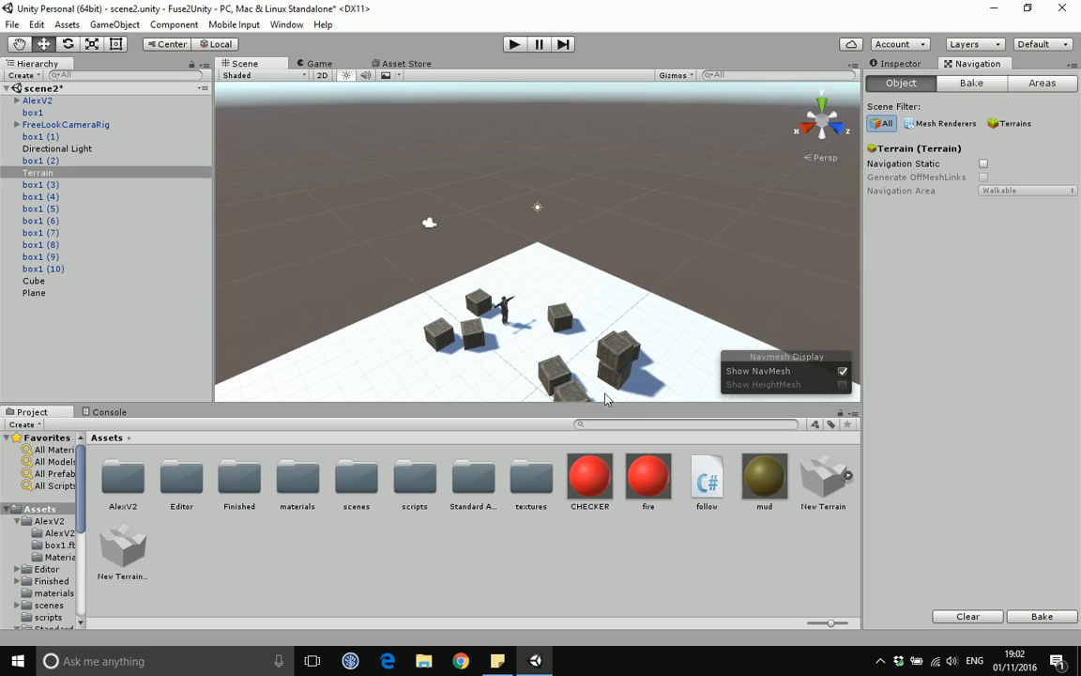
Step: Open the Navigation window, mark the Terrain as Navigation Static, and bake the navmesh
left_click(282, 25)
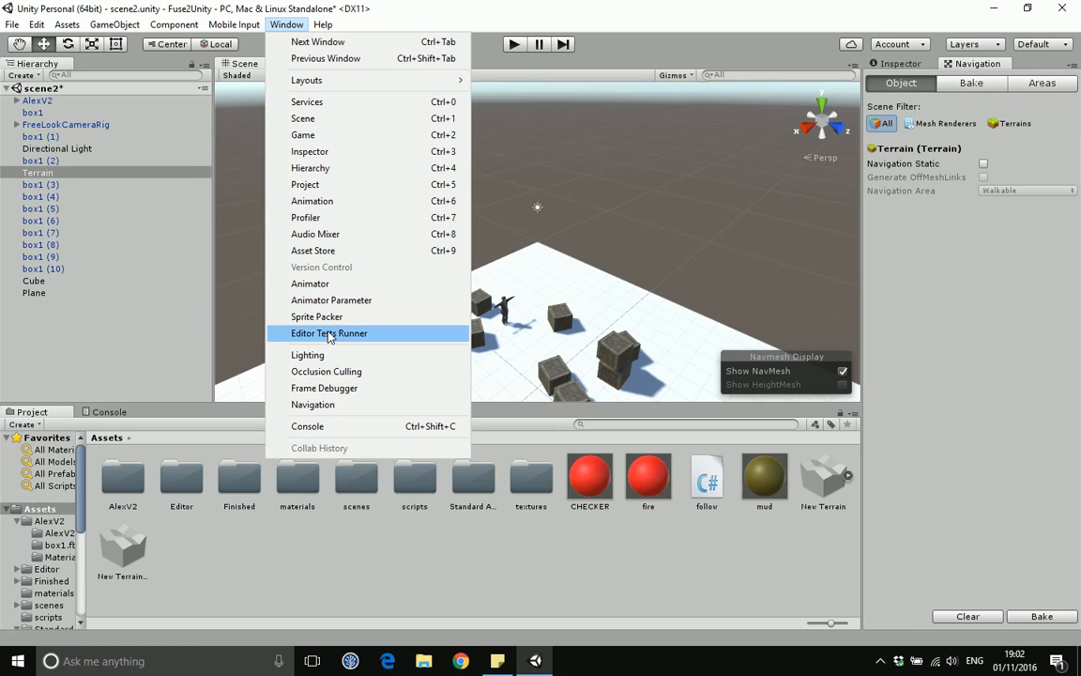
left_click(326, 404)
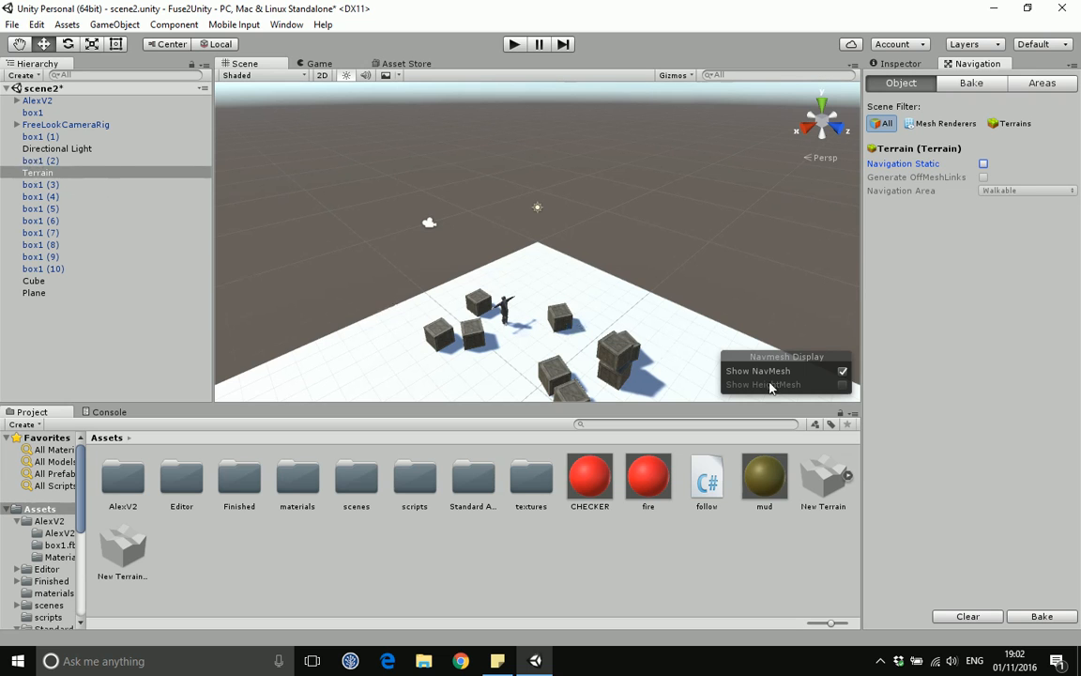
middle_click_drag(392, 352, 401, 277)
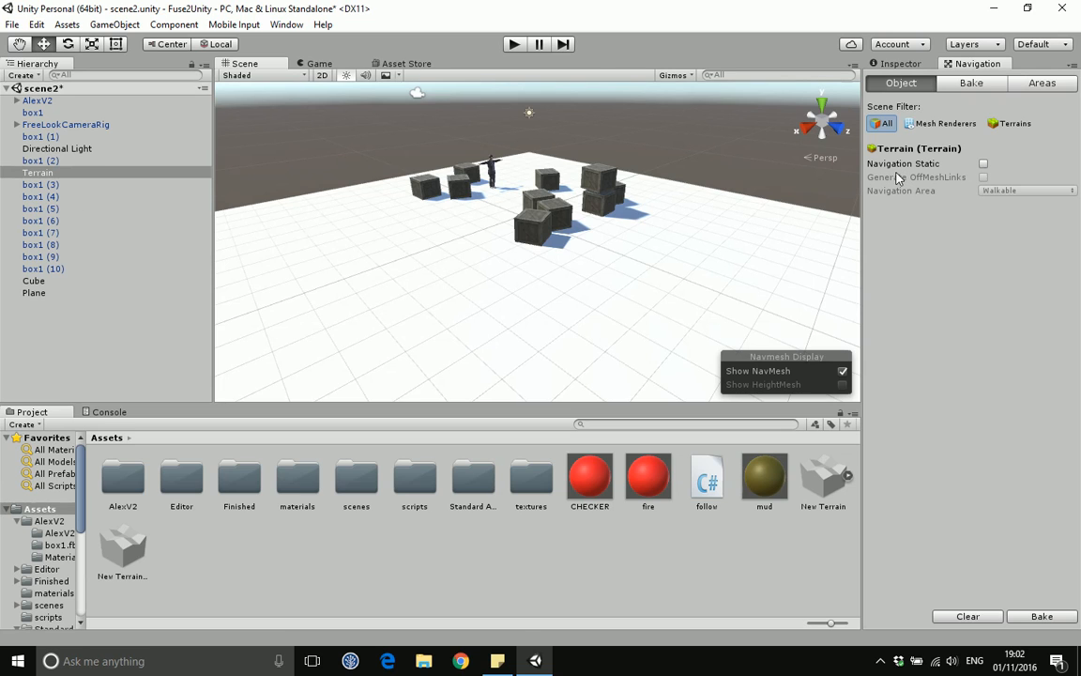
left_click(984, 165)
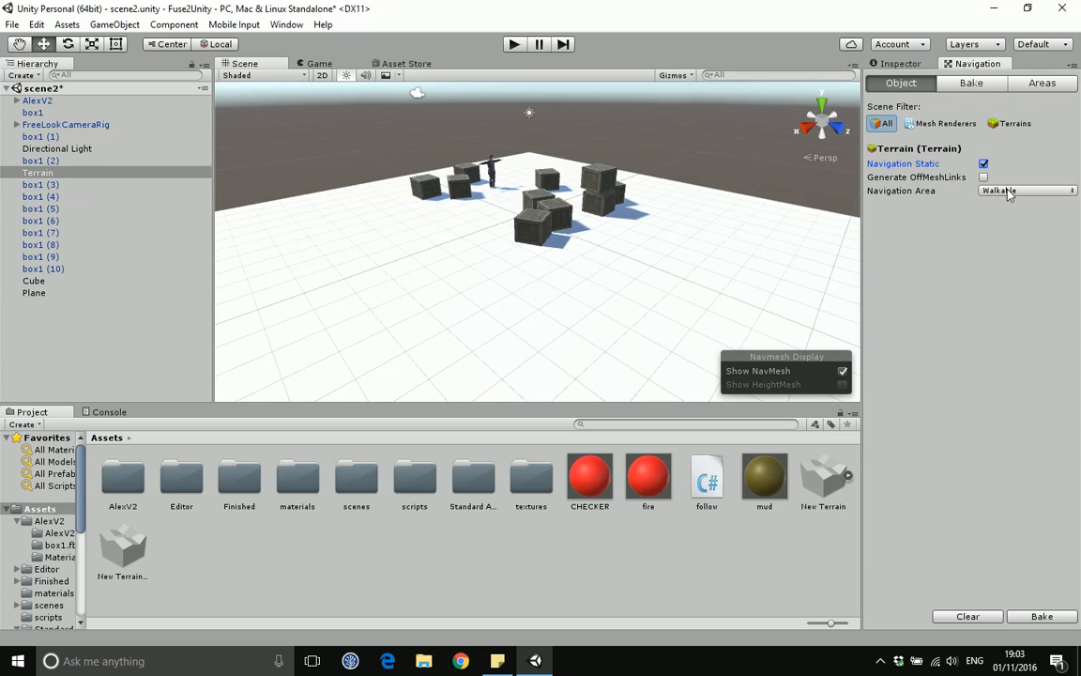
left_click(1040, 616)
Step: Raise the Plane above the ground and rebake with its Navigation Static flag cleared
scroll(601, 284, "down", 10)
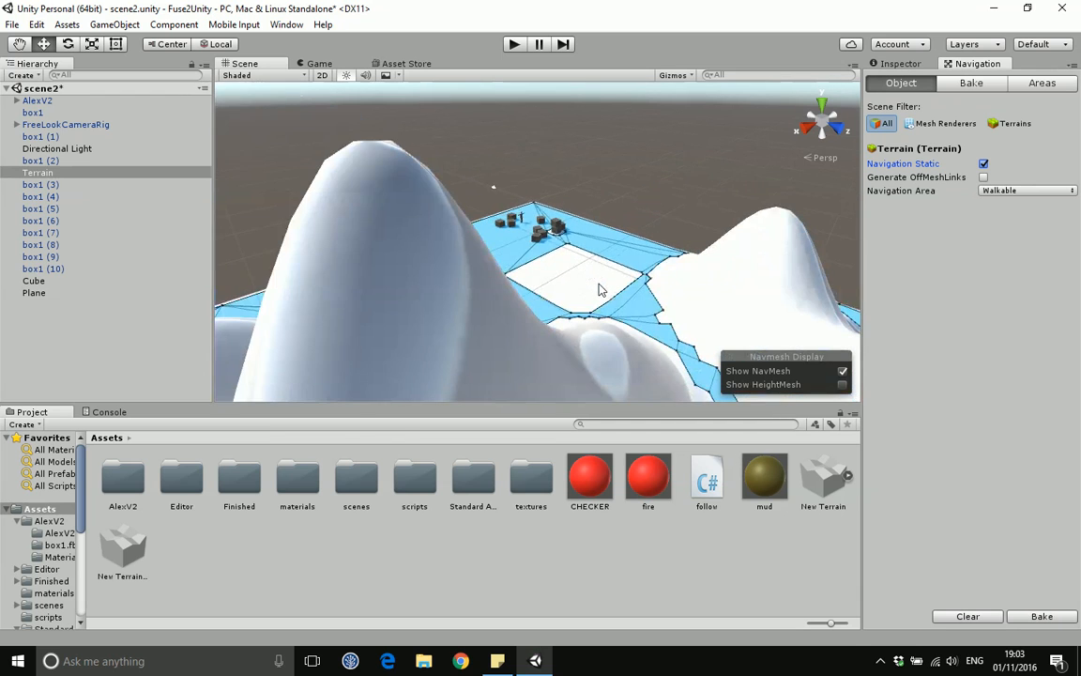
scroll(599, 299, "up", 6)
left_click(556, 328)
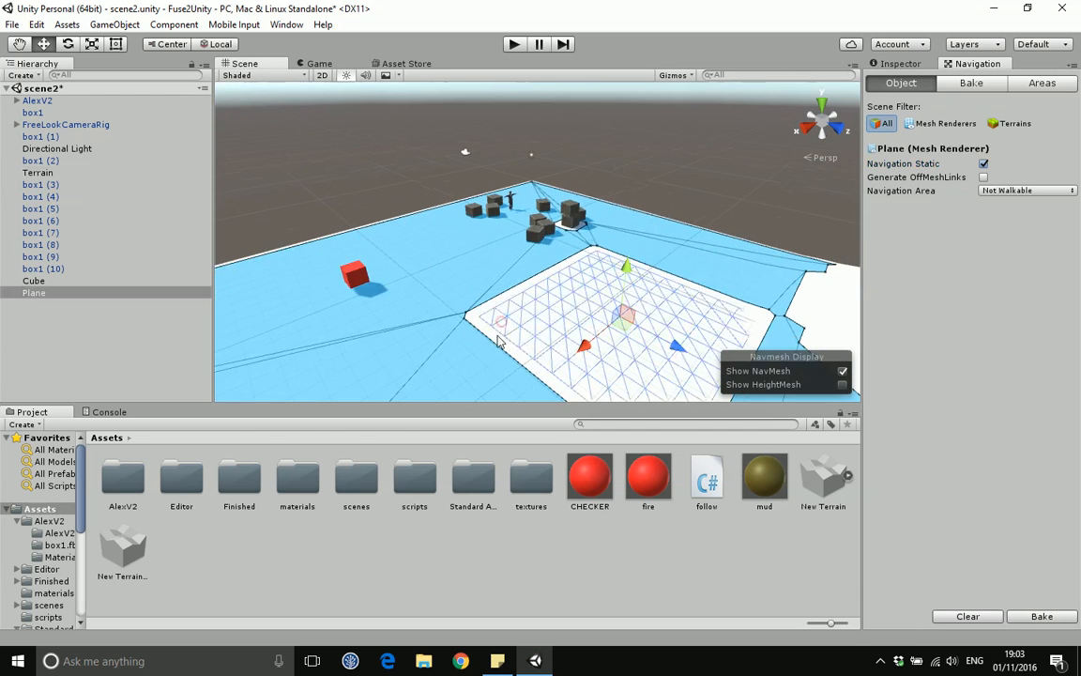
left_click_drag(626, 270, 644, 150)
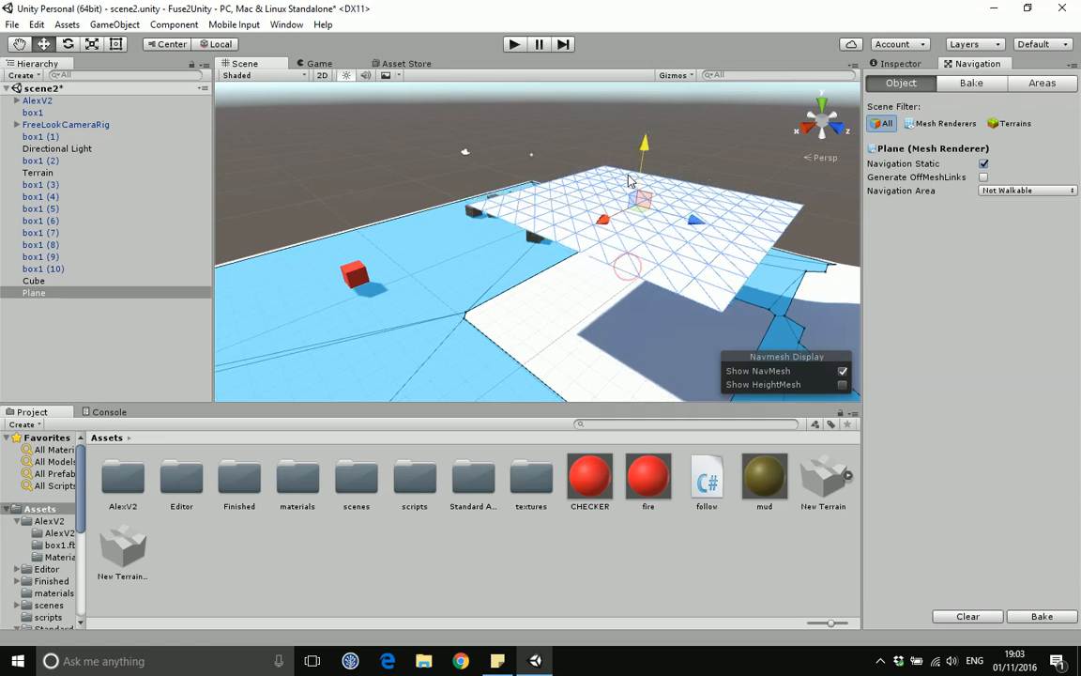
left_click(984, 165)
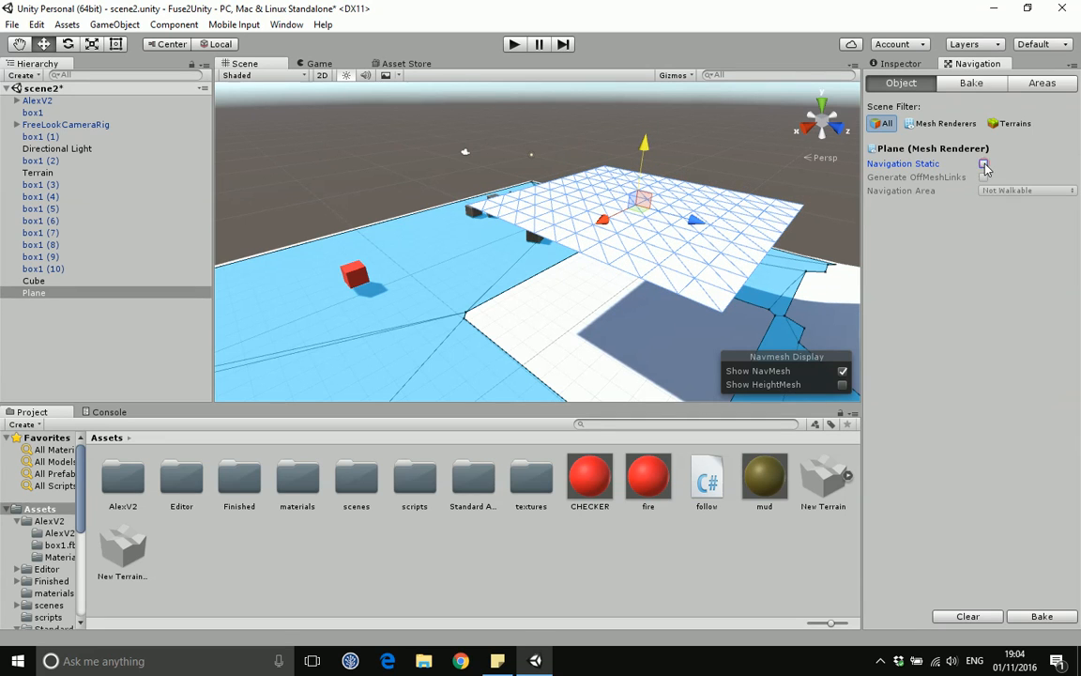
left_click(1038, 617)
Step: Select the Plane in the scene and delete it
left_click(622, 255)
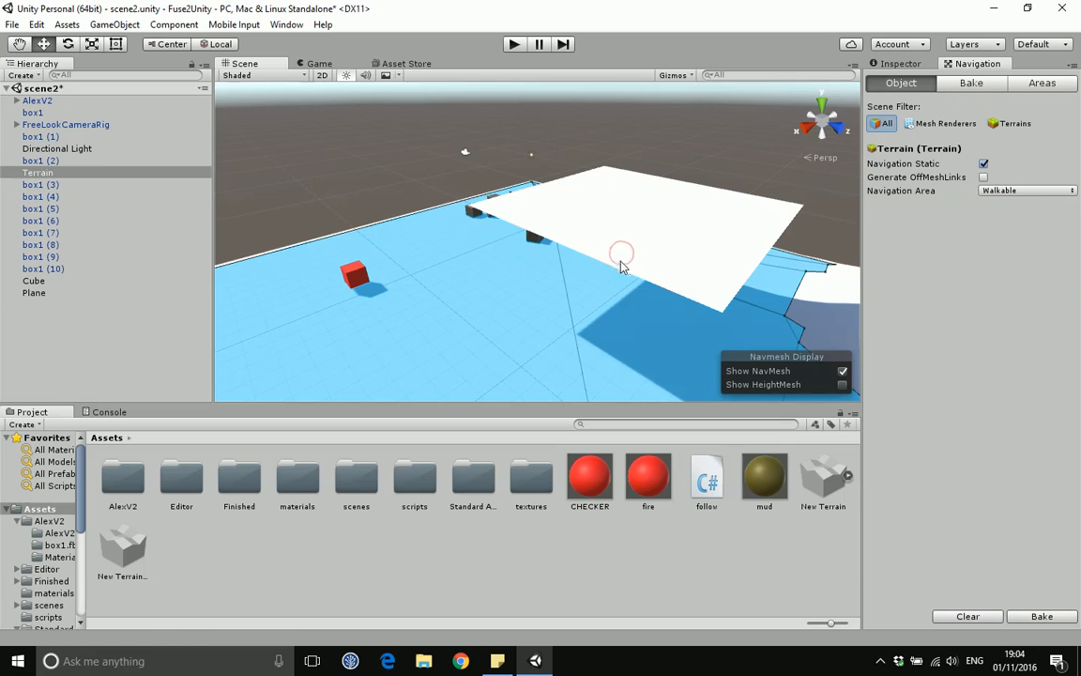
left_click(622, 265)
key("Delete")
Step: Clear the Navigation Static flag on the box1 (2) crate
scroll(620, 276, "up", 3)
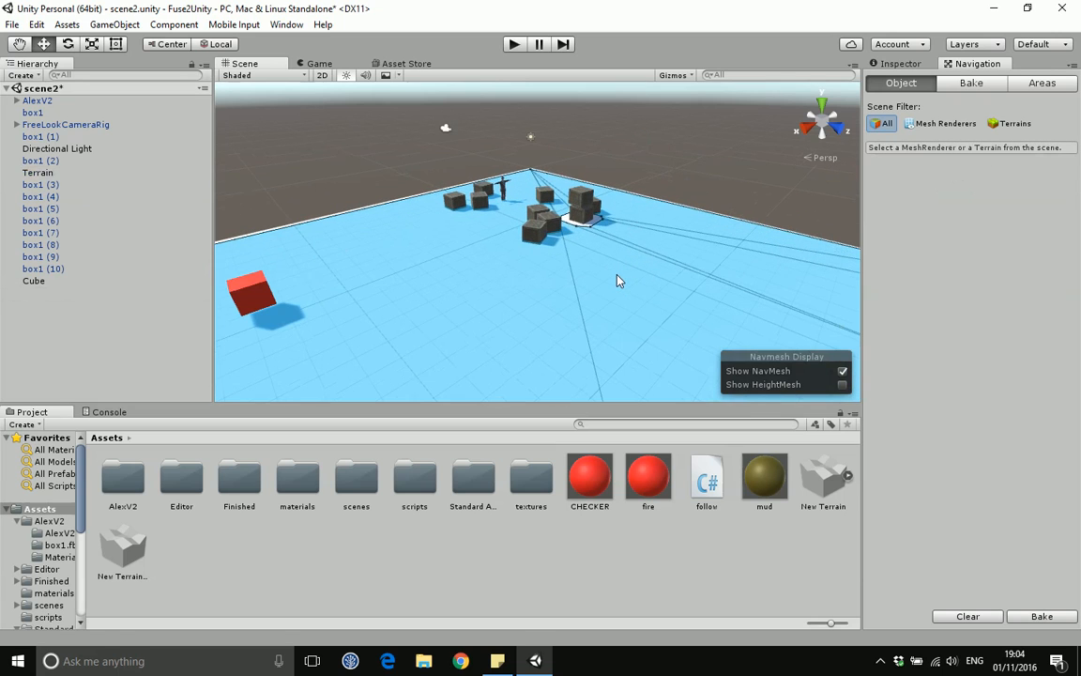
left_click(580, 210)
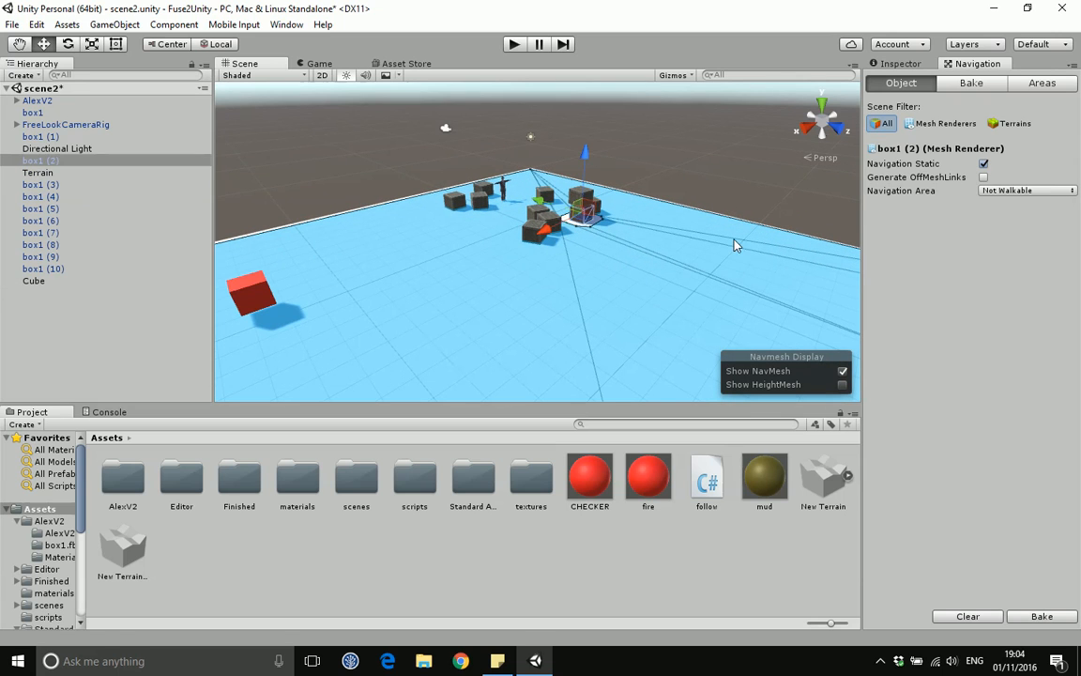
left_click(984, 163)
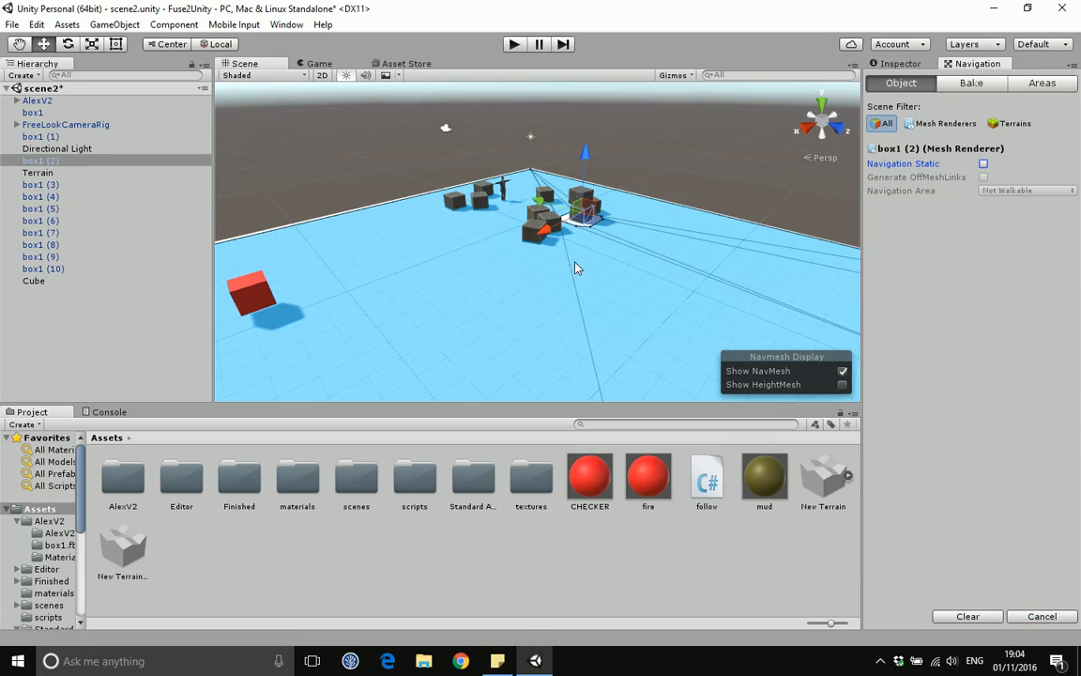
Step: Inspect the baked navmesh around the terrain hills from several angles
scroll(544, 296, "down", 15)
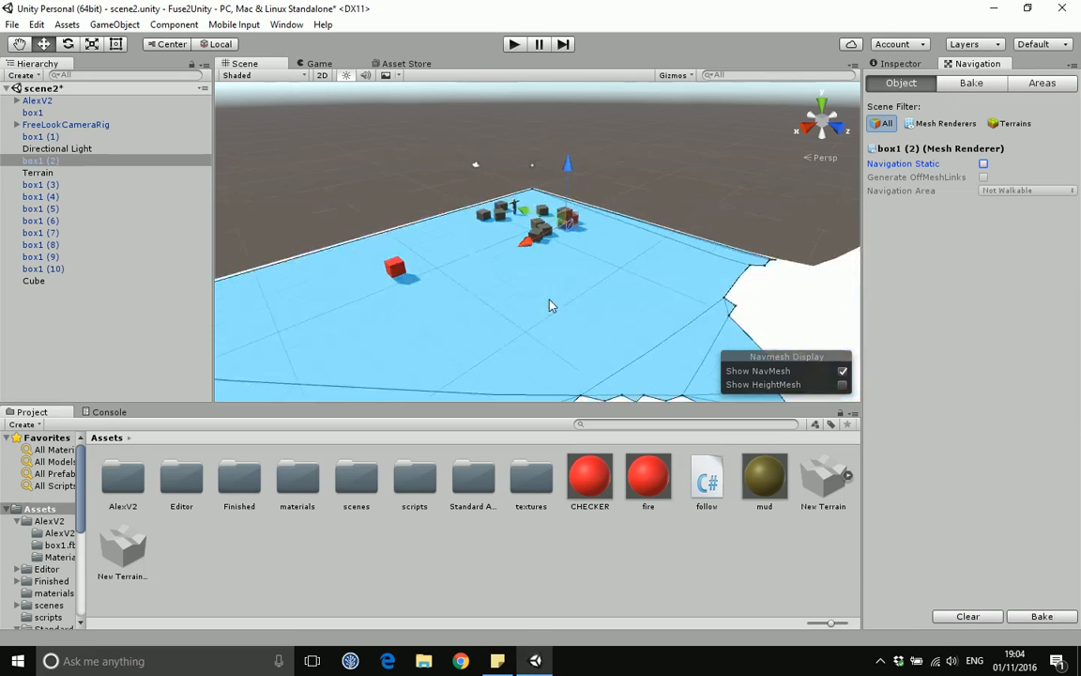
scroll(576, 314, "up", 6)
middle_click_drag(596, 284, 659, 245)
scroll(543, 288, "down", 10)
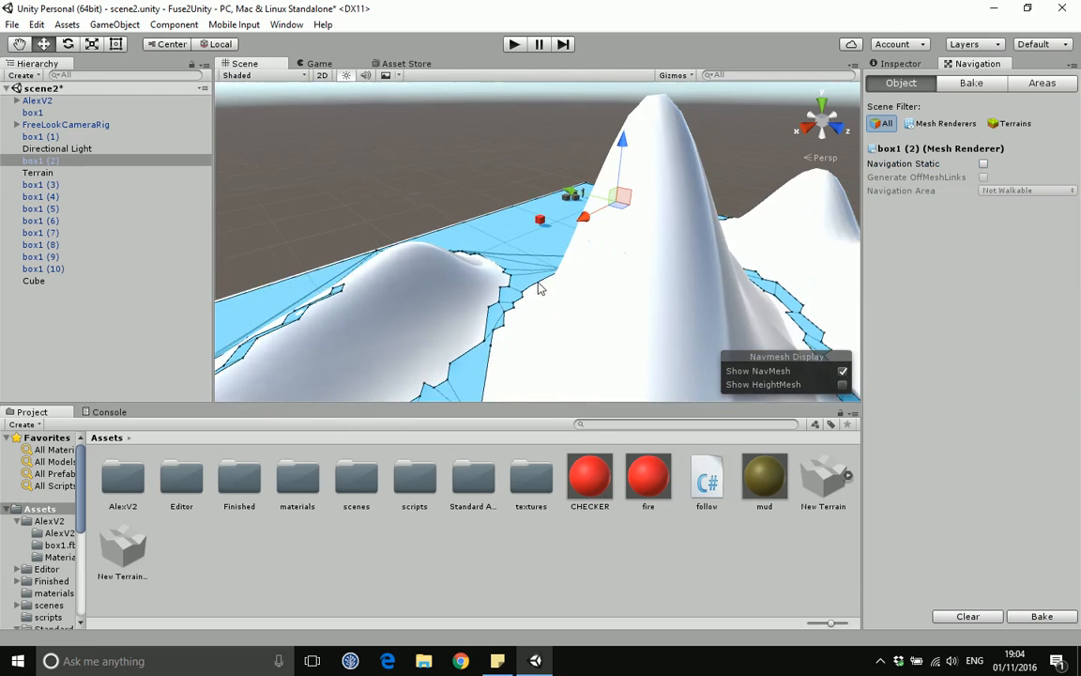
scroll(555, 302, "down", 3)
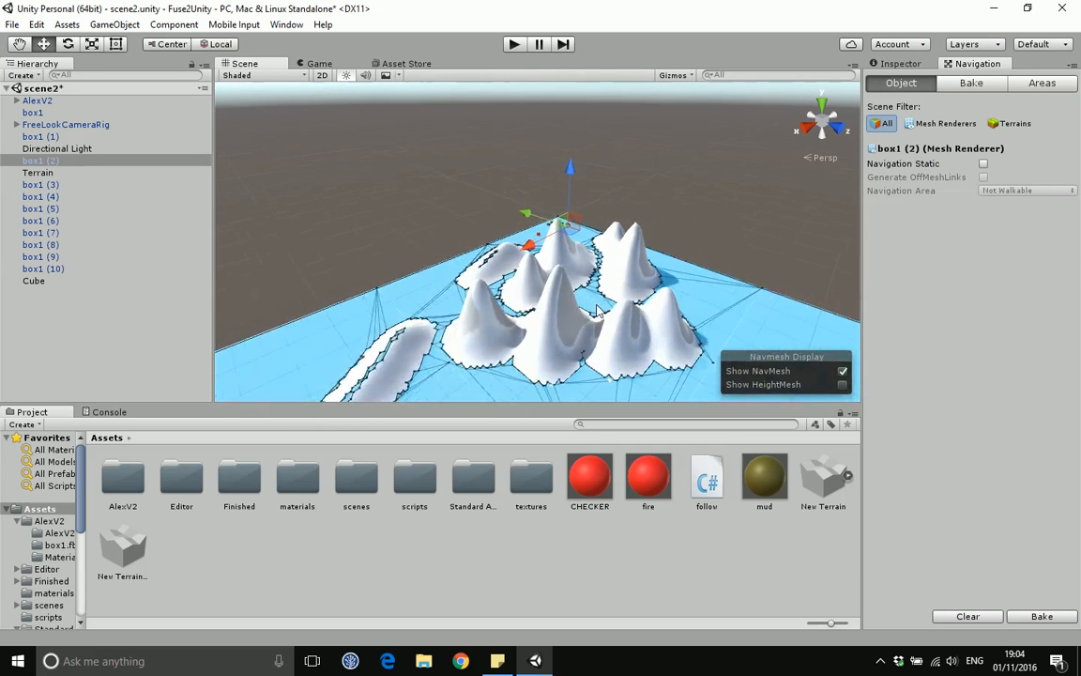
scroll(591, 310, "up", 8)
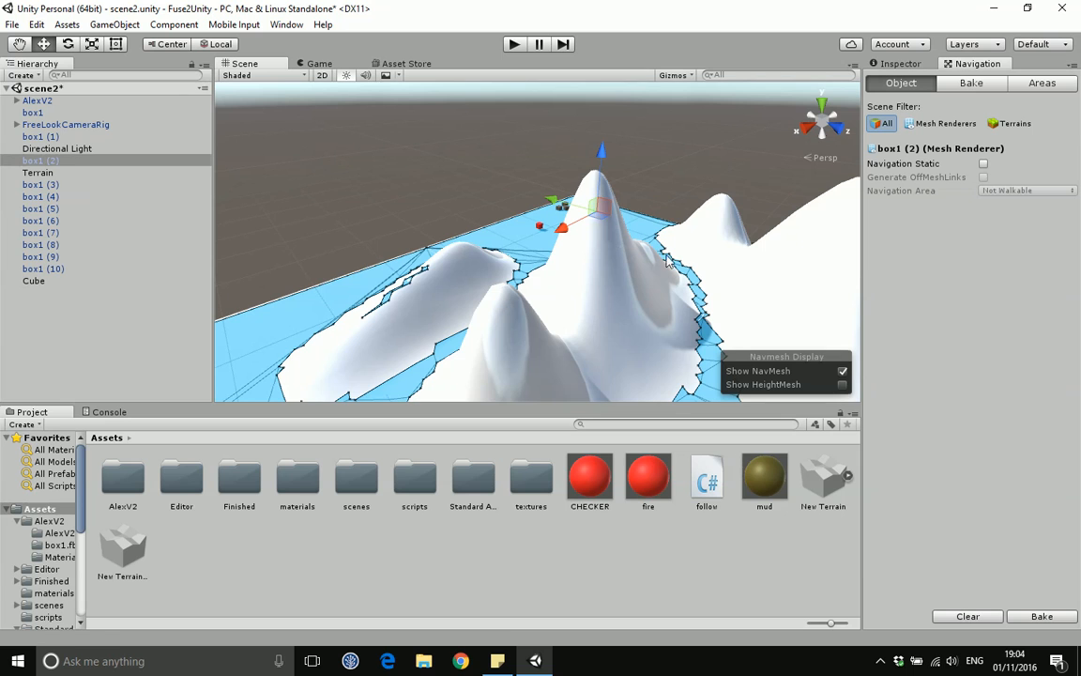
scroll(756, 292, "down", 2)
scroll(654, 301, "down", 2)
middle_click_drag(654, 300, 606, 328)
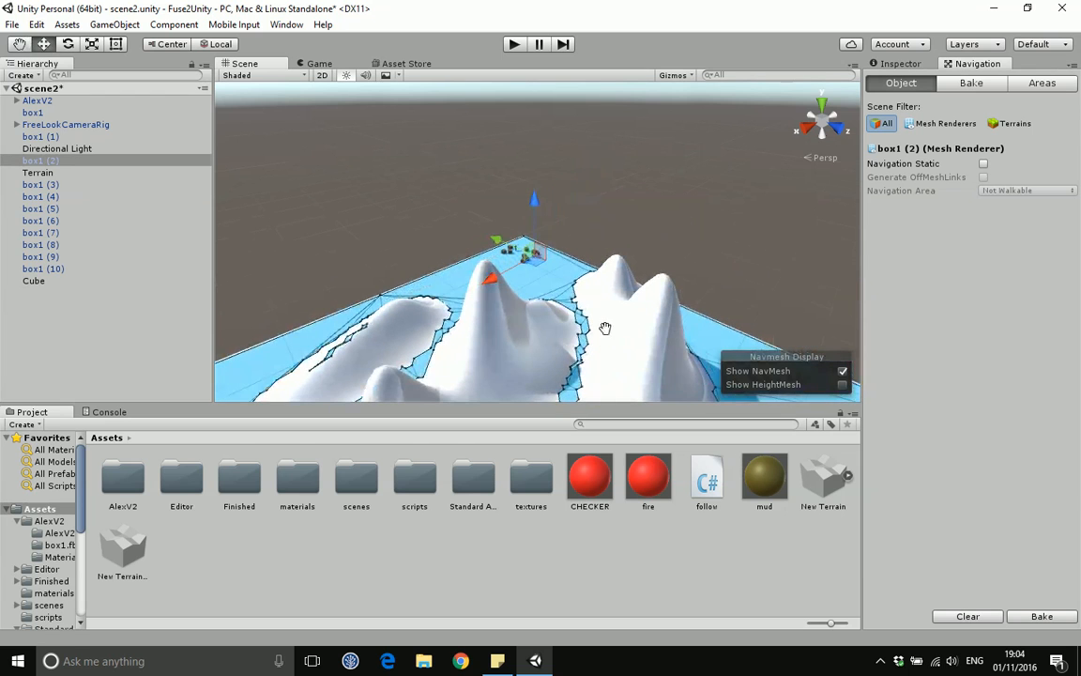
left_click(597, 302)
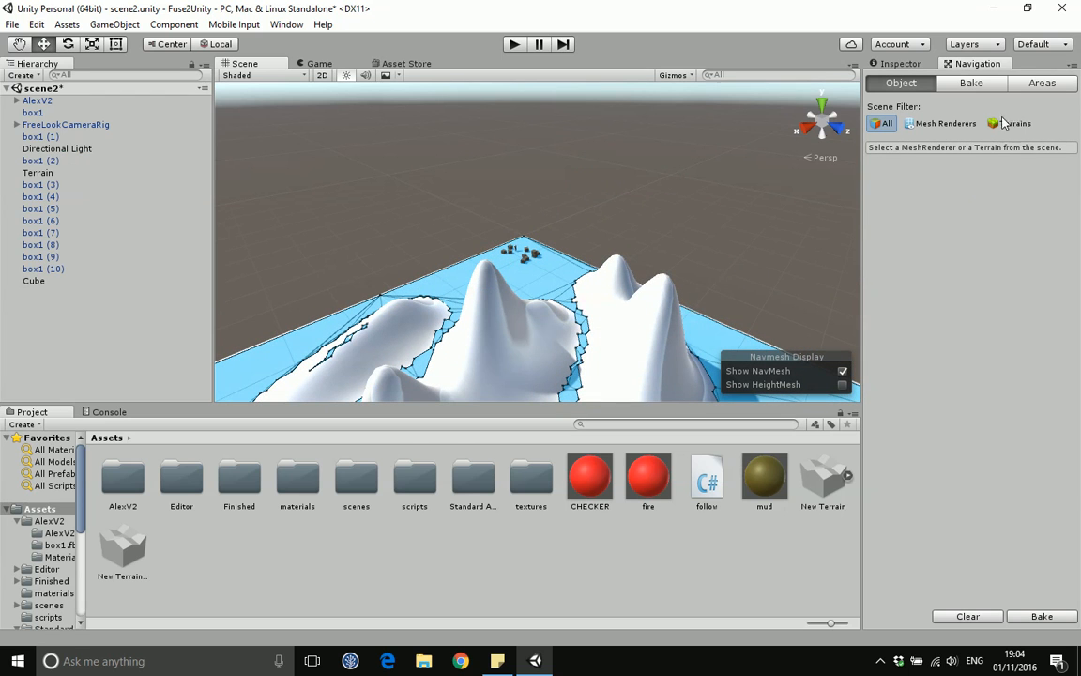
Step: In the bake settings, set the Agent Height to 2 and the Max Slope to 20
left_click(971, 82)
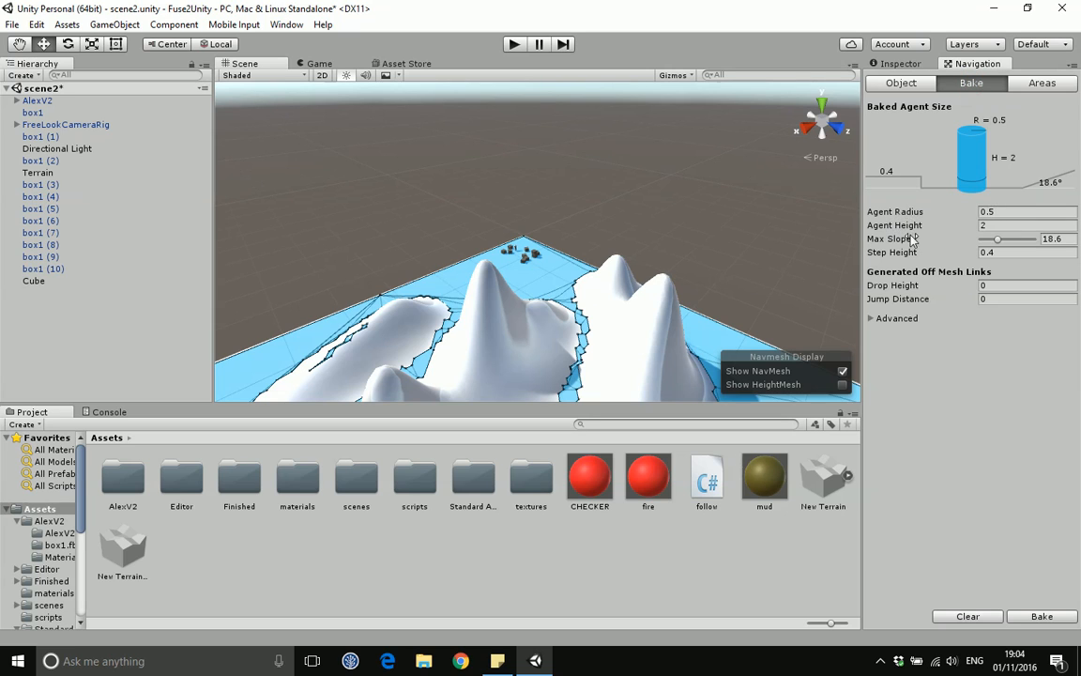
scroll(521, 272, "up", 5)
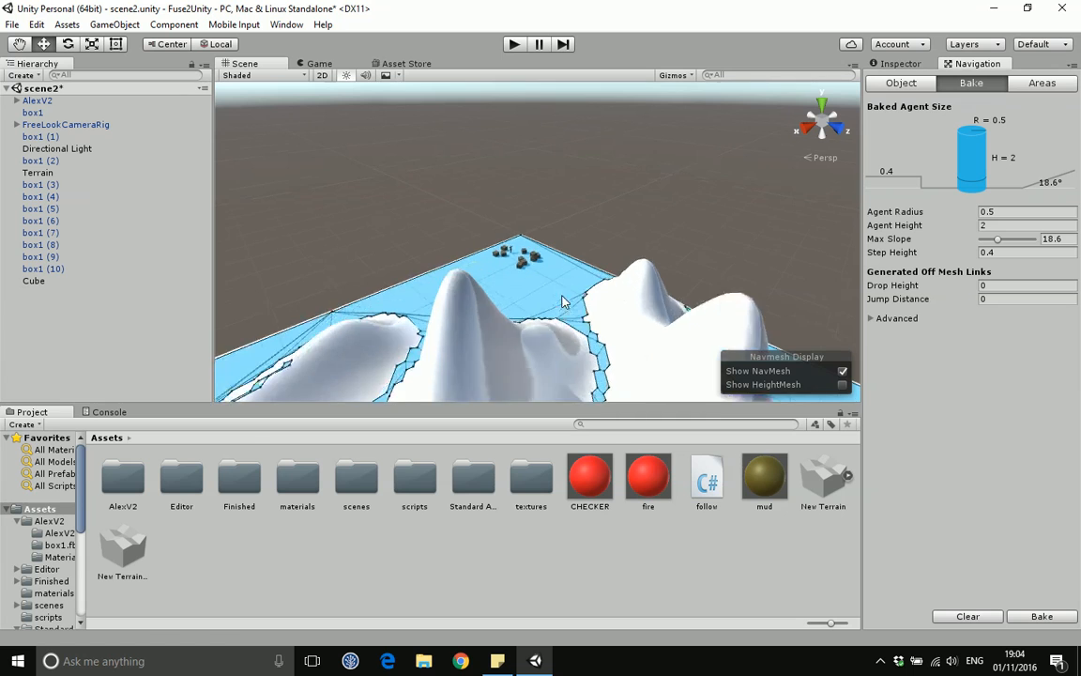
scroll(575, 298, "up", 3)
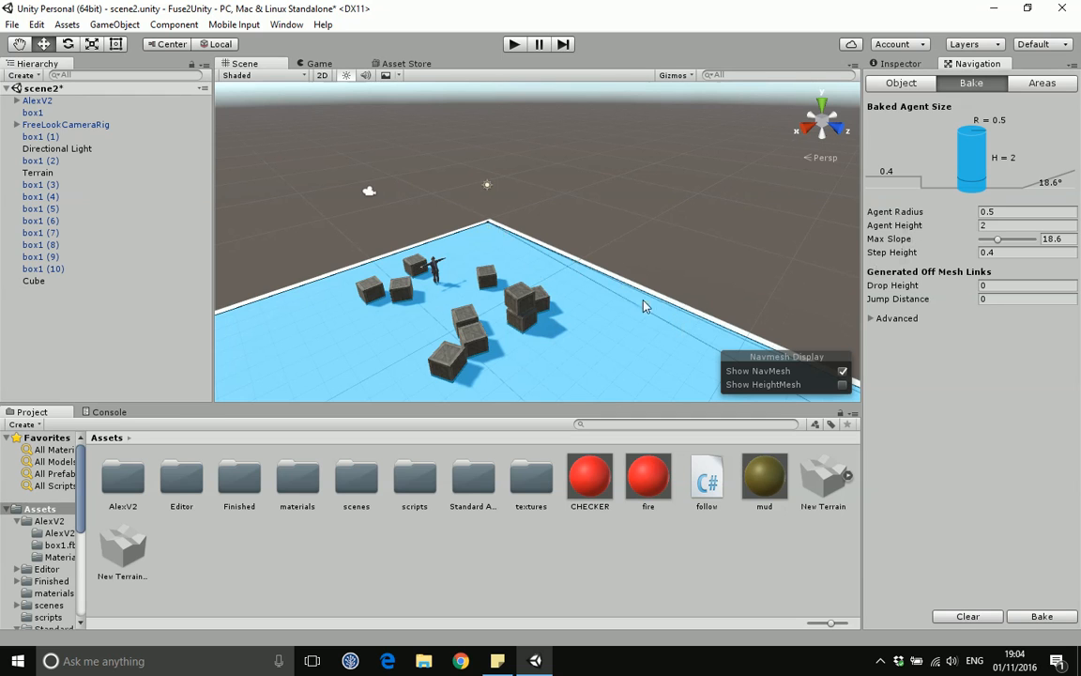
scroll(629, 310, "down", 3)
middle_click_drag(592, 316, 587, 241)
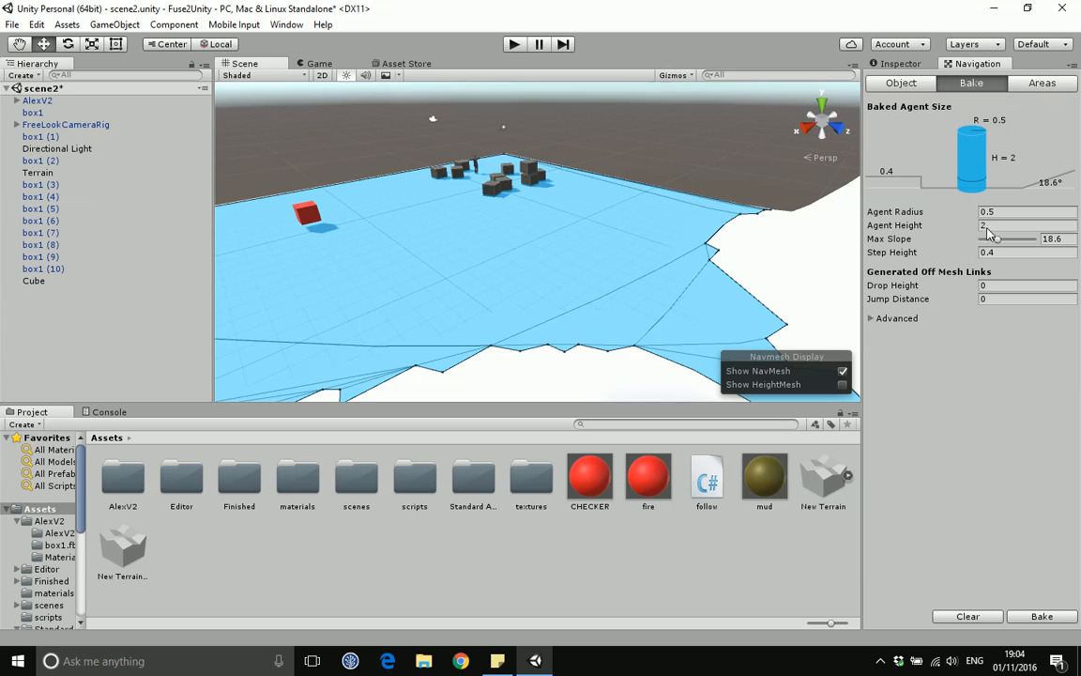
type("2")
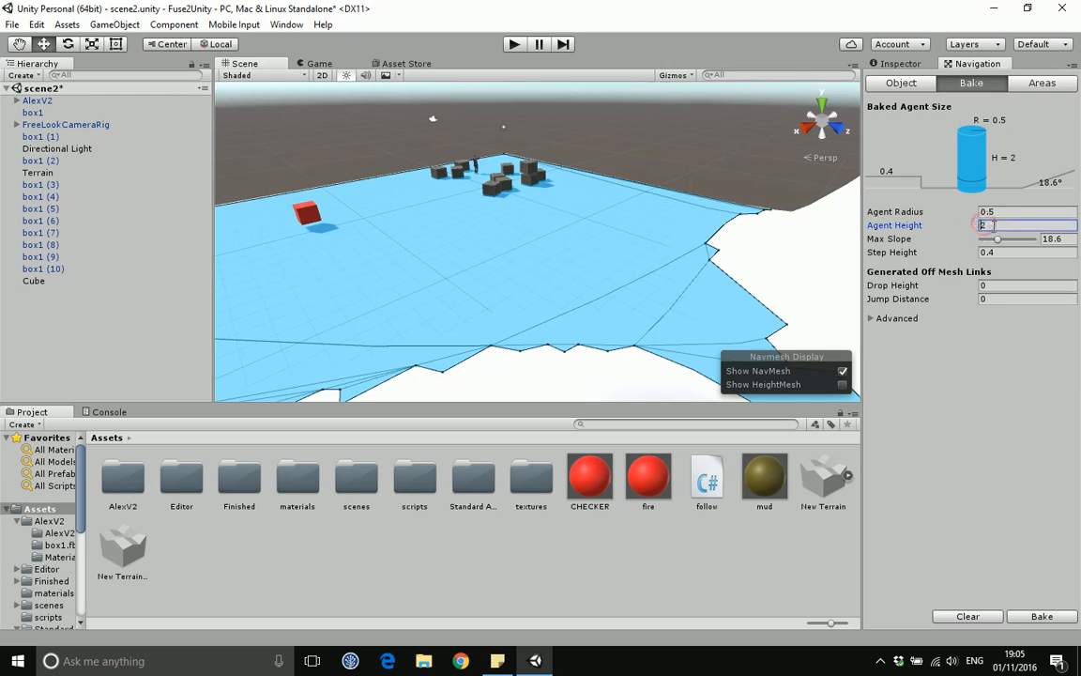
left_click(990, 226)
middle_click_drag(714, 225, 671, 249)
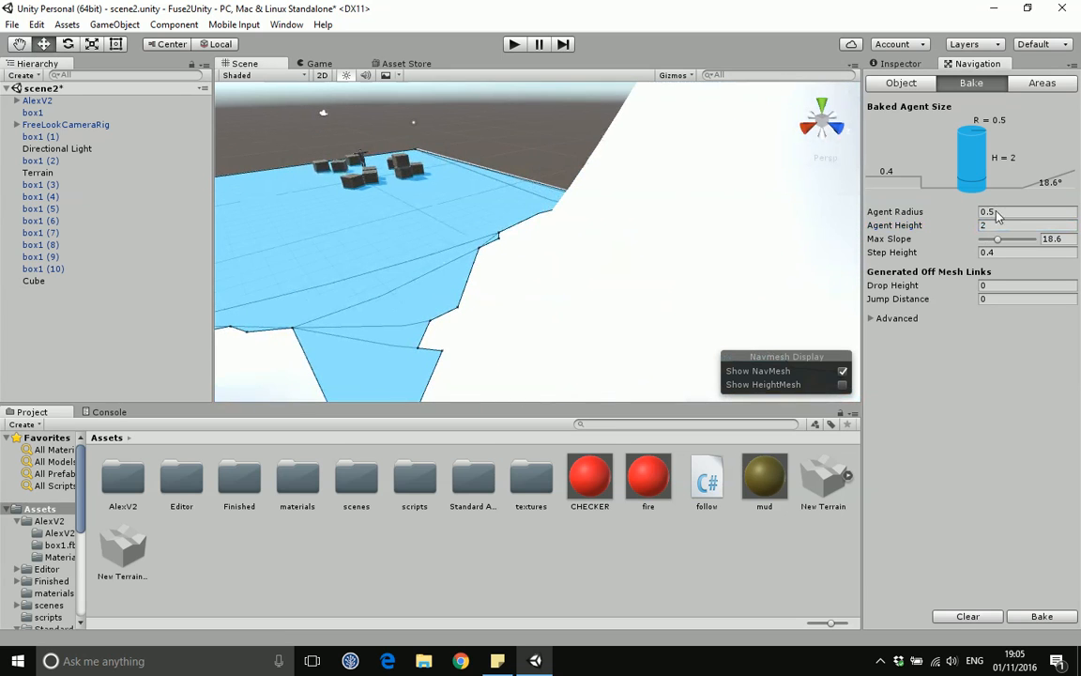
left_click(1064, 239)
type("20")
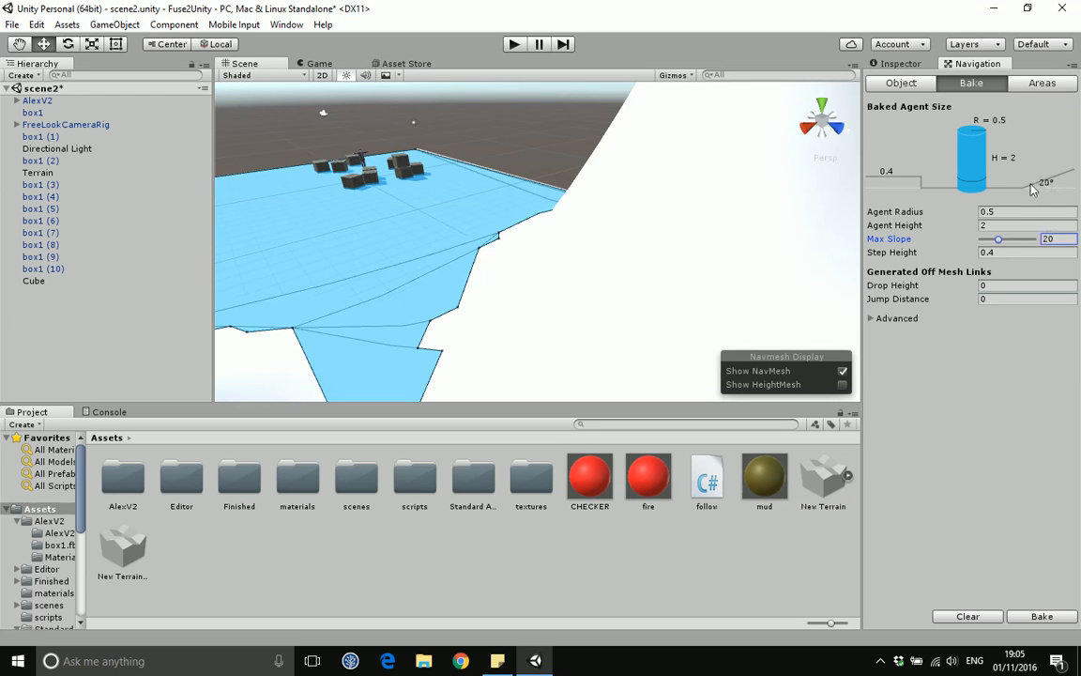
Step: Inspect the navmesh edges along the terrain slopes from several angles
middle_click_drag(466, 255, 509, 249)
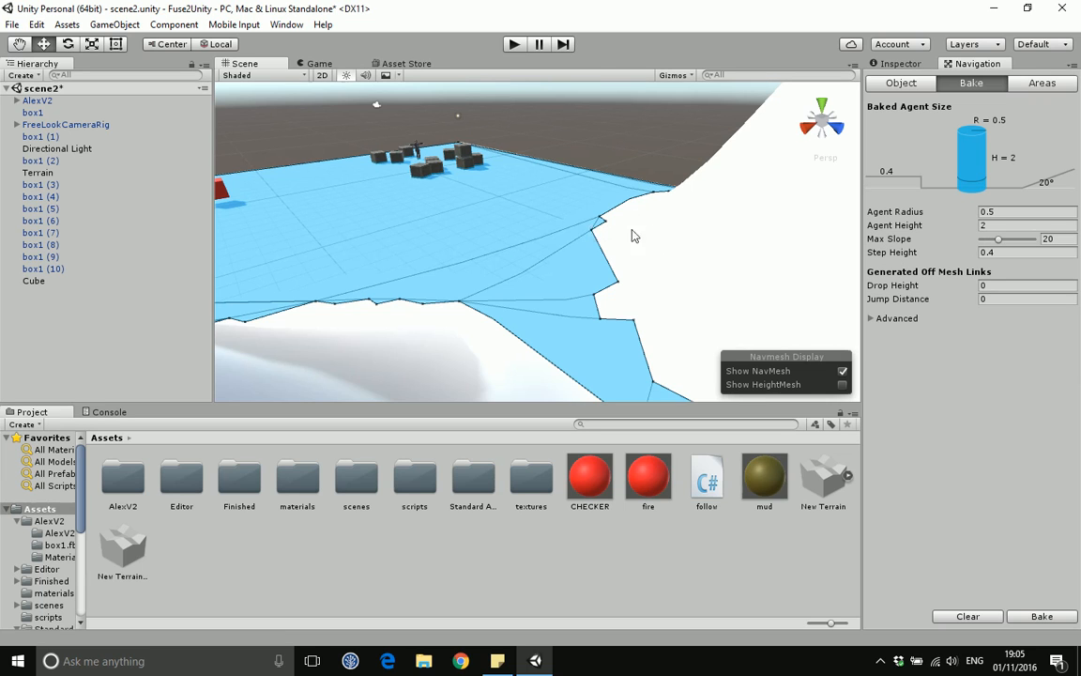
scroll(639, 241, "down", 5)
middle_click_drag(515, 214, 581, 256)
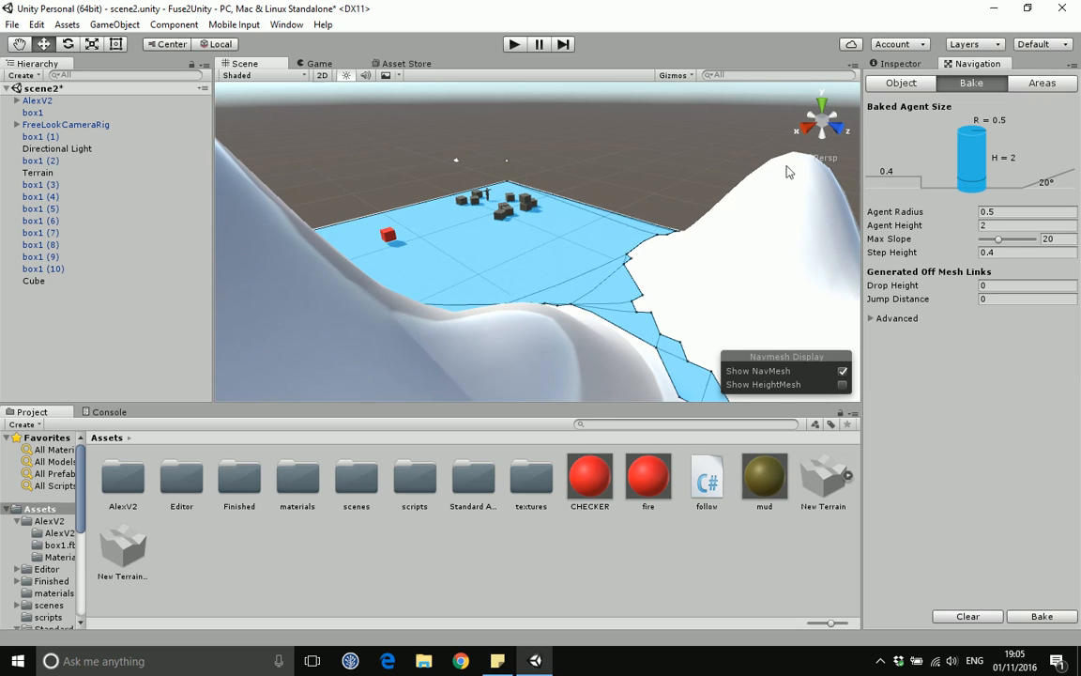
scroll(705, 254, "down", 3)
scroll(696, 264, "up", 6)
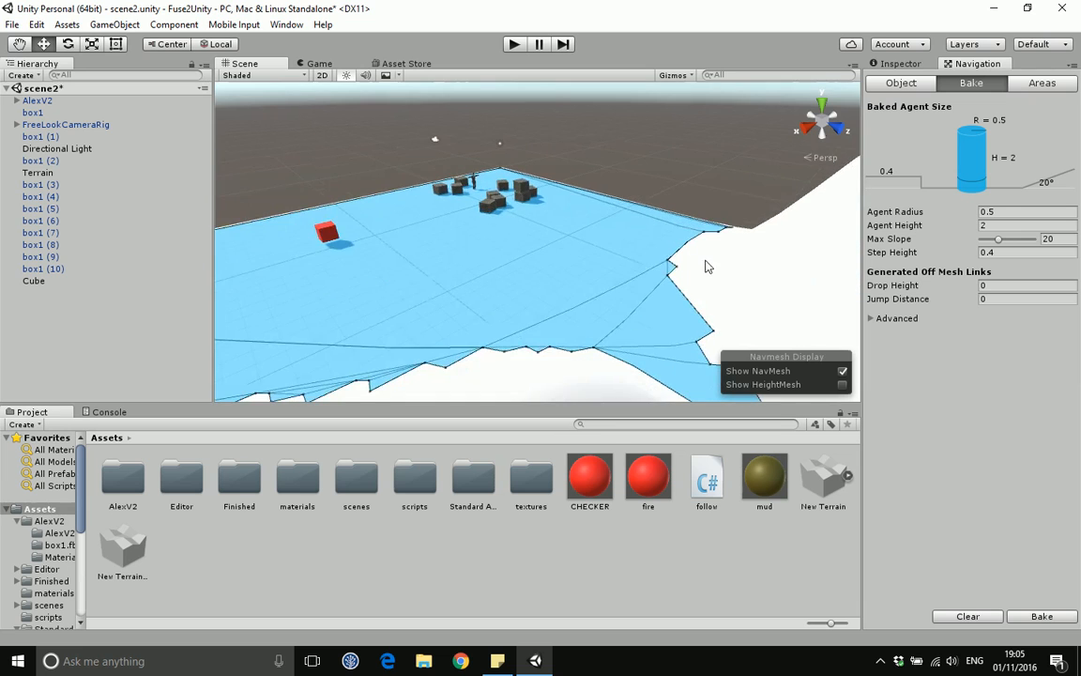
scroll(715, 268, "up", 1)
middle_click_drag(715, 267, 629, 254)
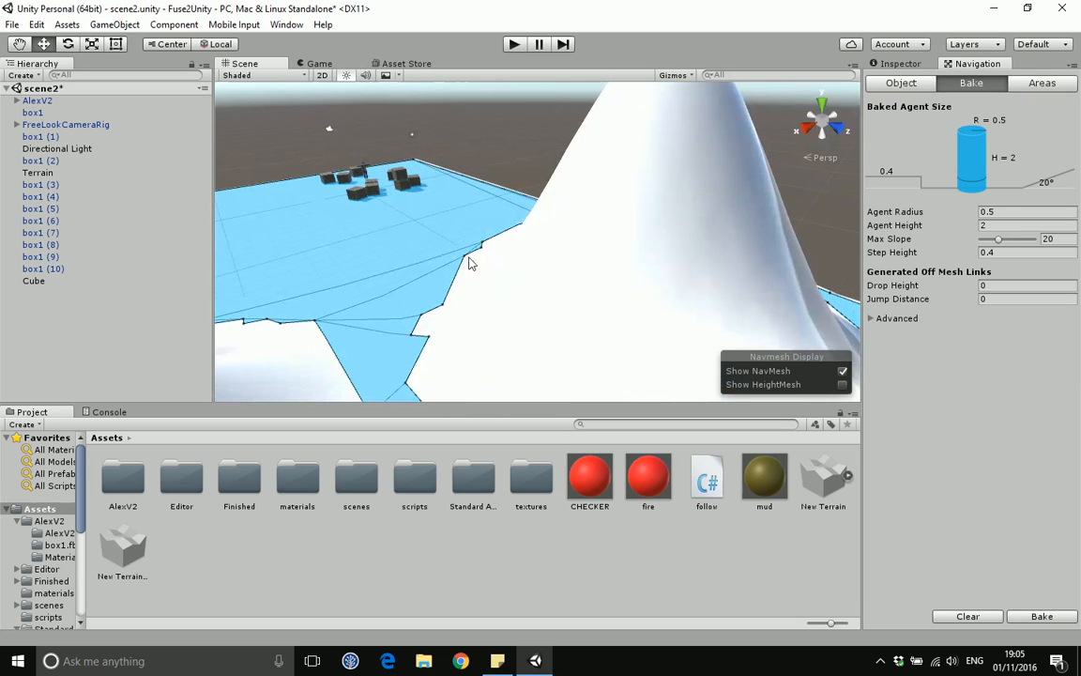
scroll(501, 246, "down", 1)
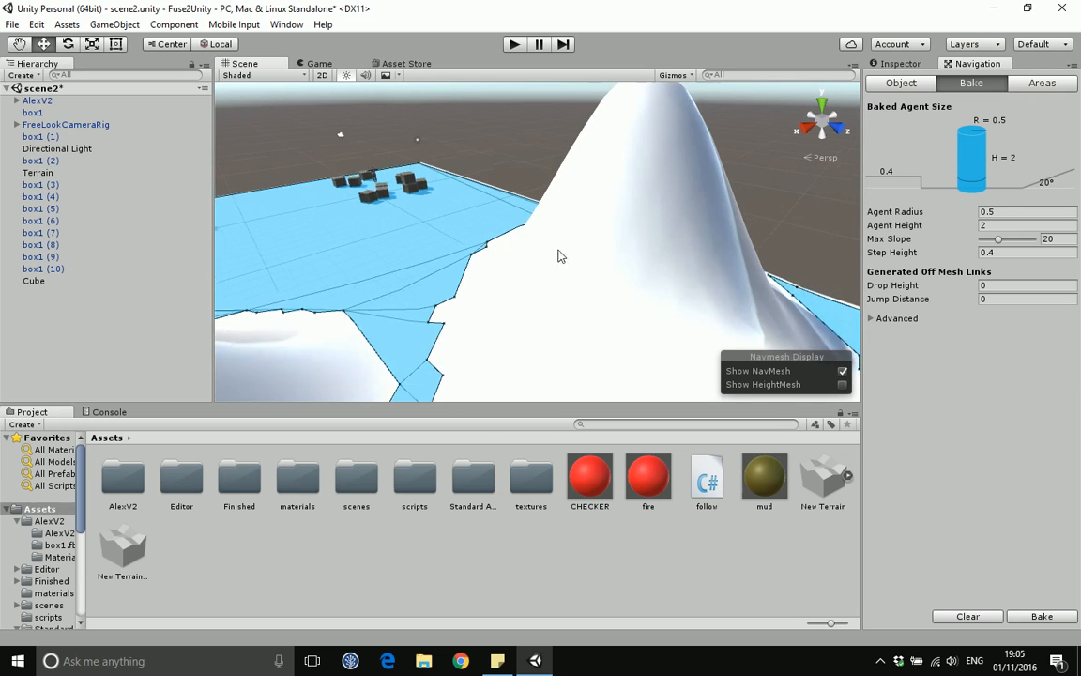
left_click_drag(563, 237, 333, 278, "alt")
middle_click_drag(345, 216, 576, 271)
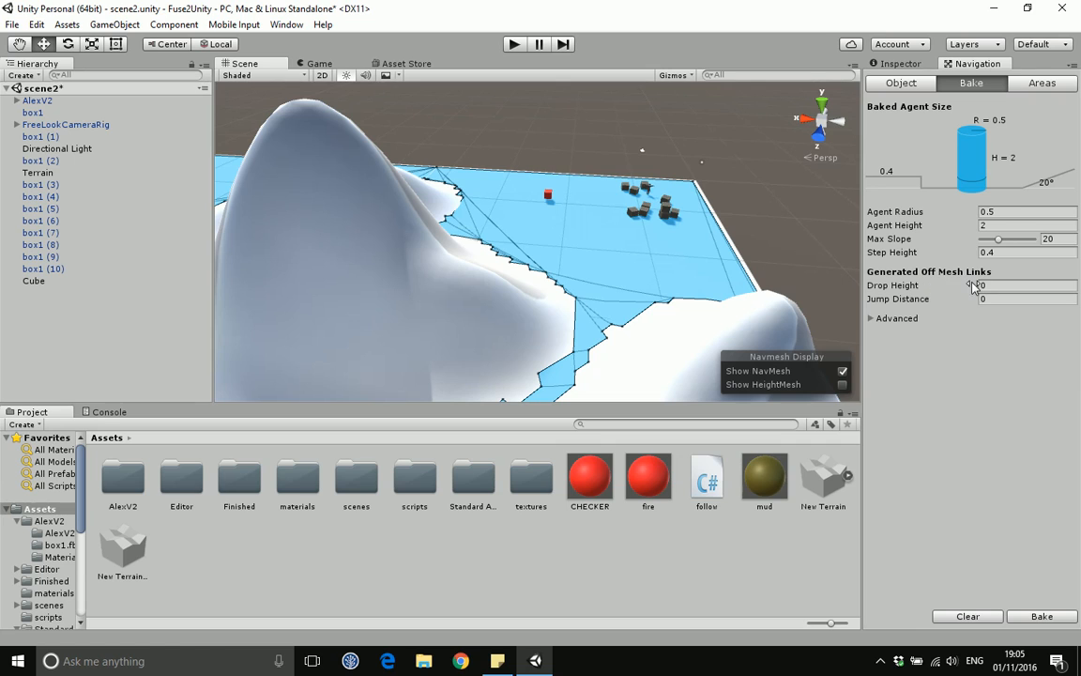
Step: Expand the Advanced section of the bake settings
left_click(874, 320)
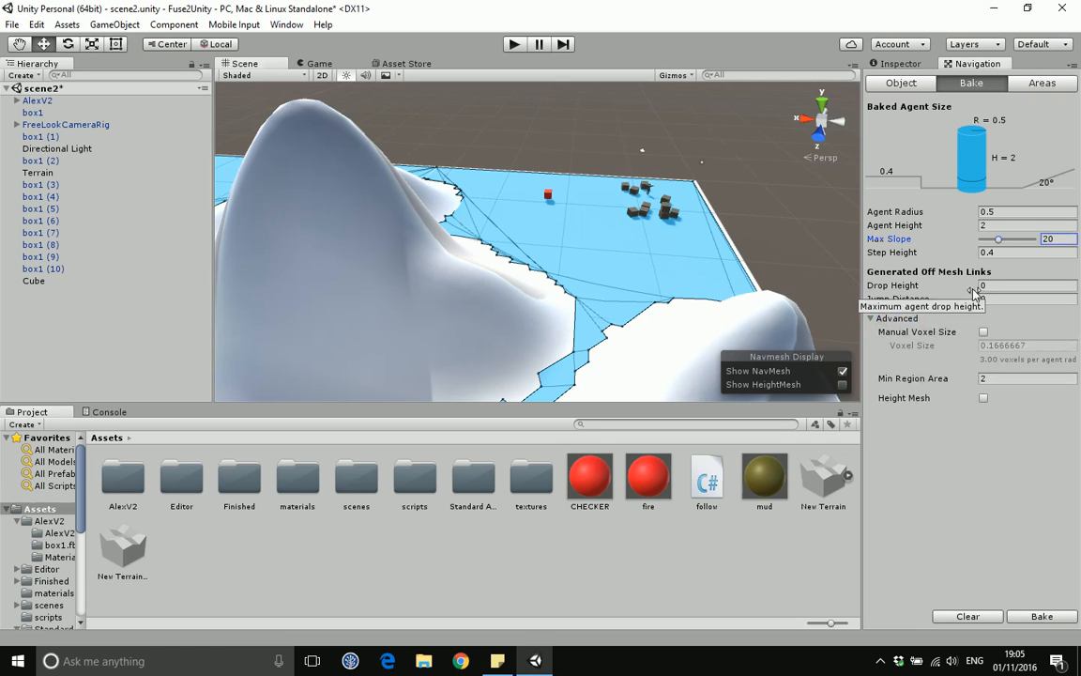
left_click(872, 318)
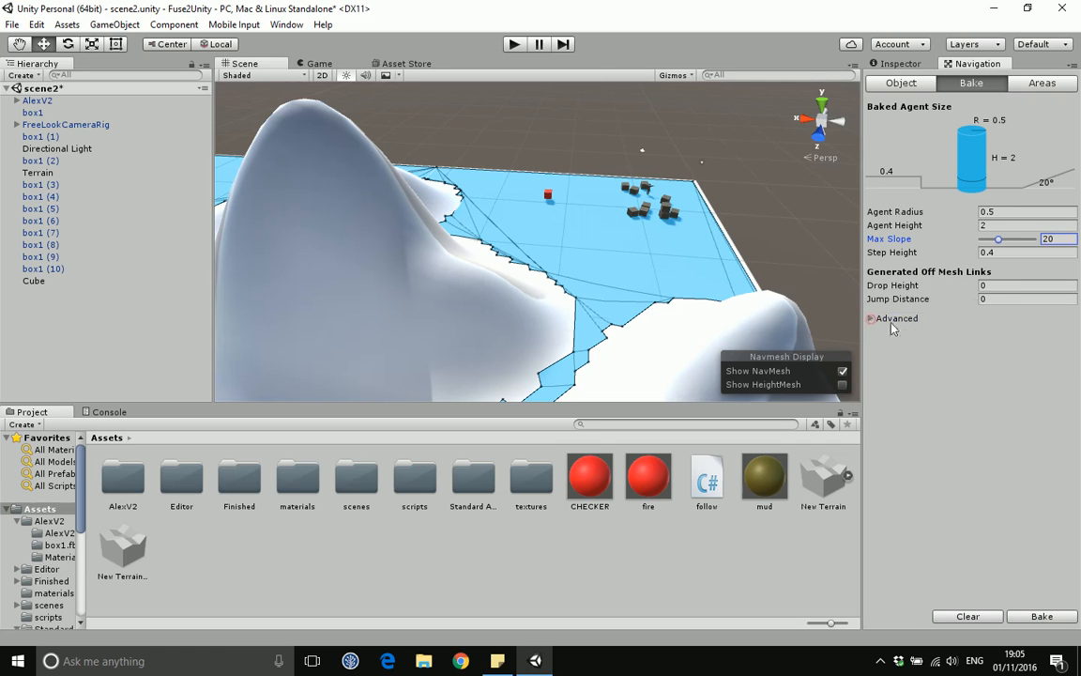
left_click(893, 320)
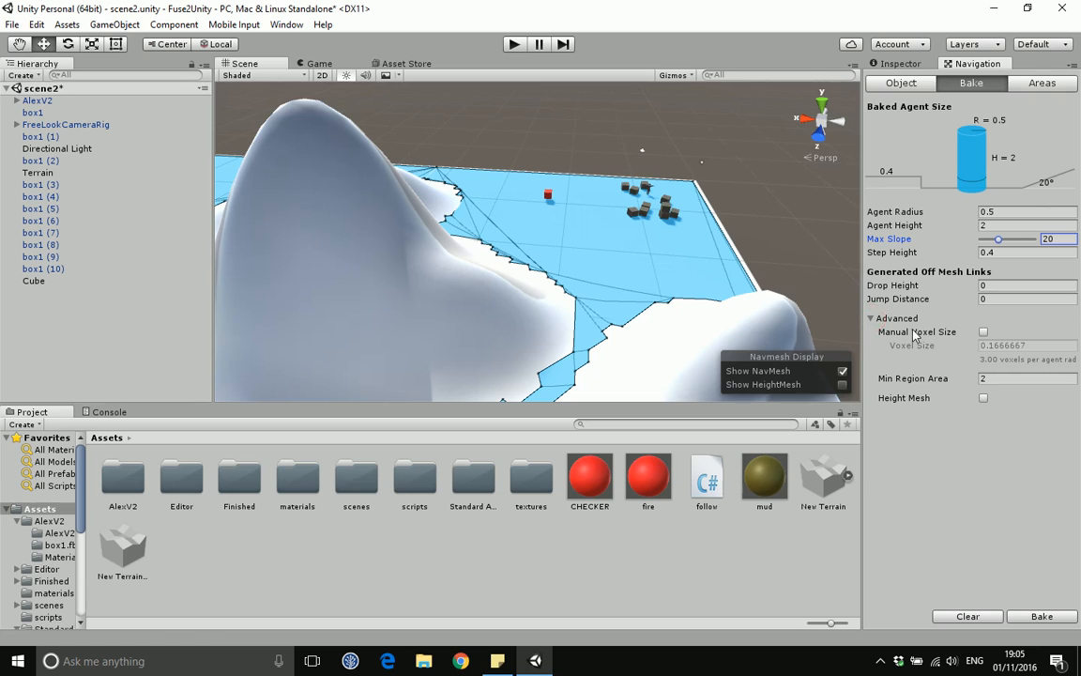
Step: Review the navigation area types and their costs, then return to the bake settings
left_click(1030, 85)
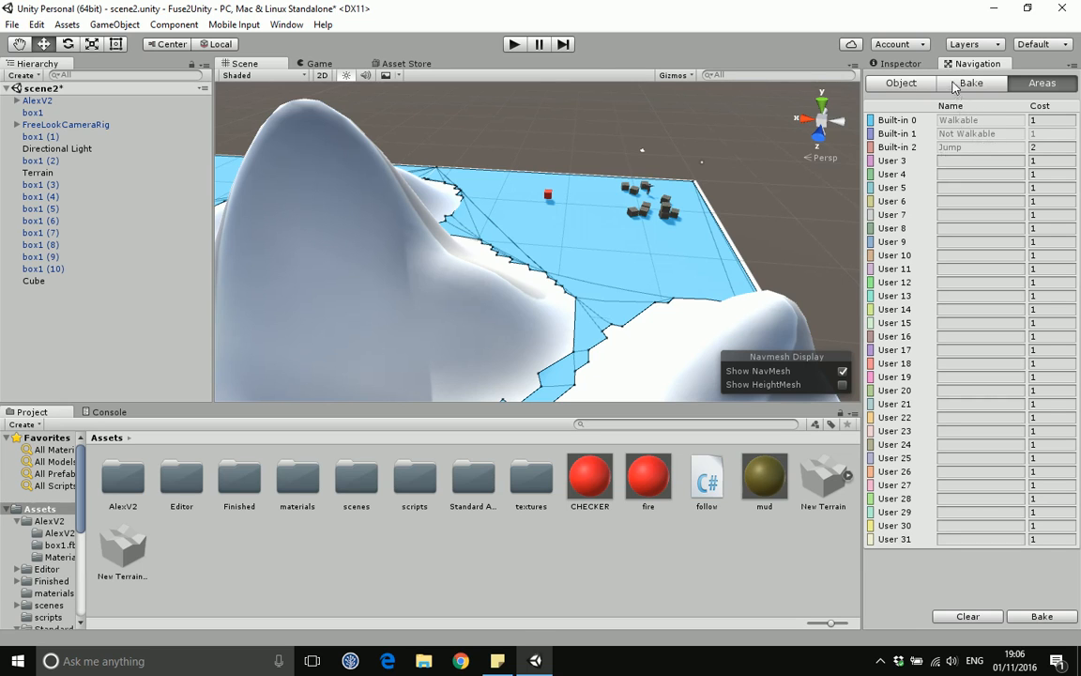
left_click(897, 83)
left_click(938, 83)
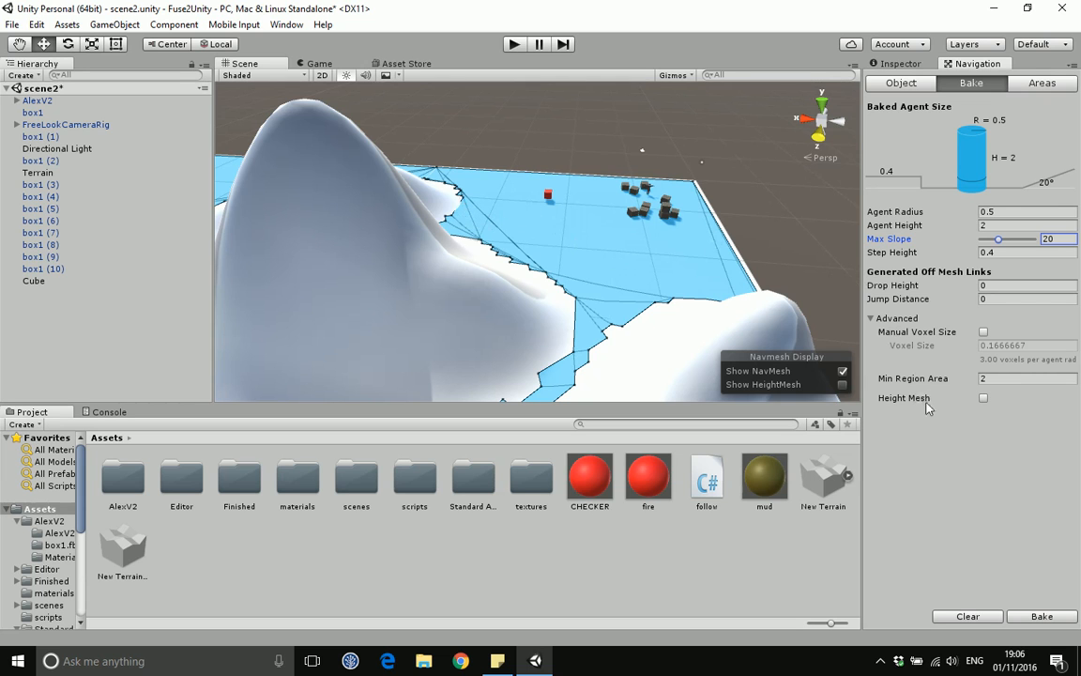
Step: Place the AIThirdPersonController prefab from Standard Assets > Characters > ThirdPersonCharacter > Prefabs onto the navmesh near the red cube
scroll(638, 239, "up", 2)
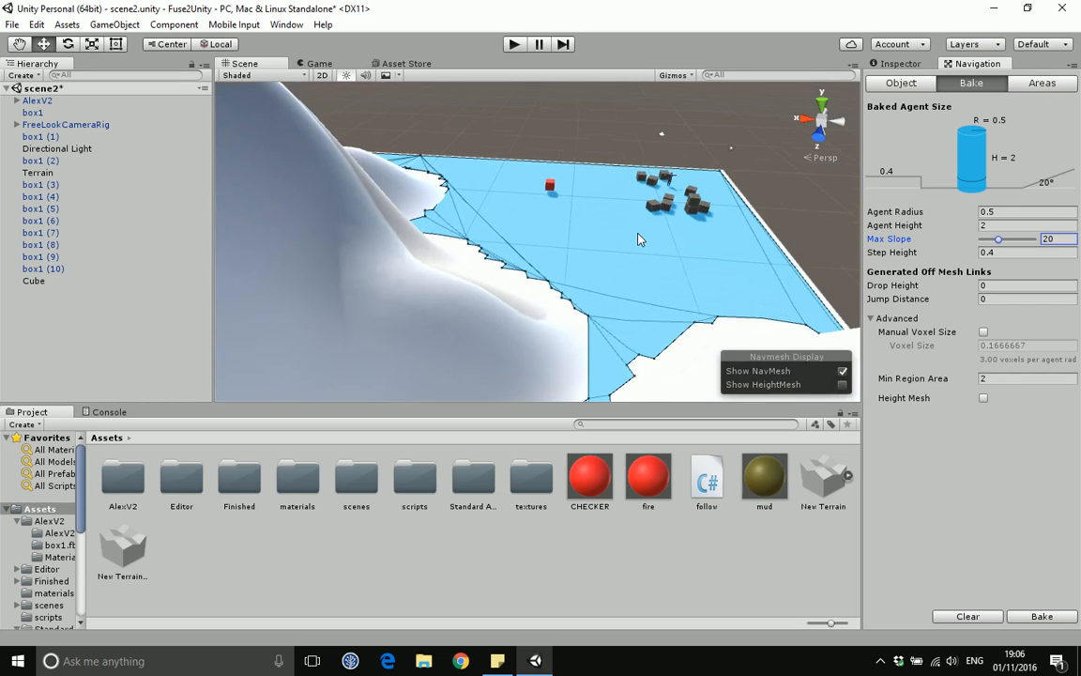
scroll(638, 240, "up", 5)
middle_click_drag(704, 170, 552, 223)
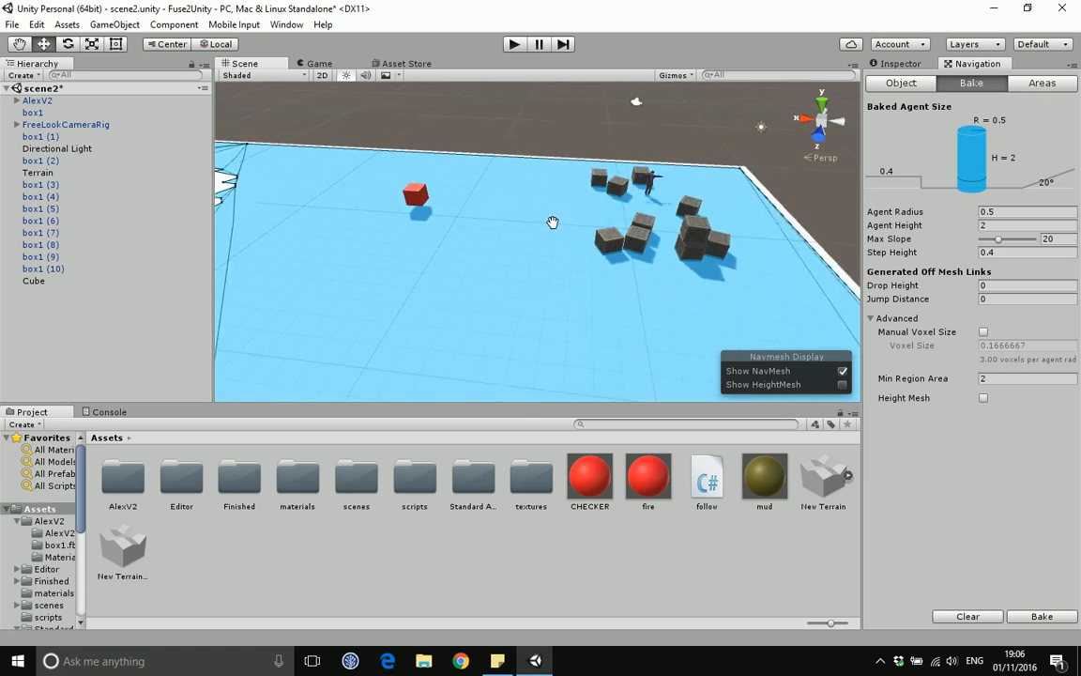
scroll(553, 223, "up", 5)
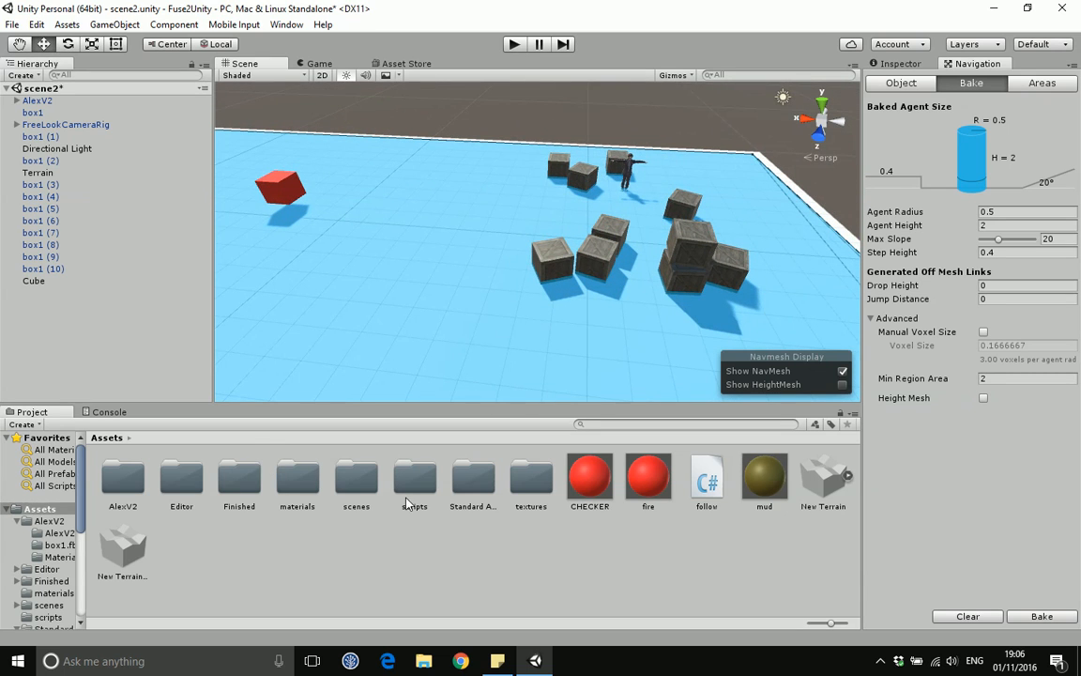
double_click(477, 486)
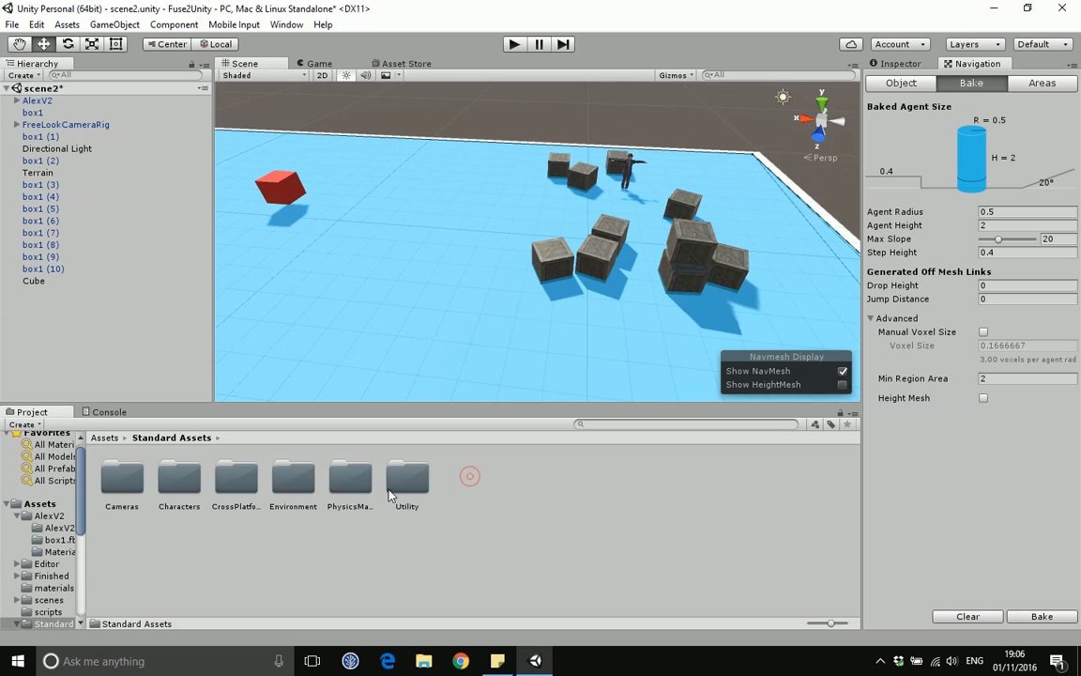
double_click(243, 488)
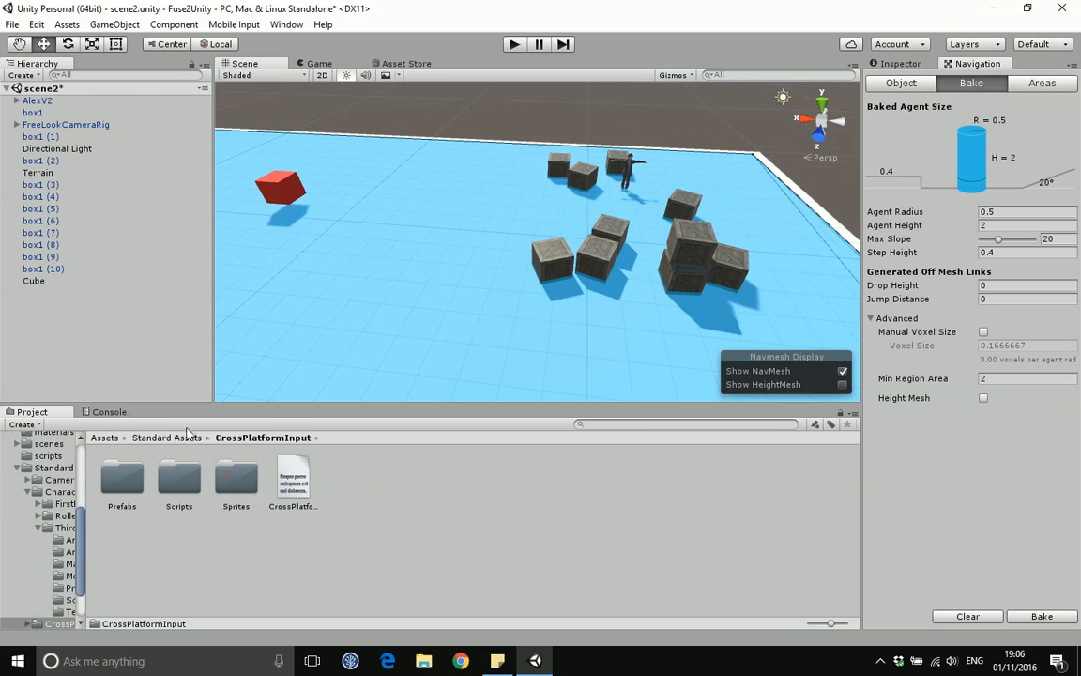
left_click(166, 438)
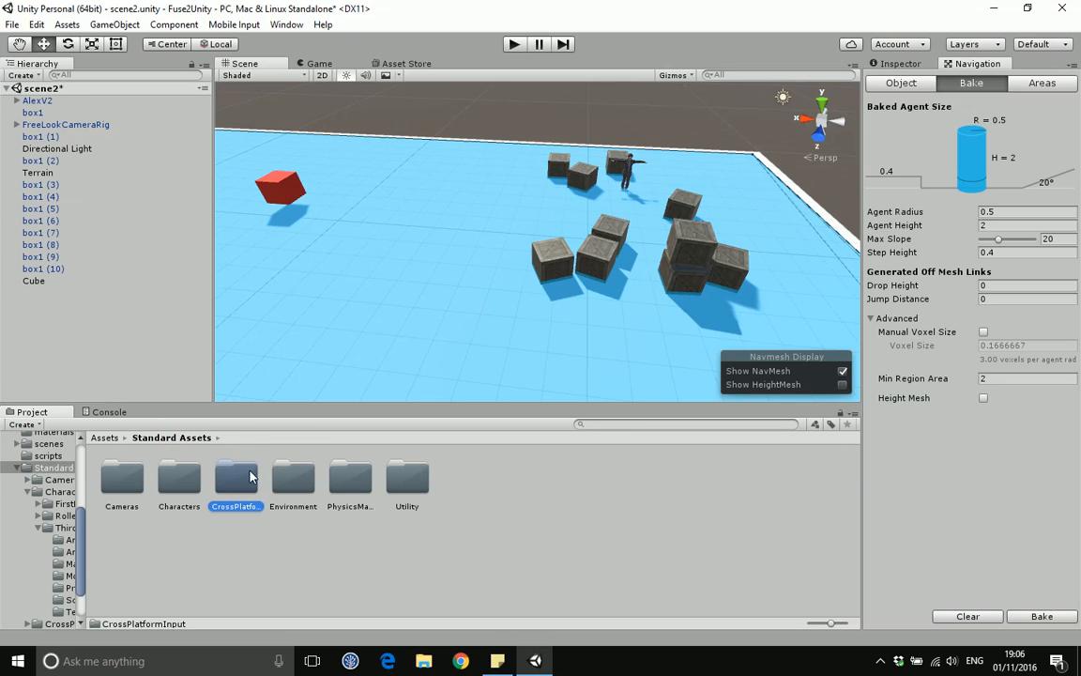
double_click(179, 478)
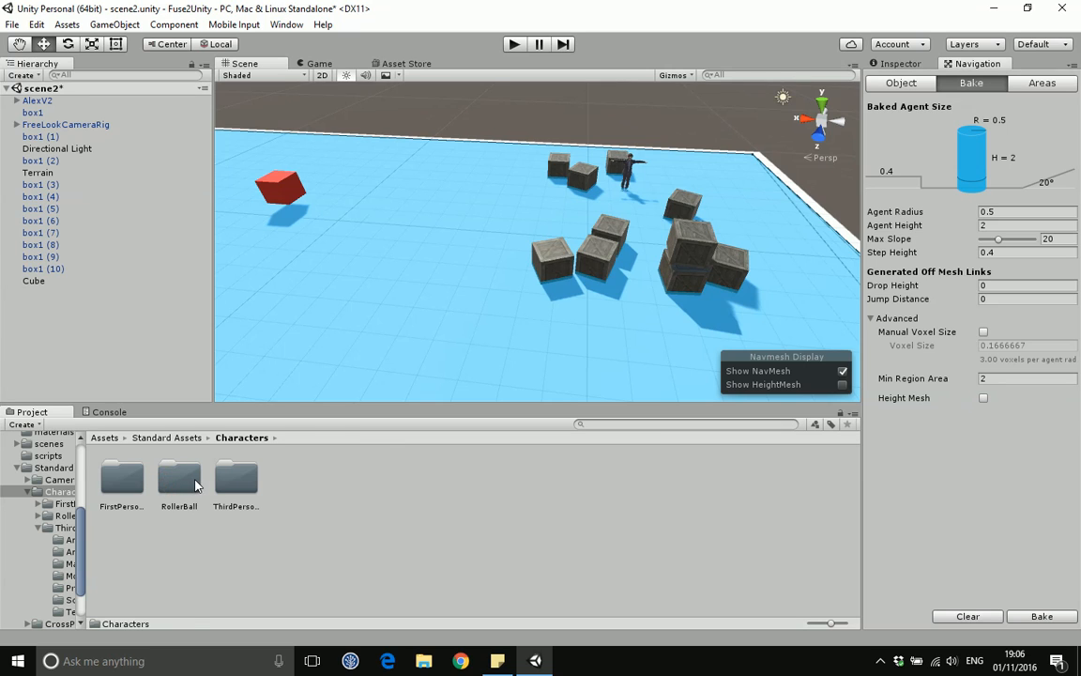
double_click(235, 480)
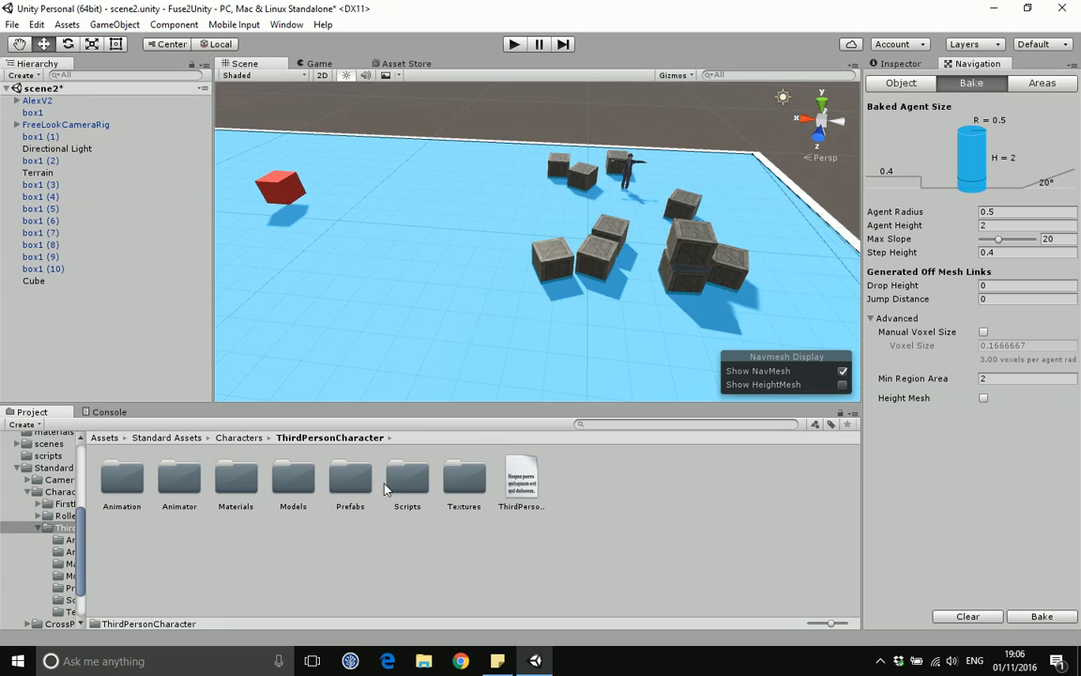
double_click(350, 505)
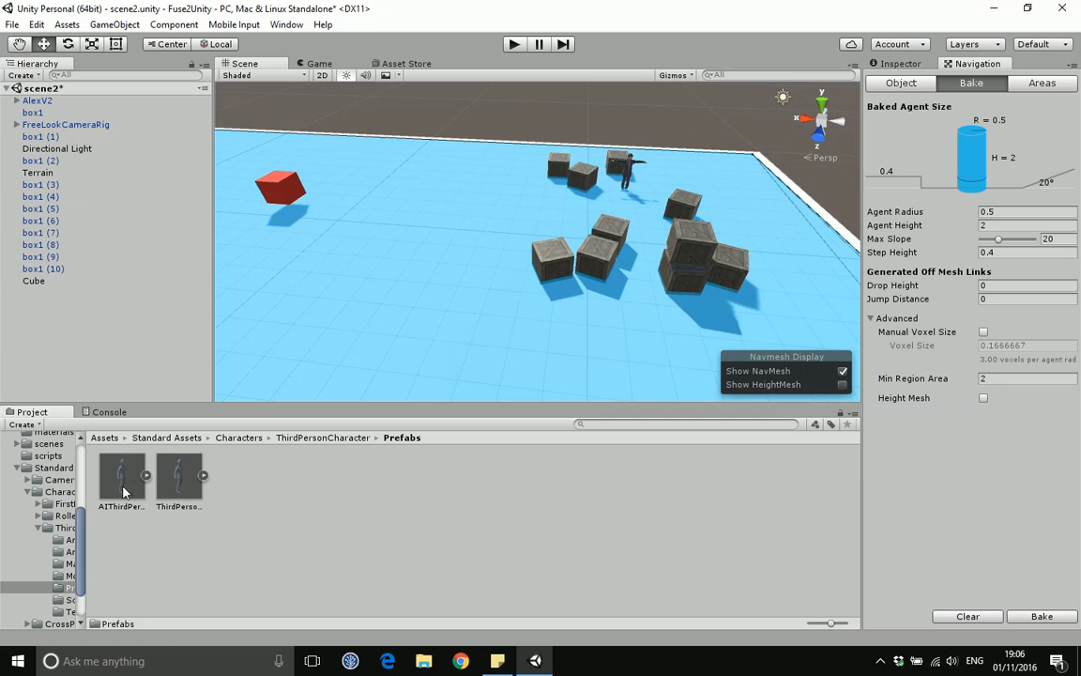
left_click_drag(122, 482, 420, 214)
left_click_drag(407, 145, 410, 152)
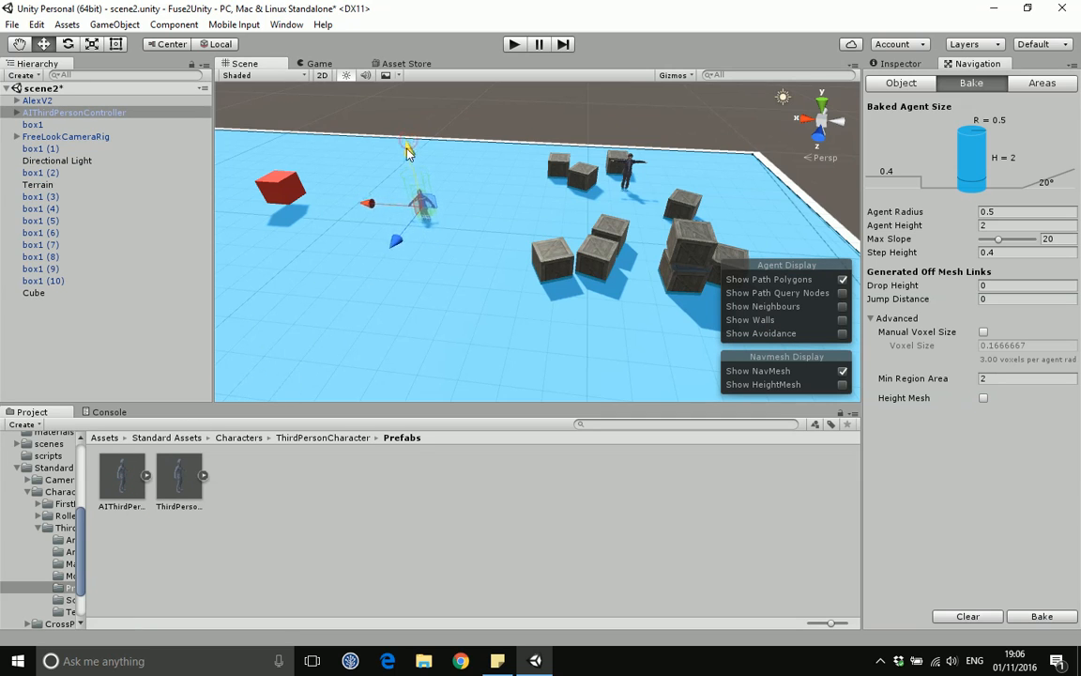
Step: Select the placed AI character and examine its components, down to the Nav Mesh Agent settings
left_click(449, 245)
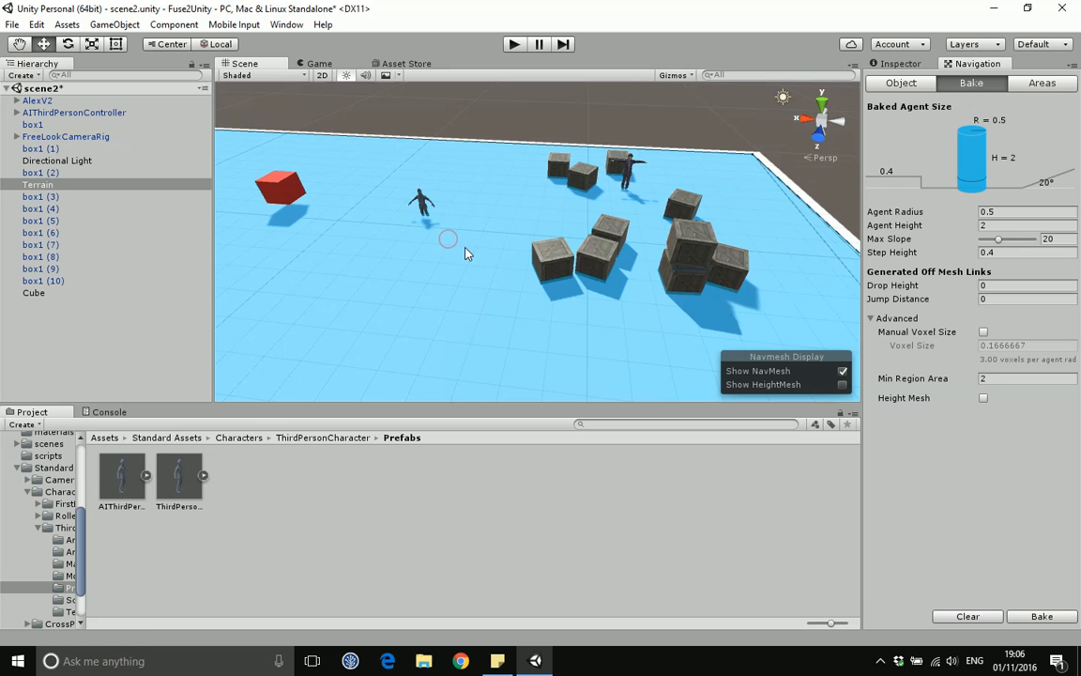
left_click(424, 208)
left_click_drag(410, 152, 407, 146)
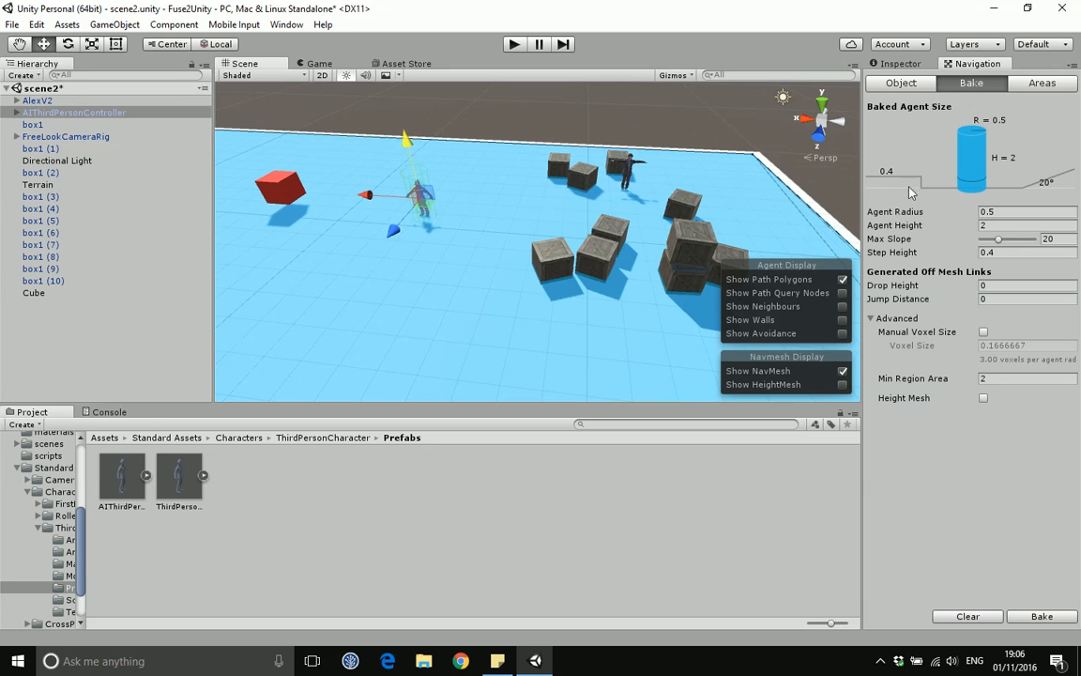
left_click(899, 63)
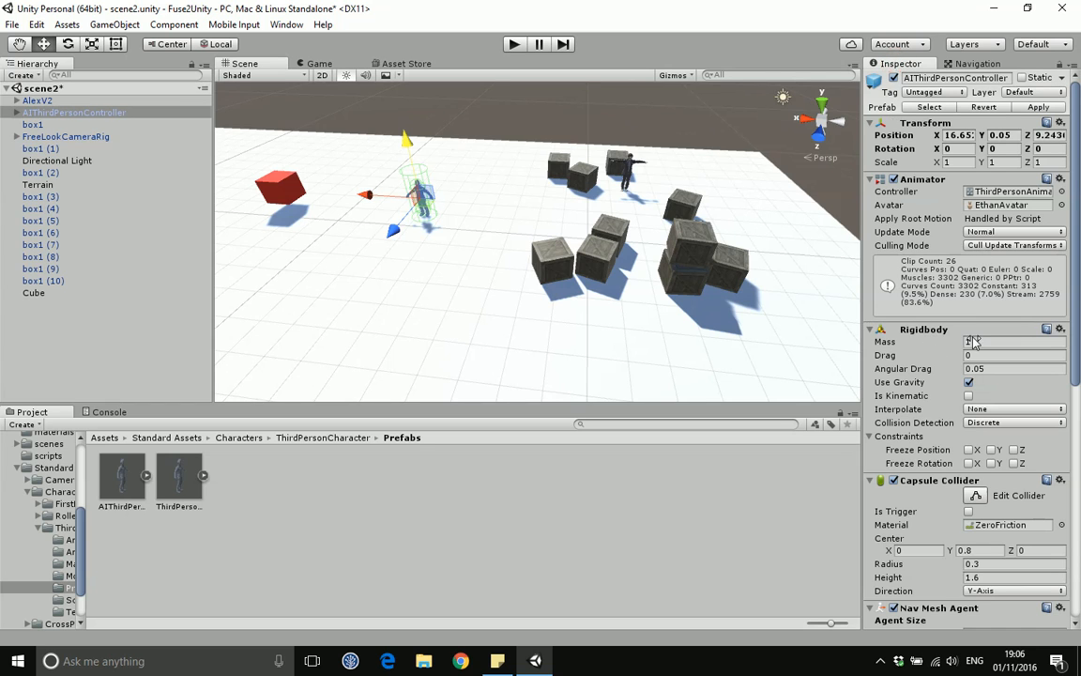
left_click_drag(1078, 303, 1078, 319)
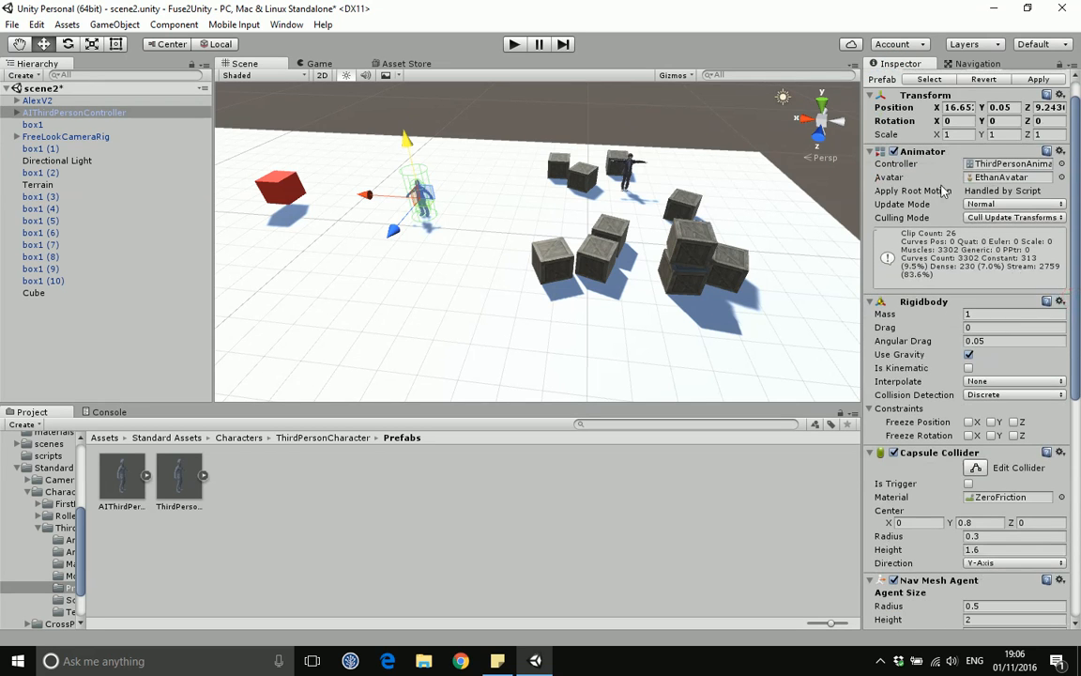
scroll(1025, 317, "down", 5)
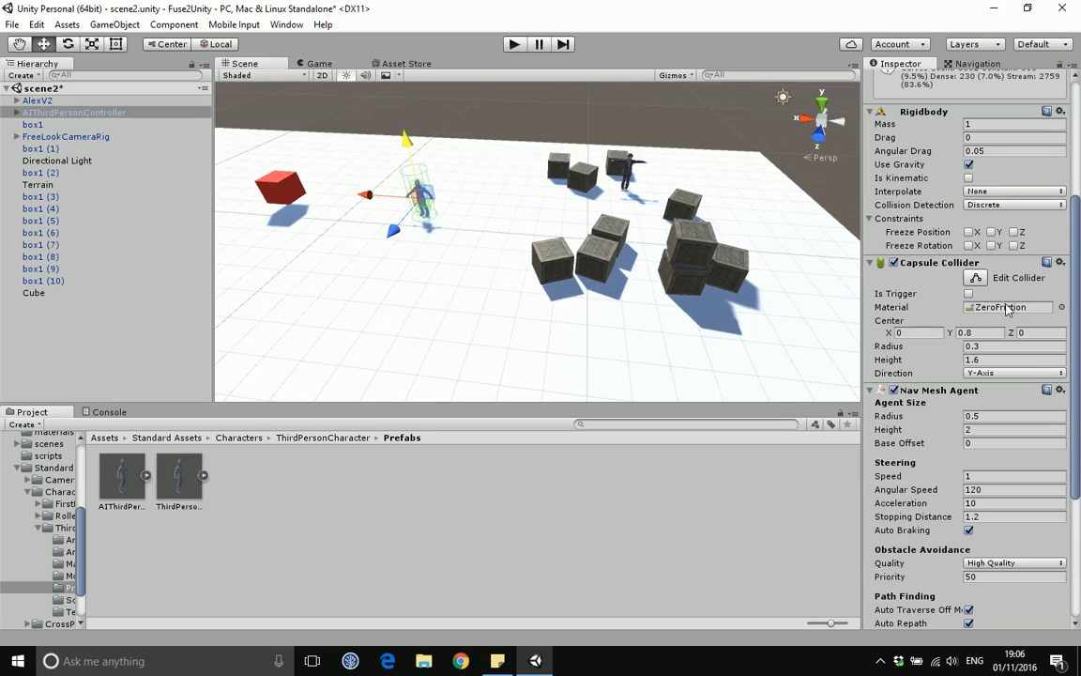
left_click_drag(1075, 294, 1071, 362)
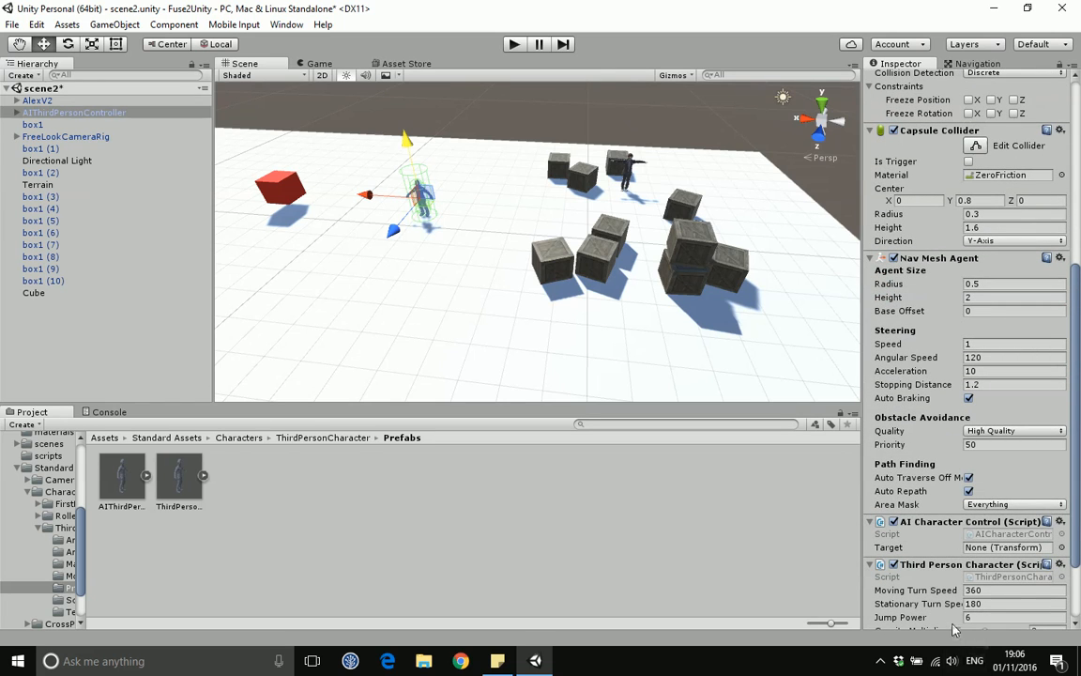
left_click_drag(1075, 514, 1079, 577)
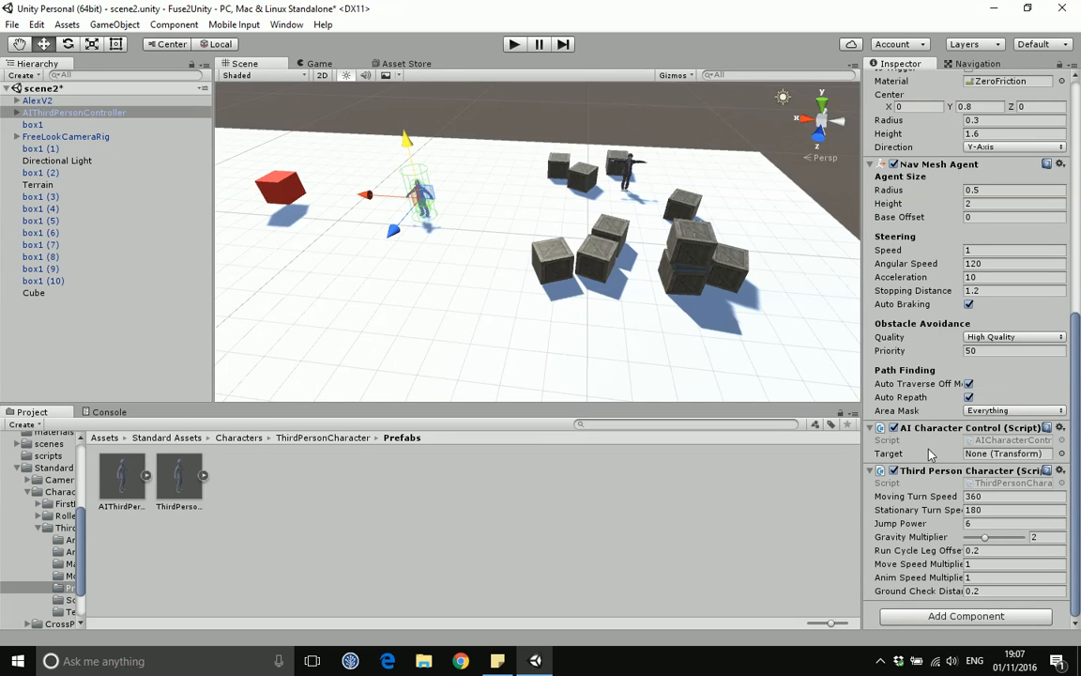
left_click_drag(1076, 398, 1076, 328)
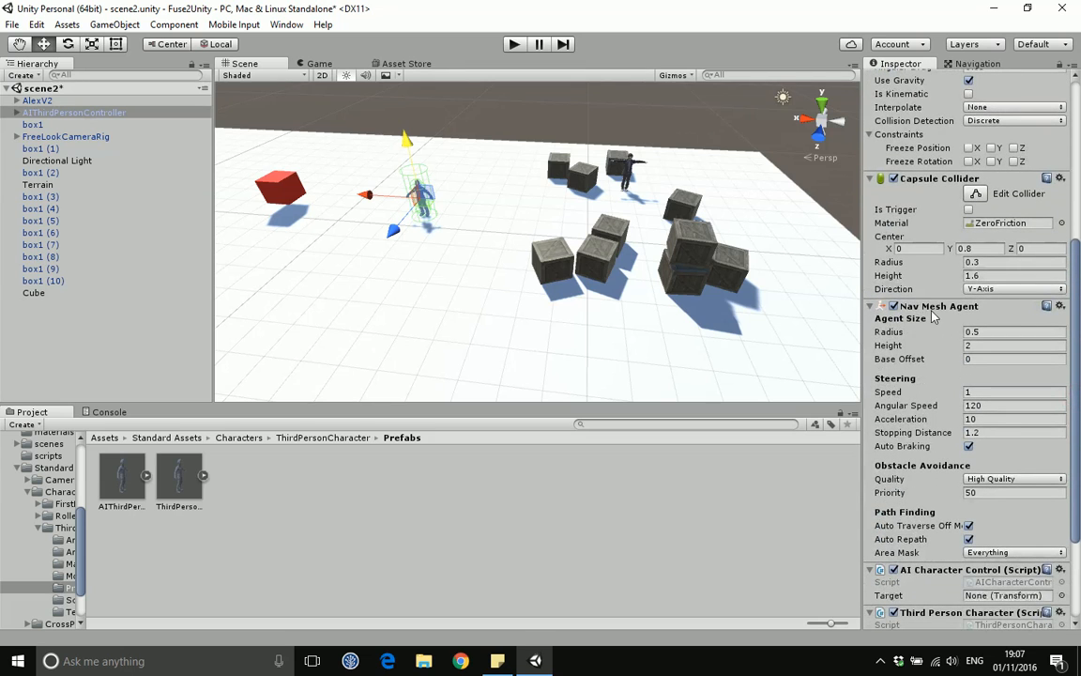
left_click_drag(1077, 297, 1080, 324)
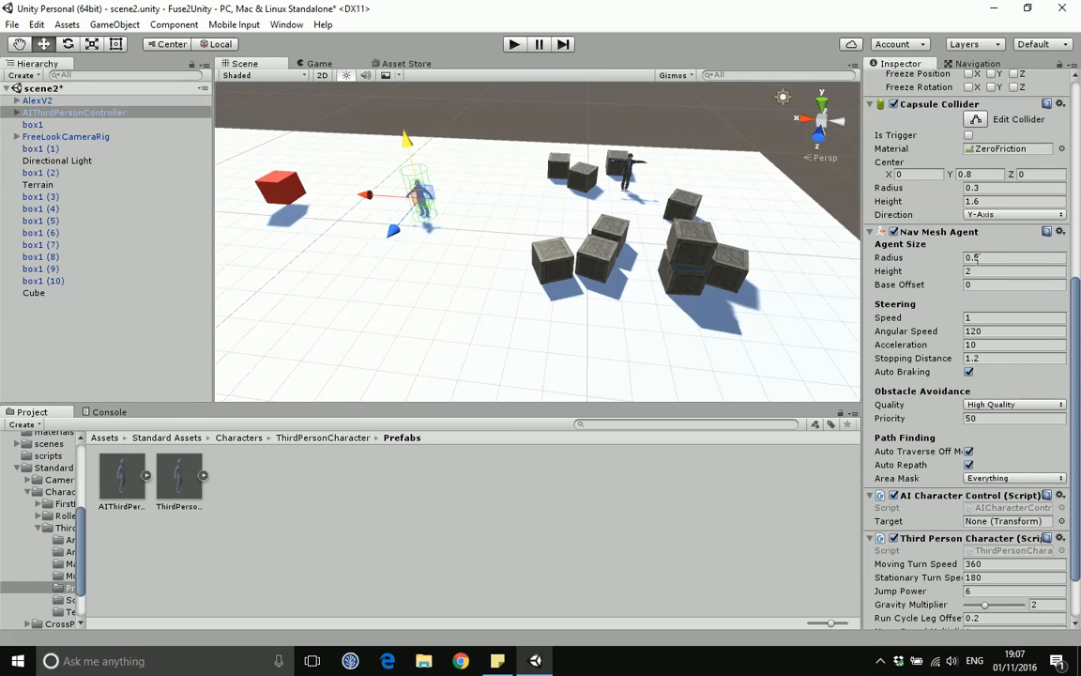
Step: Focus on the AI character and examine its Nav Mesh Agent steering values and Area Mask options
key("f")
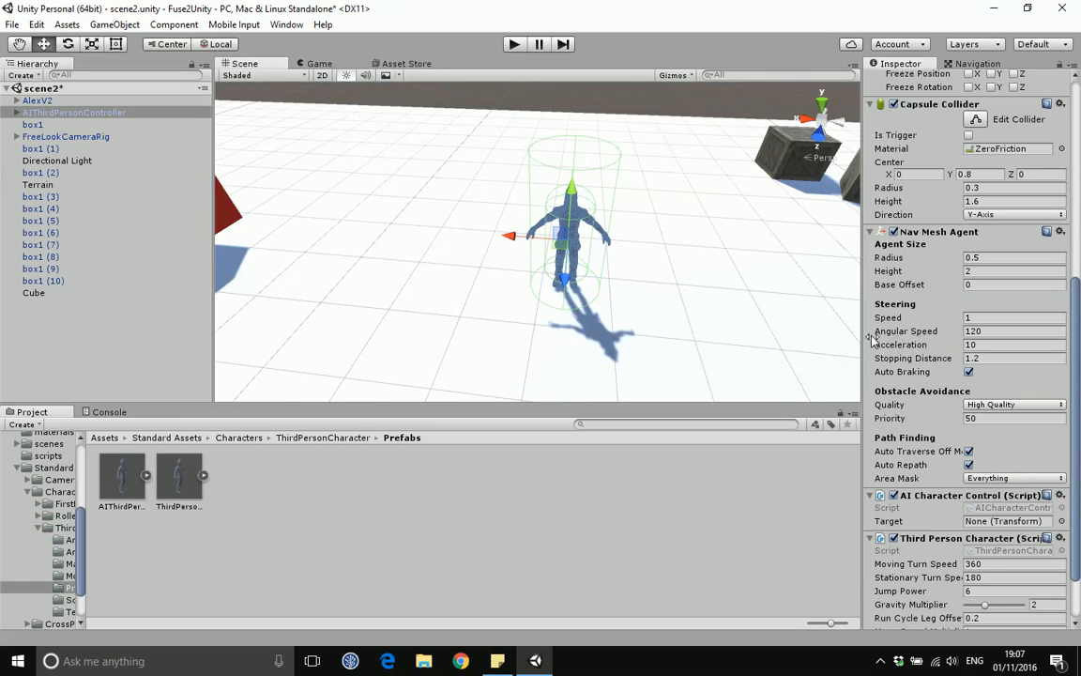
left_click(972, 345)
left_click(970, 317)
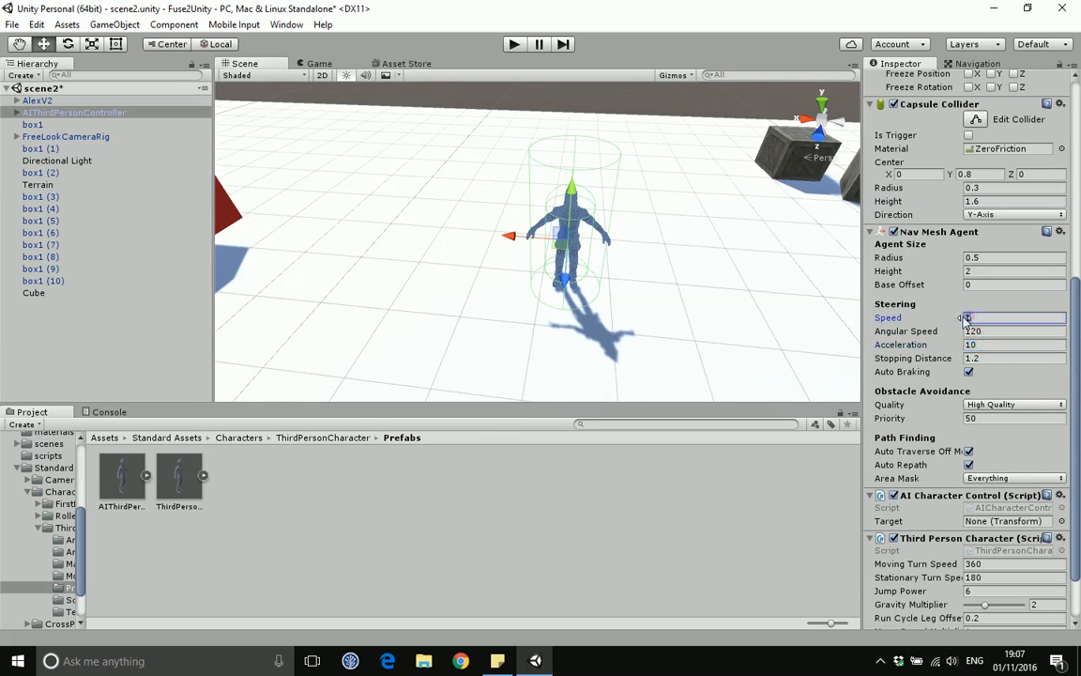
left_click(1000, 357)
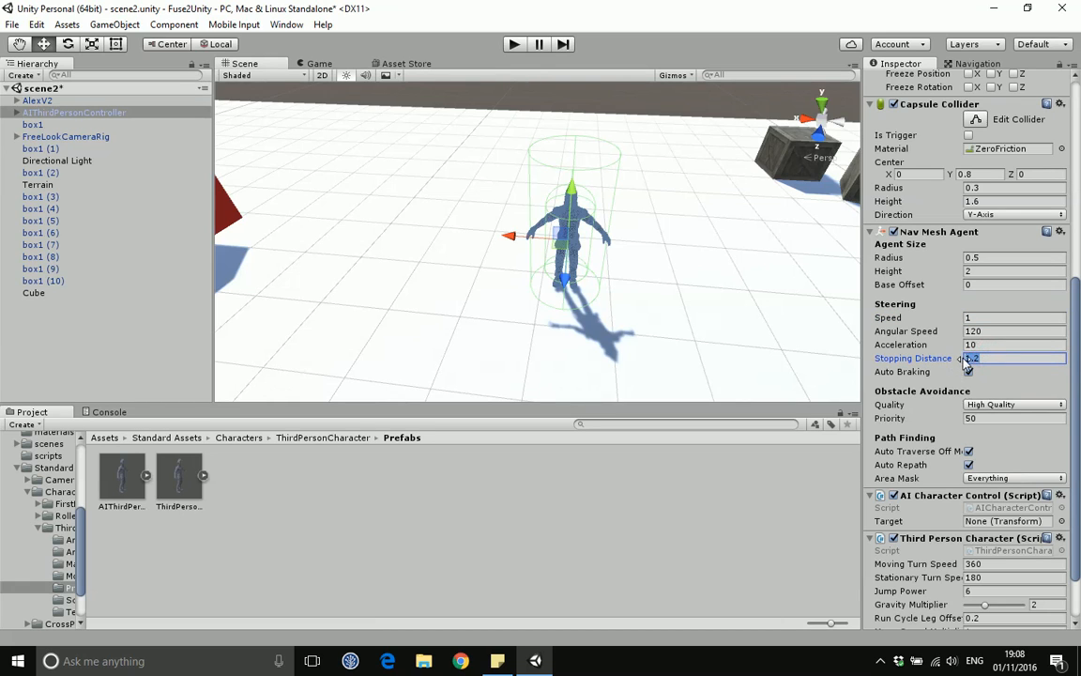
scroll(739, 328, "down", 1)
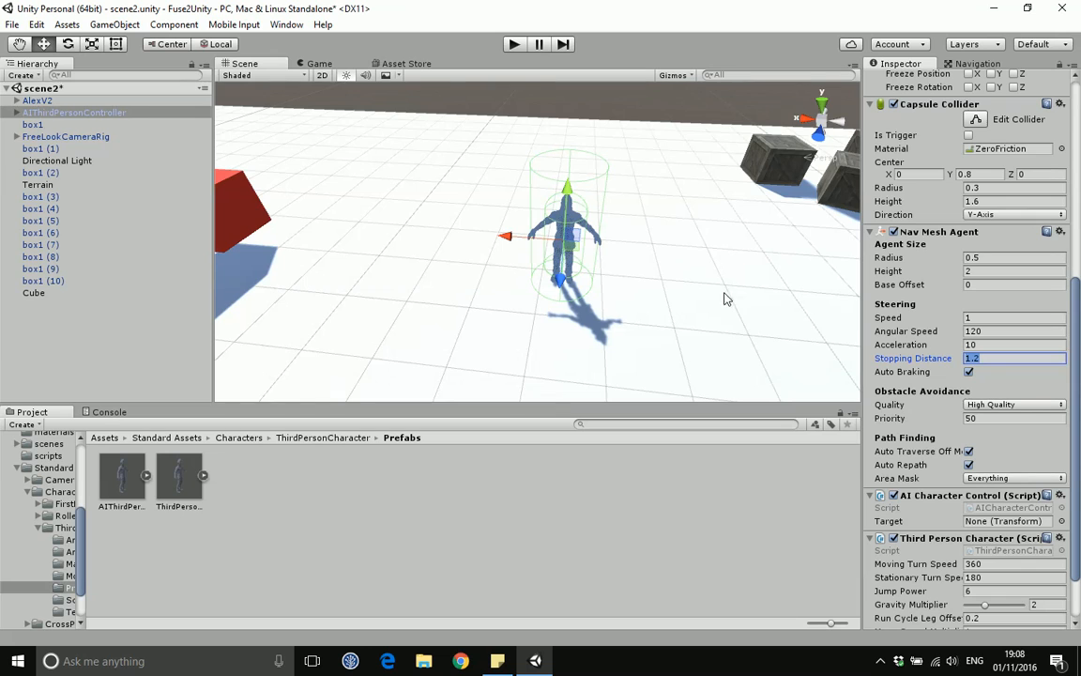
scroll(724, 292, "down", 1)
middle_click_drag(719, 272, 638, 278)
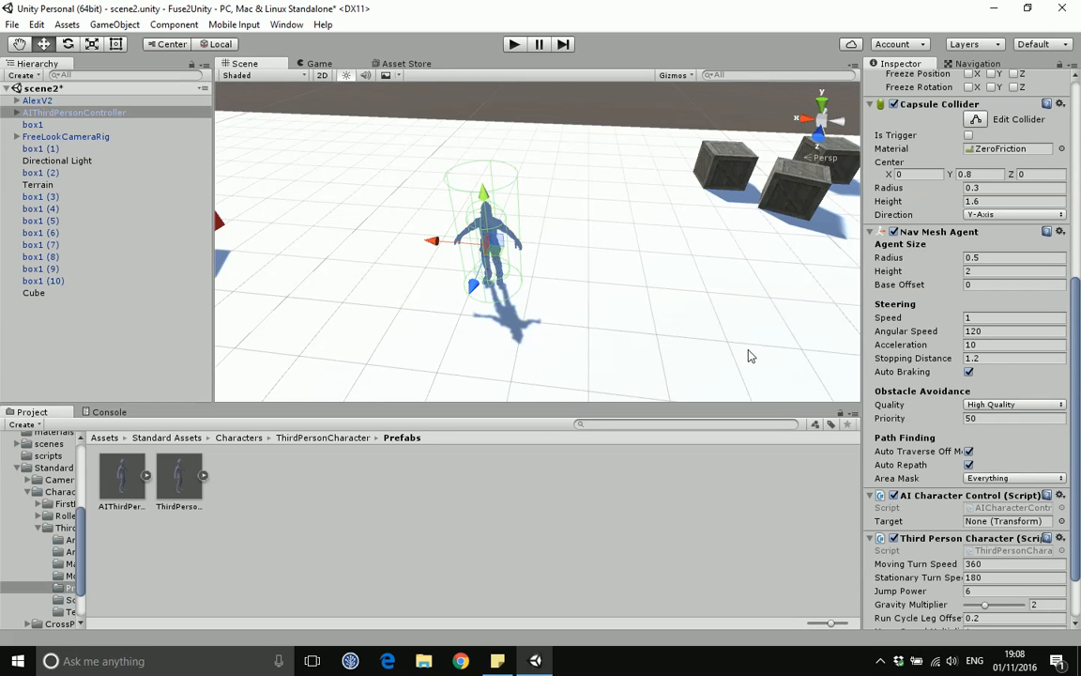
middle_click_drag(695, 297, 724, 298)
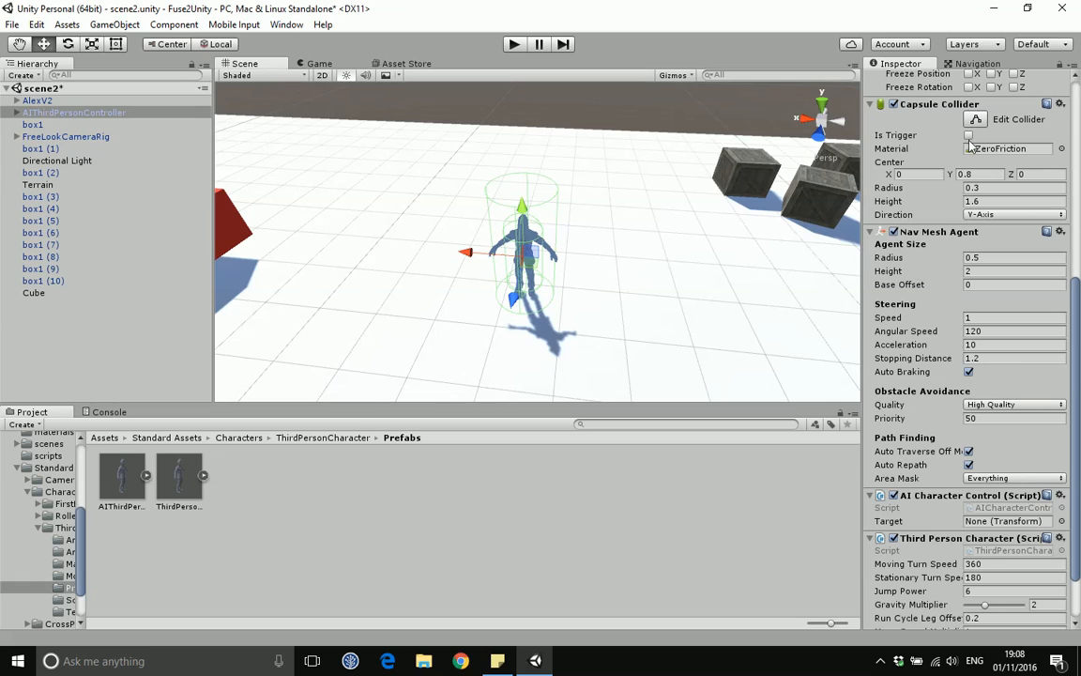
left_click(993, 478)
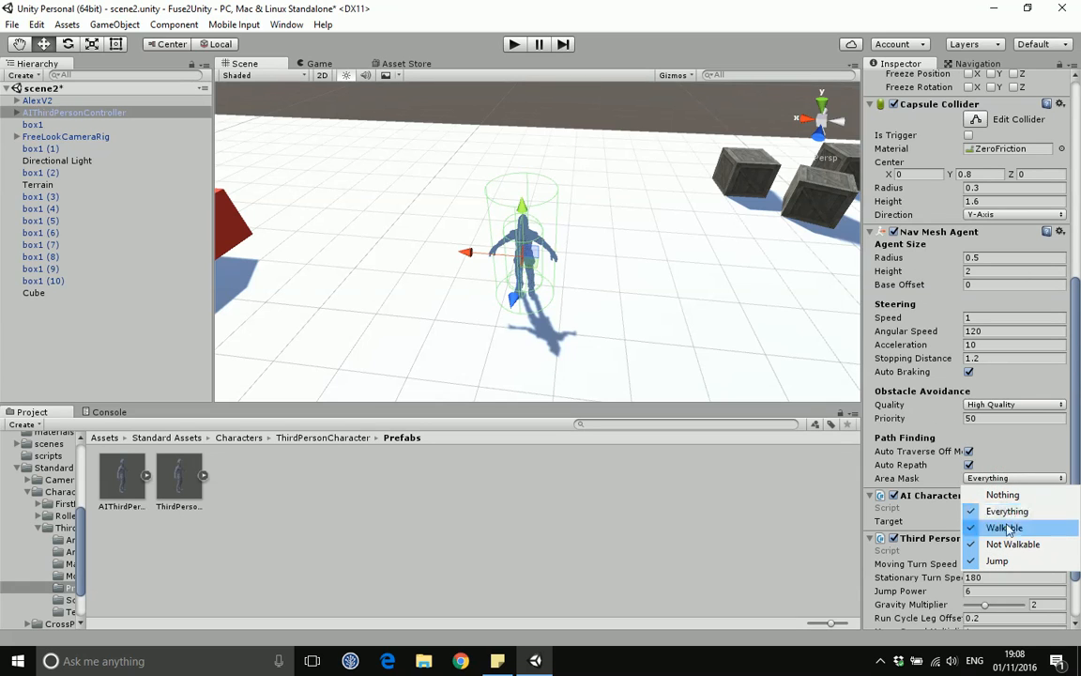
left_click(1006, 450)
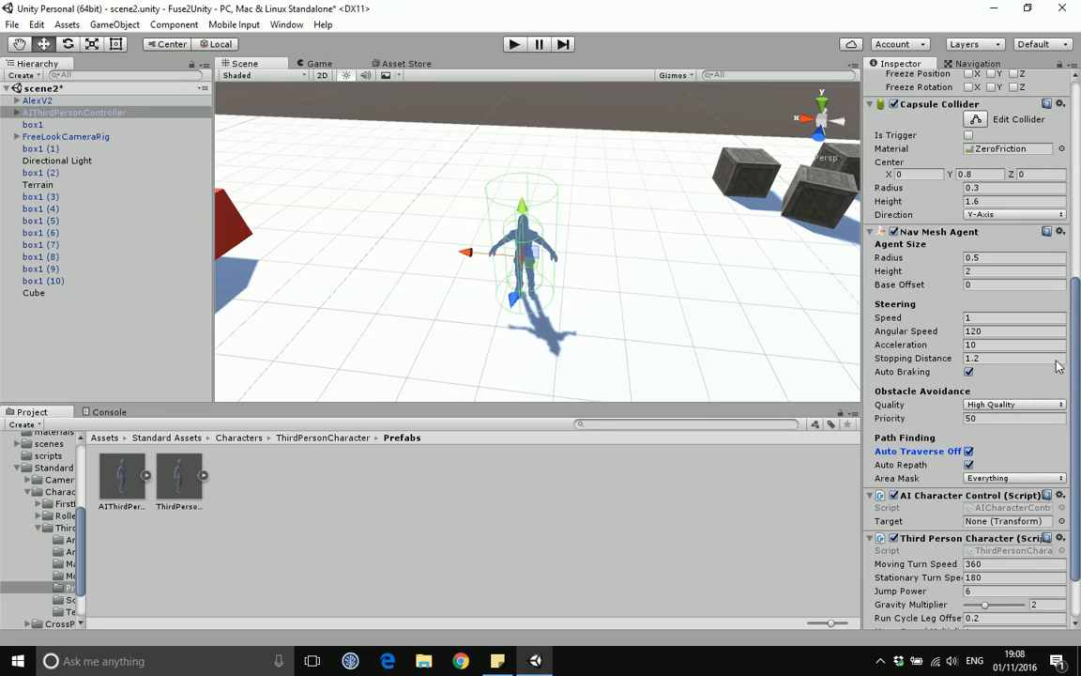
left_click_drag(1078, 359, 1078, 391)
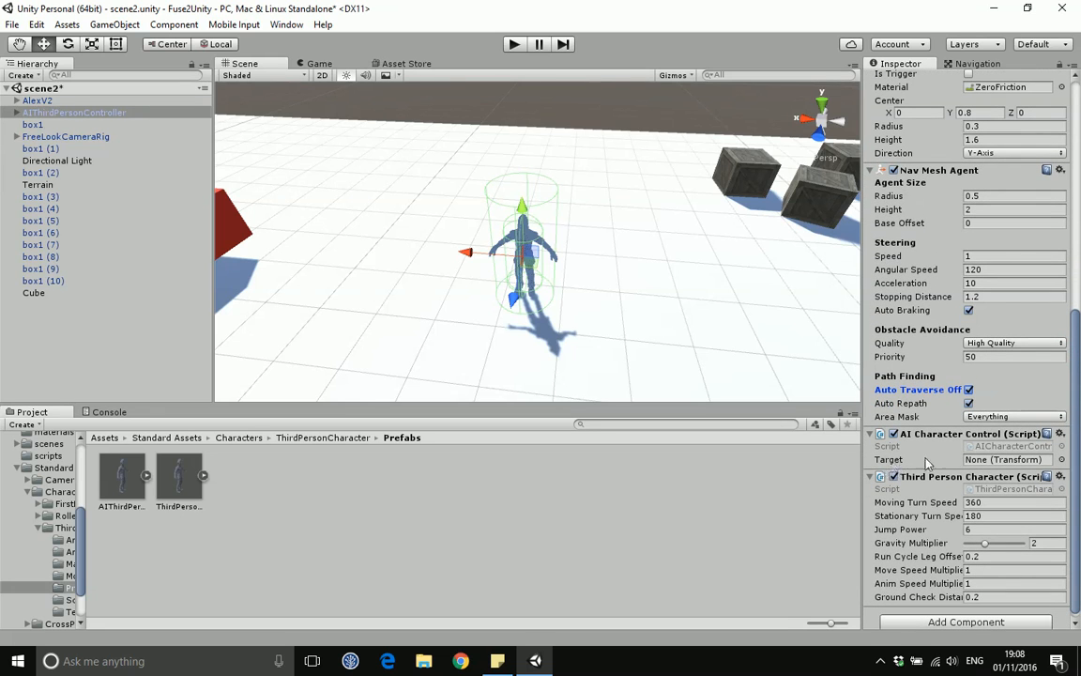
Step: Select the AlexV2 character and move it along X to 10, beside the crates
middle_click_drag(641, 287, 382, 253)
middle_click_drag(596, 231, 525, 240)
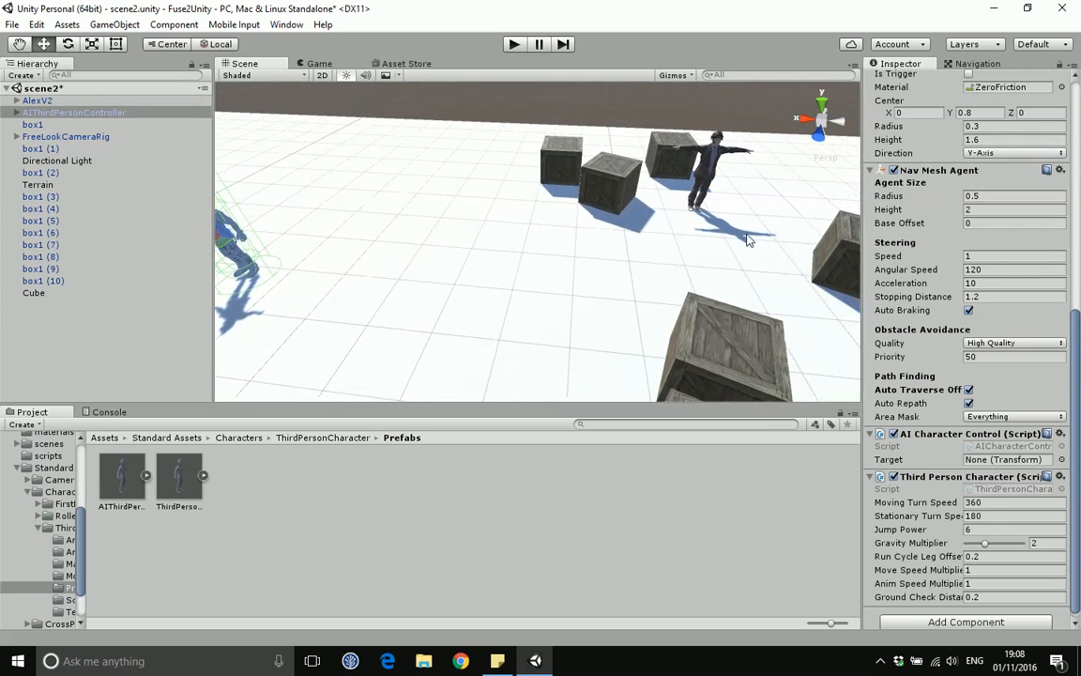
left_click(702, 162)
left_click_drag(723, 207, 758, 253)
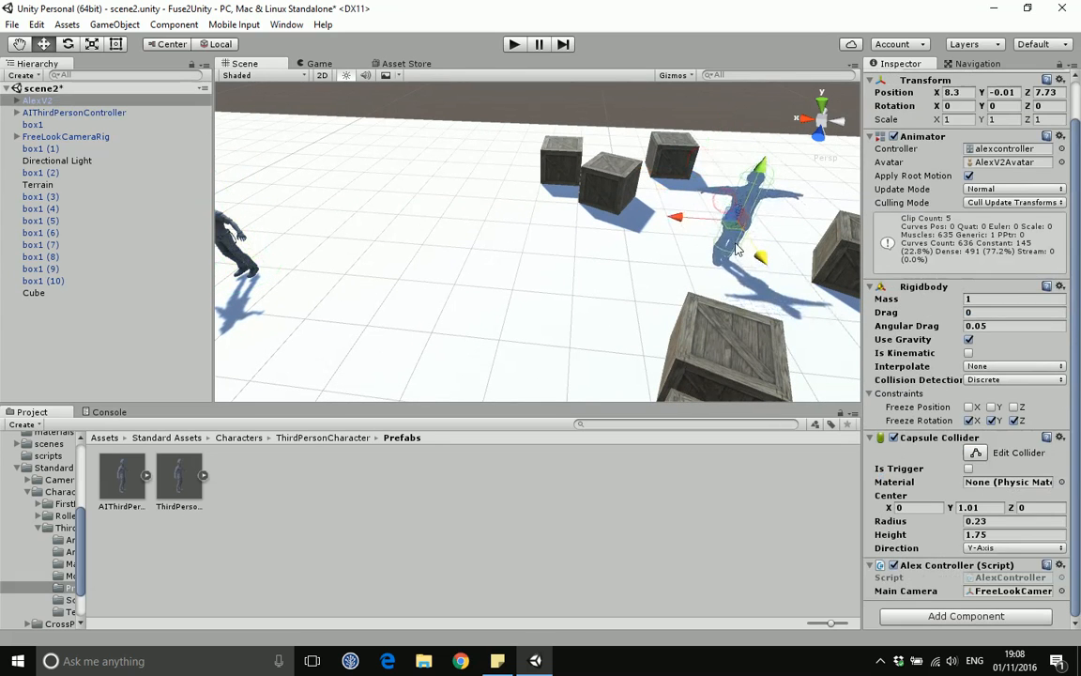
left_click_drag(688, 219, 539, 216)
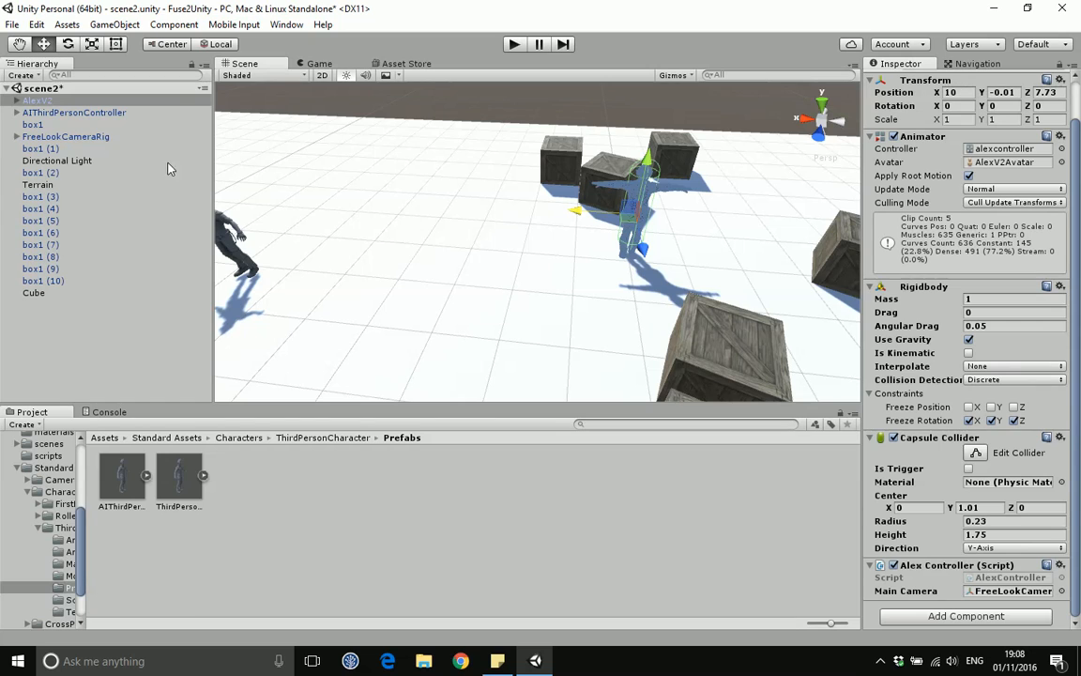
Step: Select the AI character and assign AlexV2 as the Target of its AI Character Control script
left_click(232, 251)
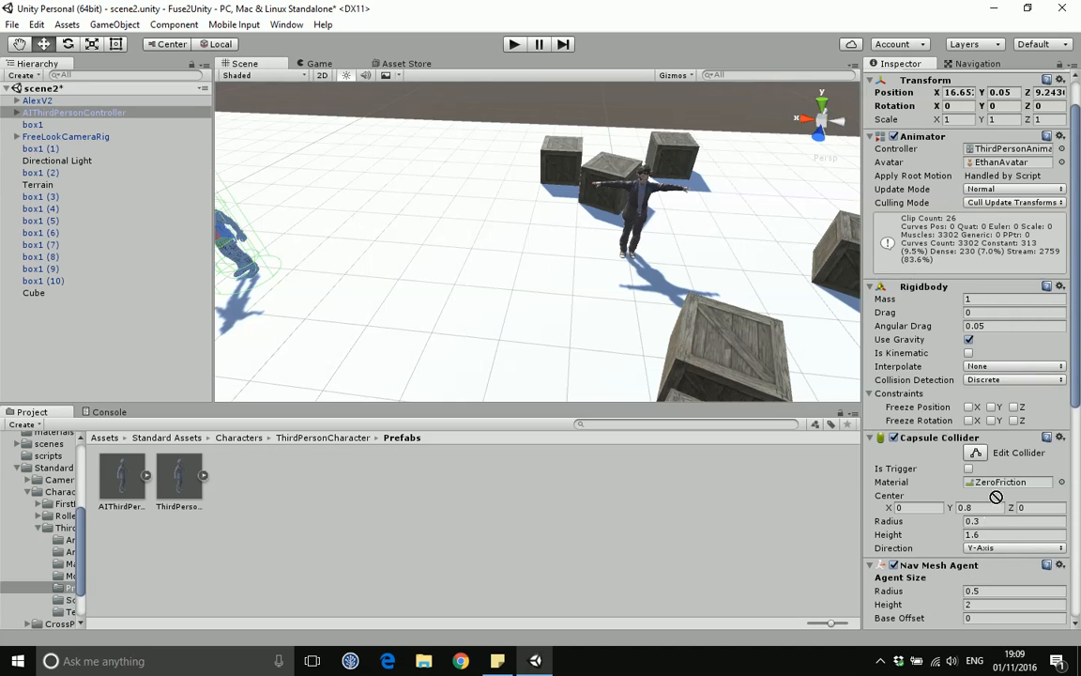
left_click_drag(1076, 346, 1078, 490)
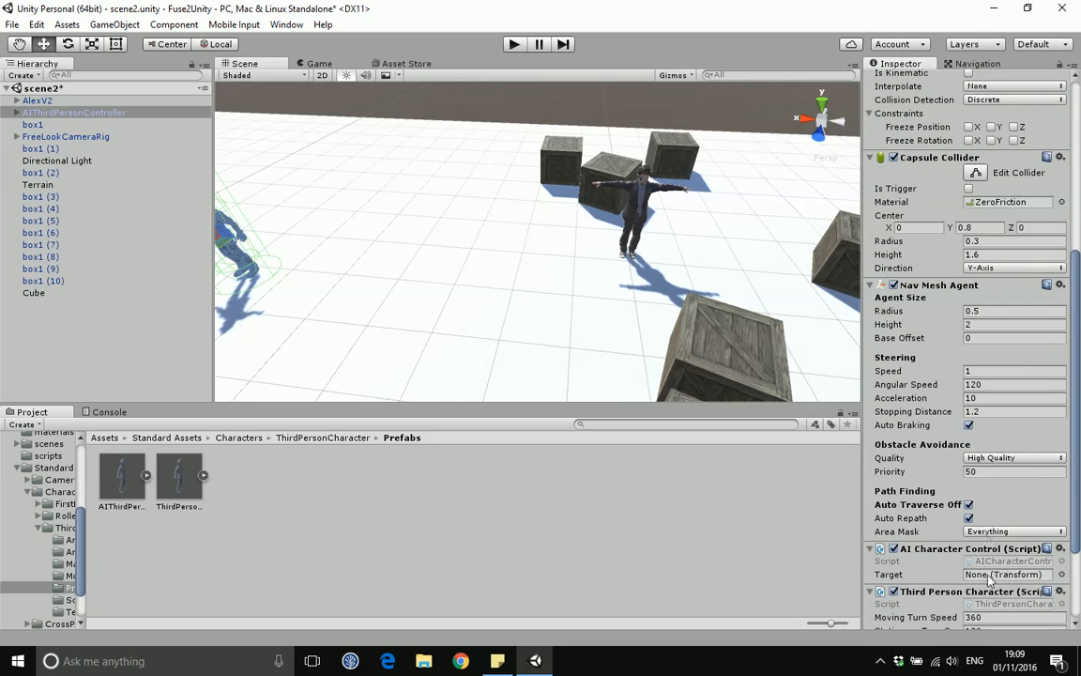
left_click_drag(40, 113, 974, 574)
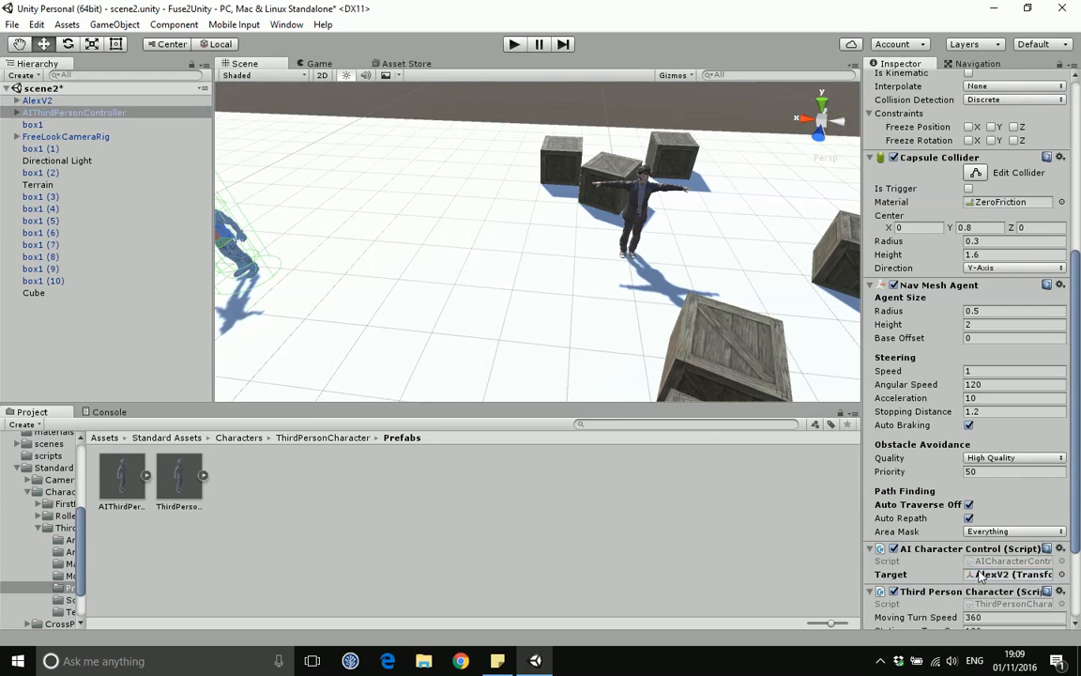
Step: Play-test the scene, walking AlexV2 forward to check that the AI character follows
left_click(514, 44)
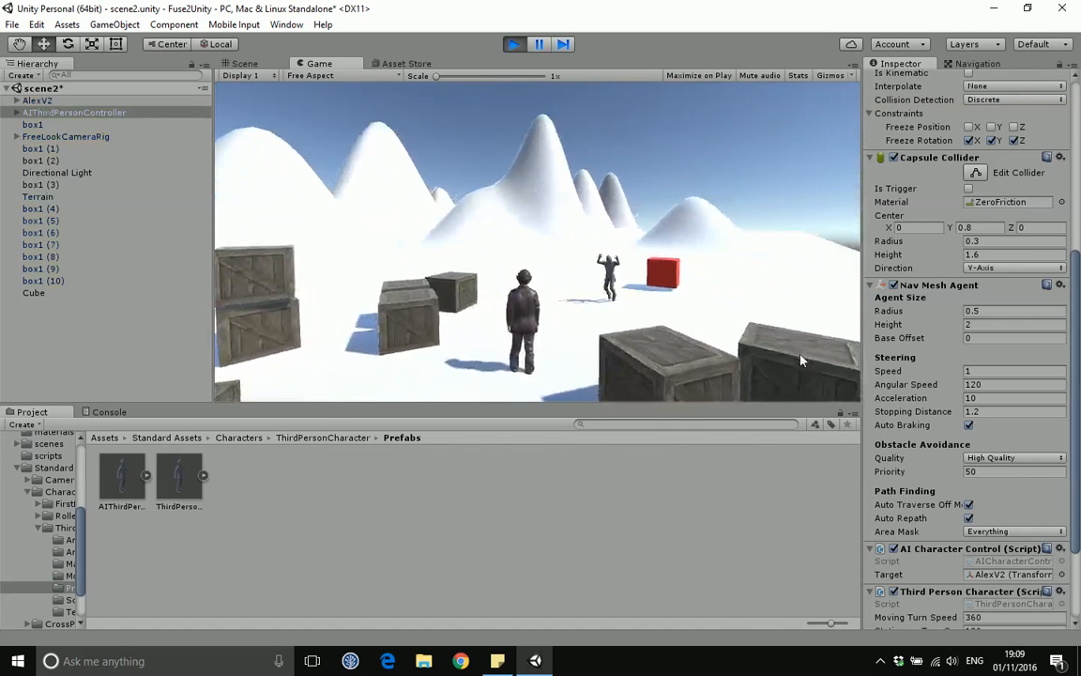
key("w")
key("w")
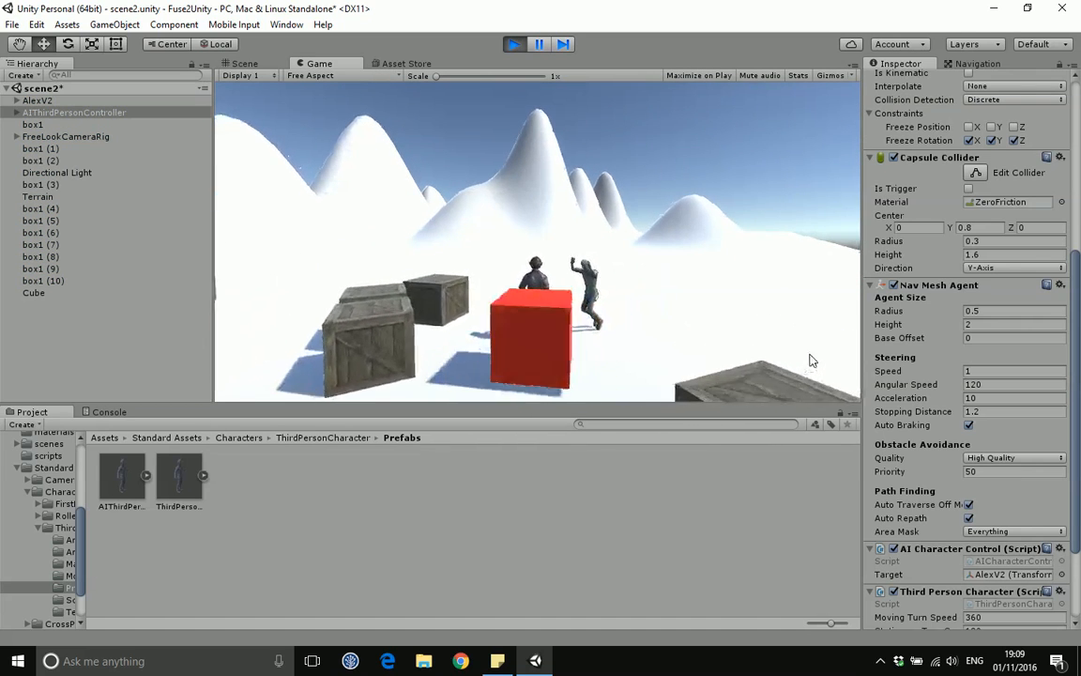
key("w")
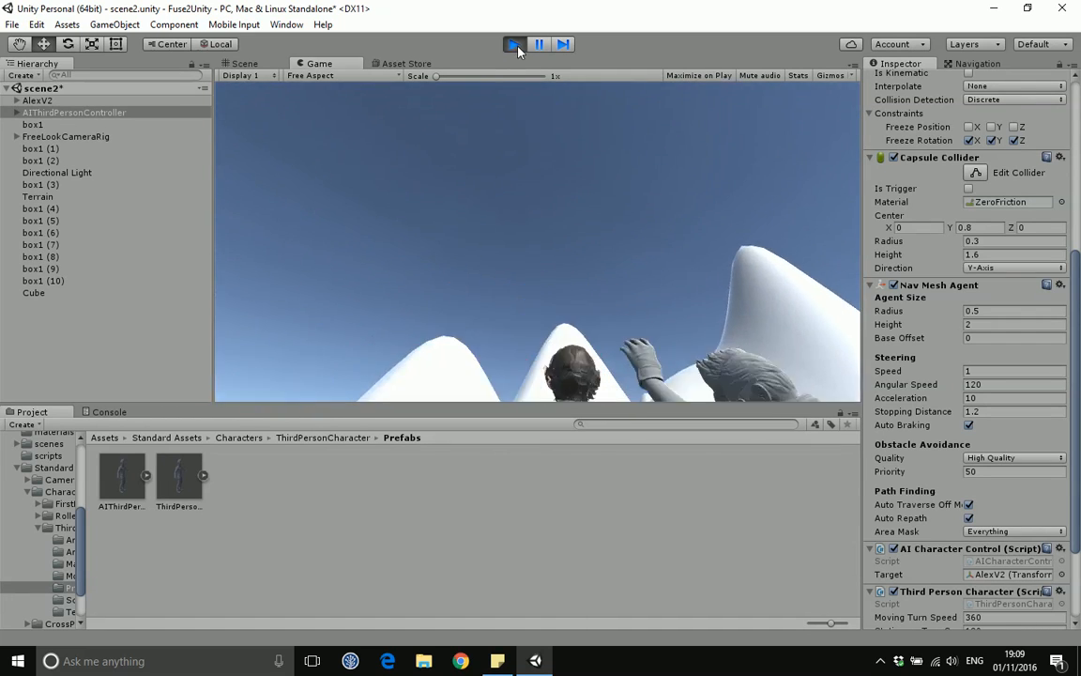
left_click(514, 44)
Step: Set the AI character's Third Person Character Ground Check Distance to 0.4
key("q")
middle_click_drag(423, 281, 598, 290)
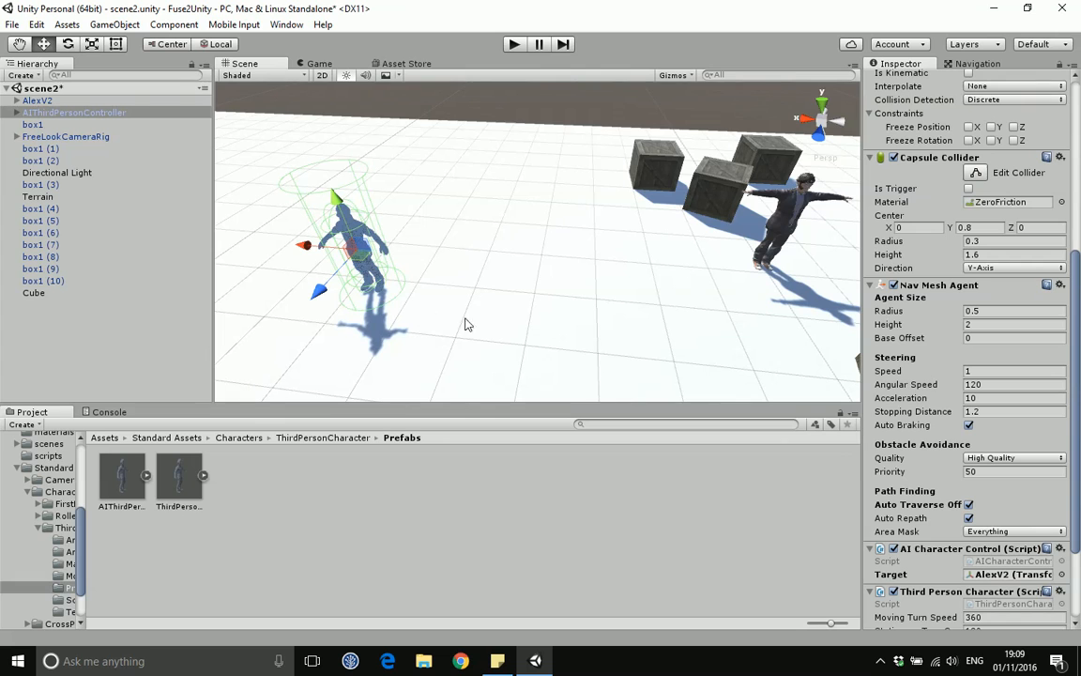
left_click_drag(1077, 349, 1078, 414)
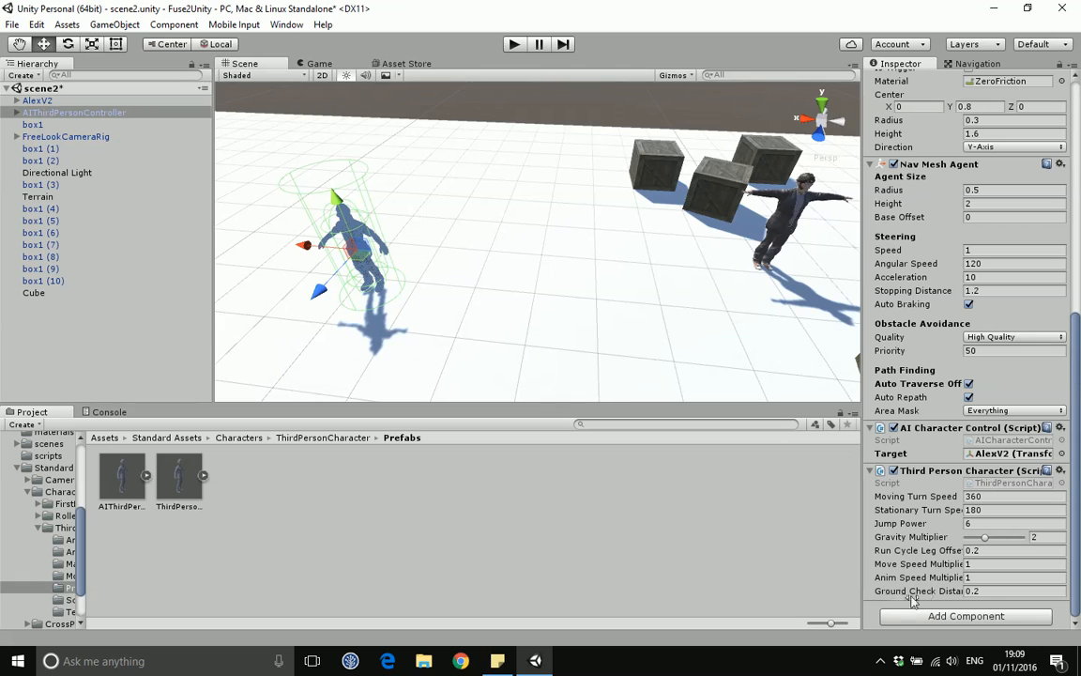
left_click(990, 591)
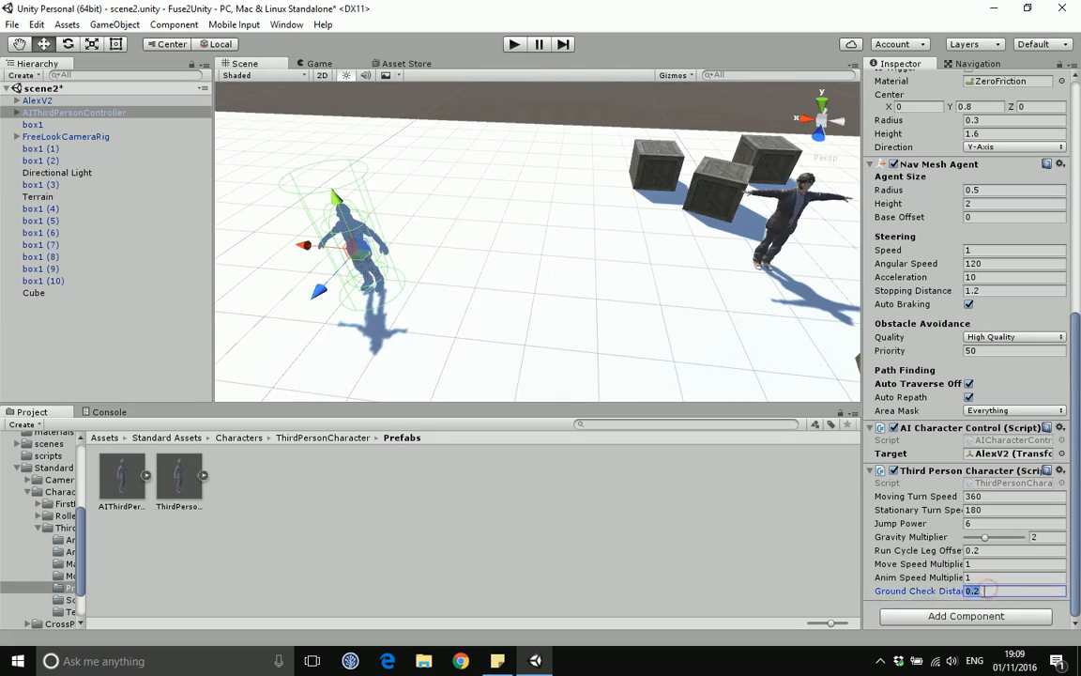
type("0")
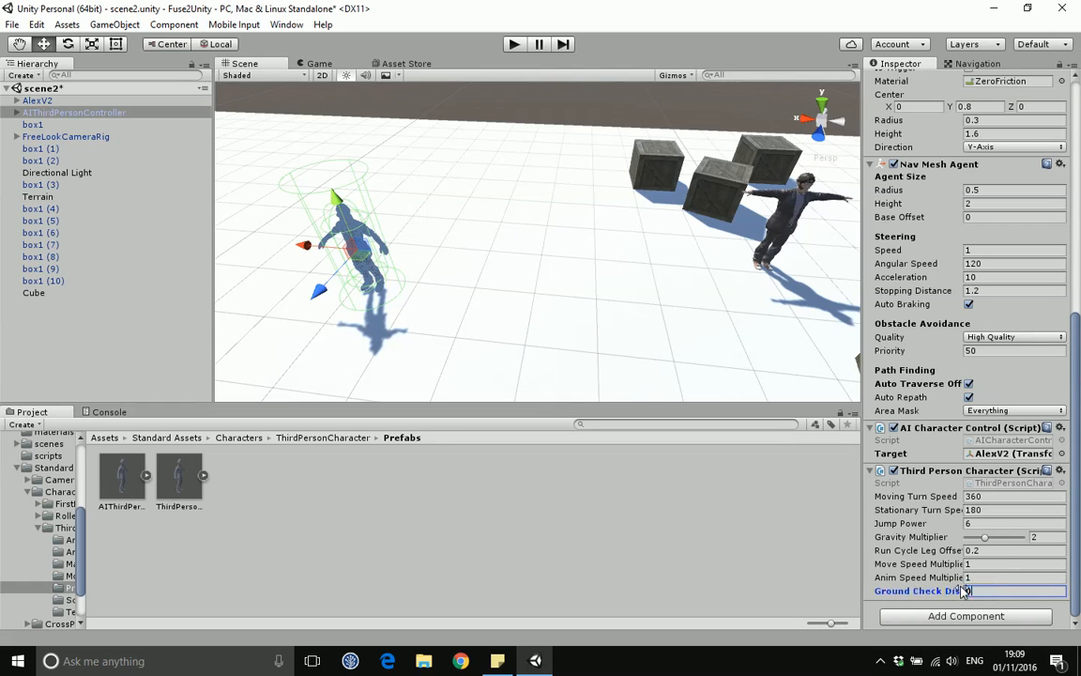
type(".4")
Step: Play-test the scene again, walking AlexV2 around the red cube while the AI character follows
left_click(514, 44)
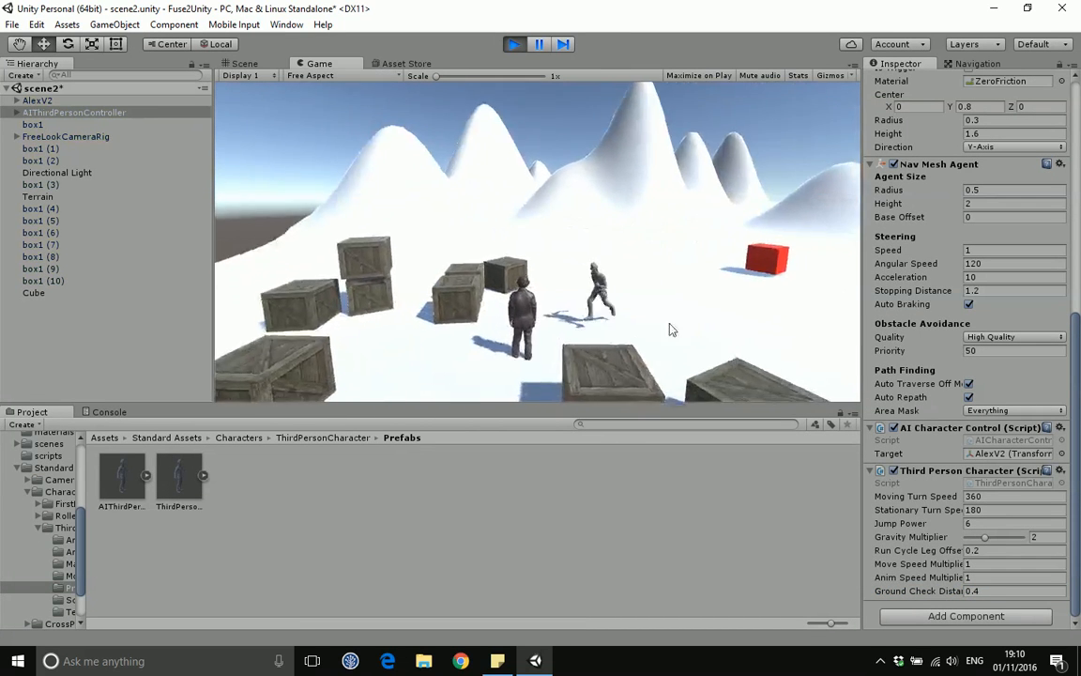
key("w")
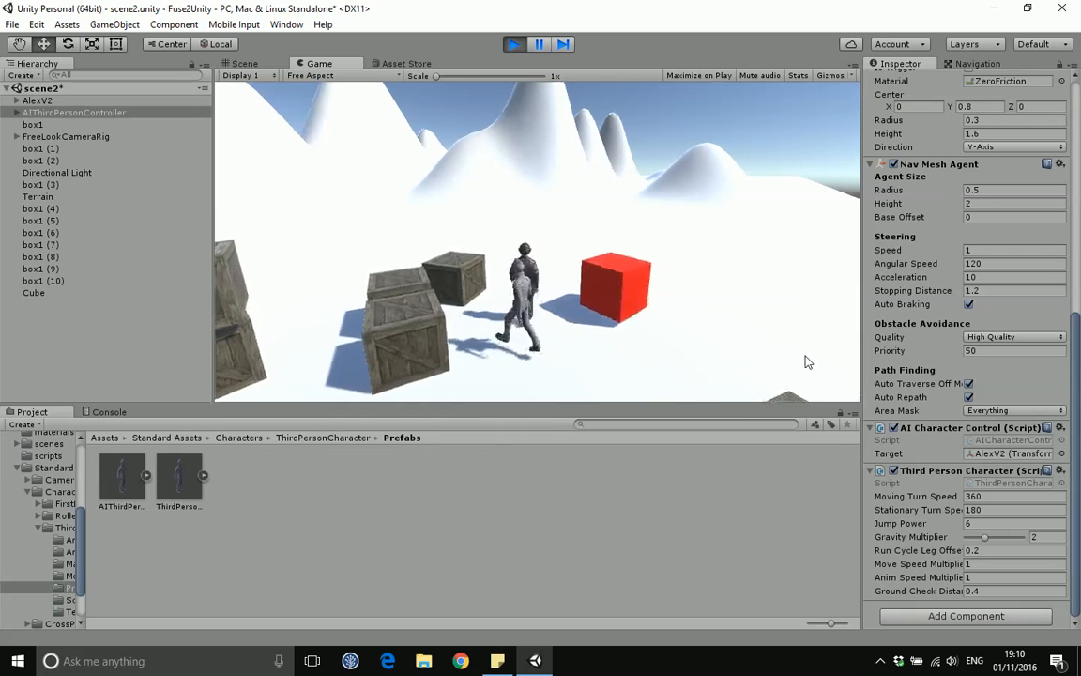
key("w")
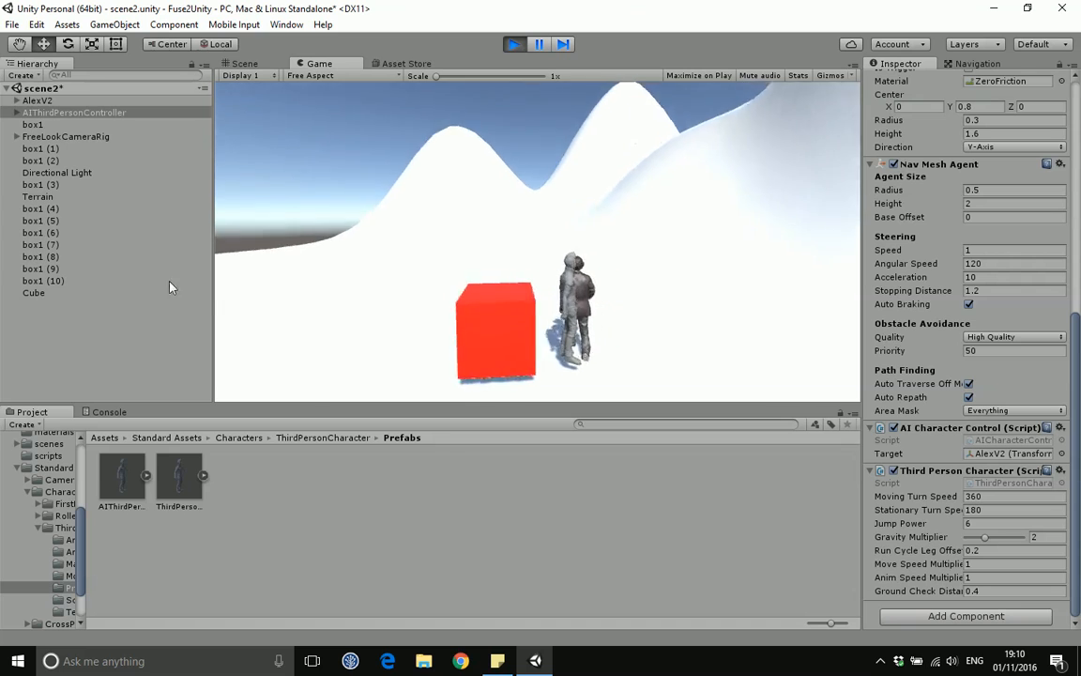
key("w")
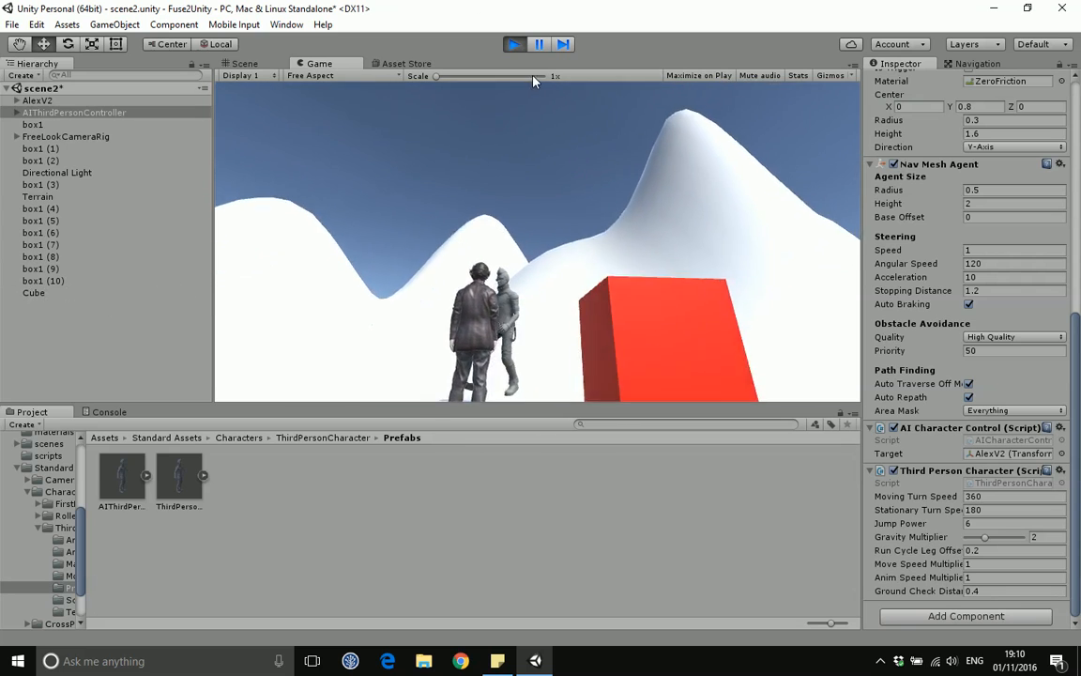
key("ctrl+p")
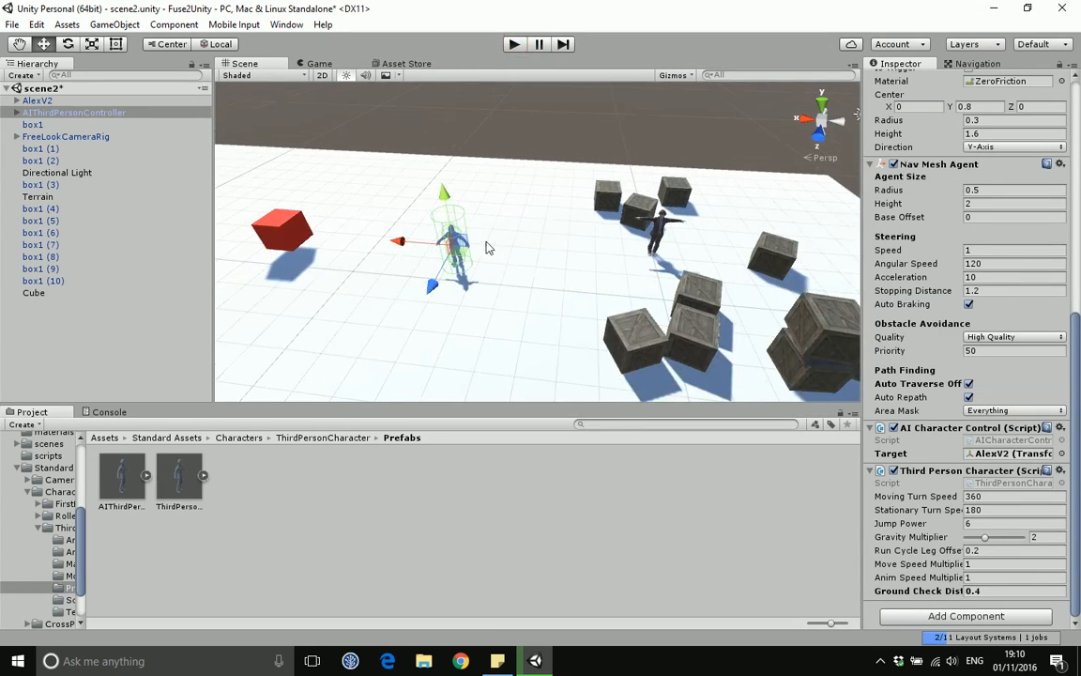
Step: Select the red cube and nudge it slightly along its X axis
left_click(256, 231)
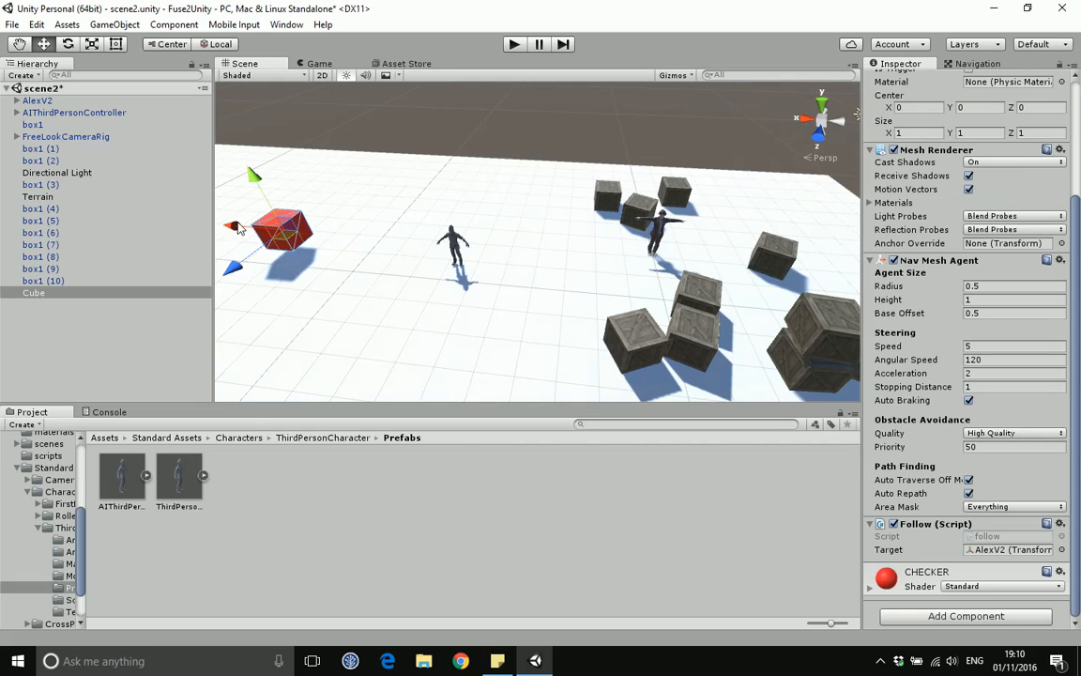
left_click_drag(239, 228, 265, 238)
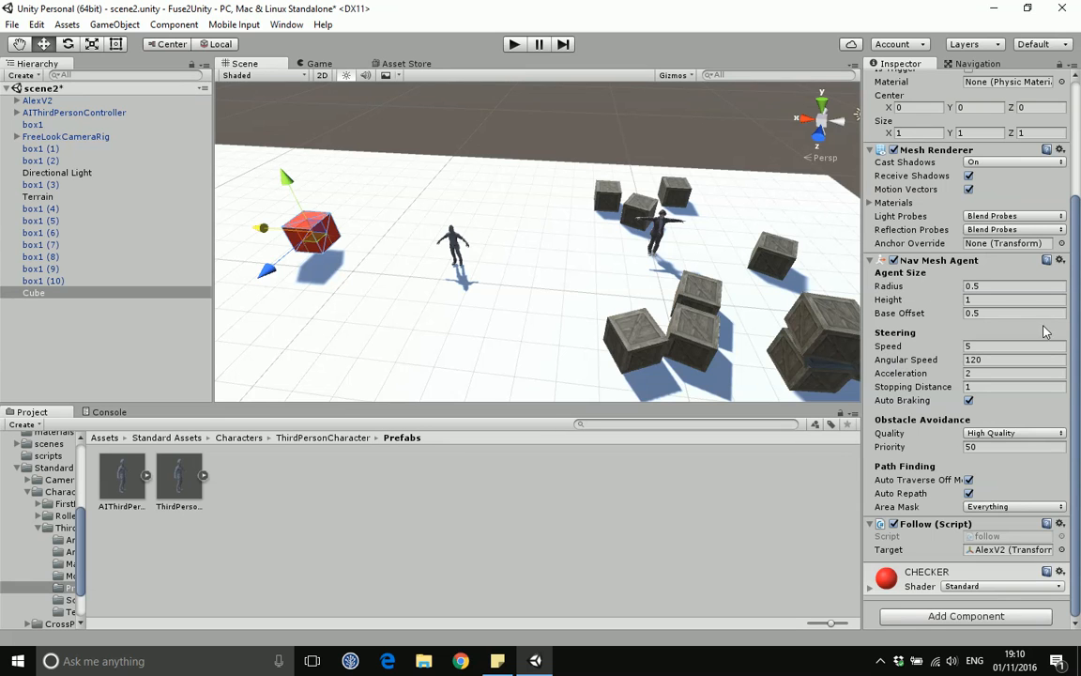
mouse_move(1075, 319)
left_mouse_down()
mouse_move(1075, 215)
mouse_move(1076, 315)
left_mouse_up()
Step: Place a second AlexV2 model from the Assets > AlexV2 folder into the scene near the red cube
left_click(443, 240)
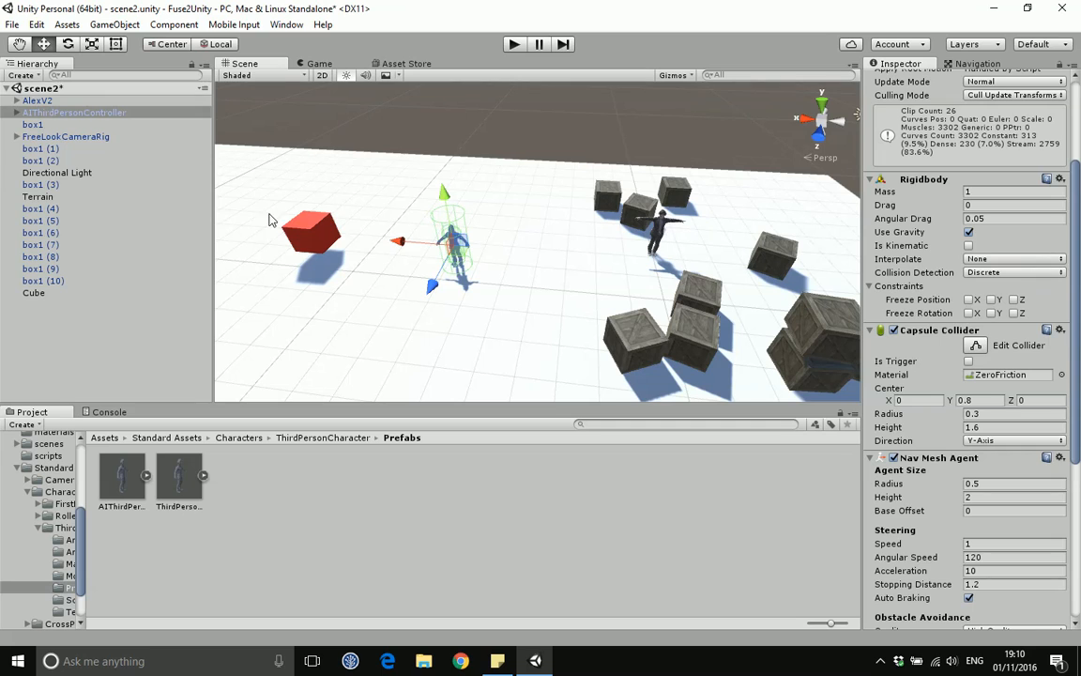
left_click(105, 437)
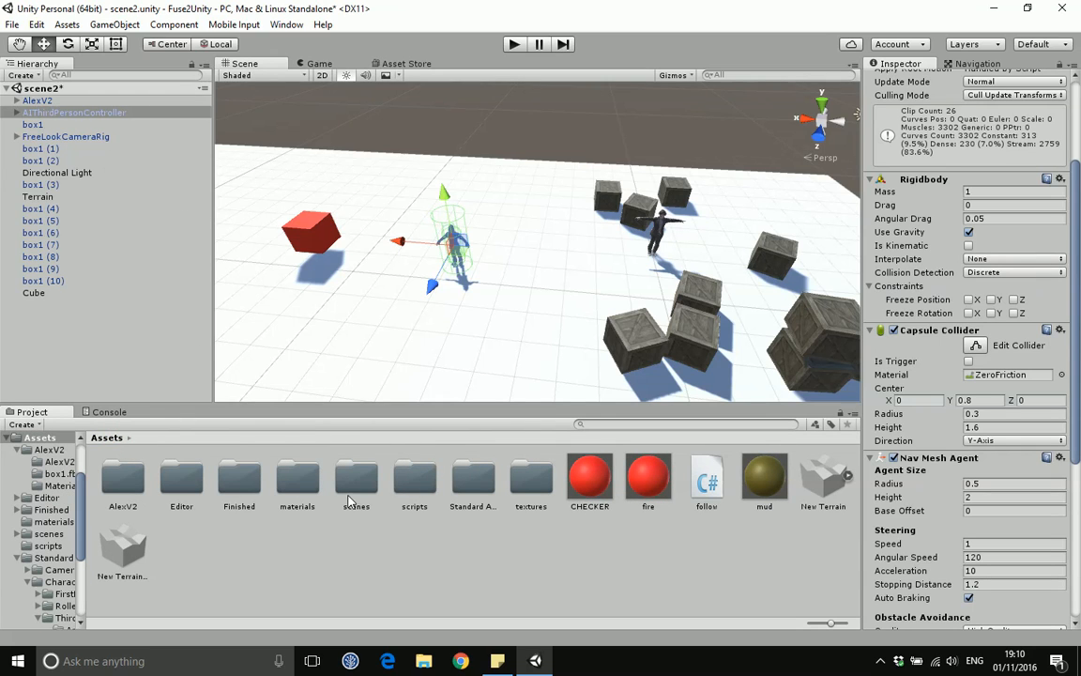
double_click(123, 481)
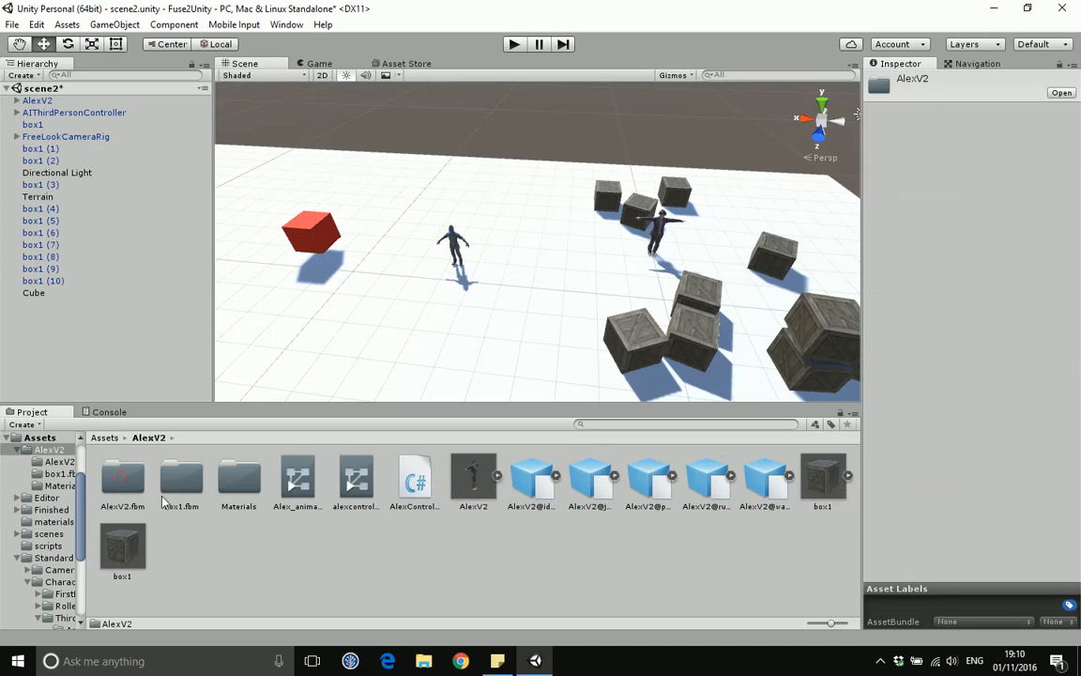
left_click_drag(473, 479, 362, 299)
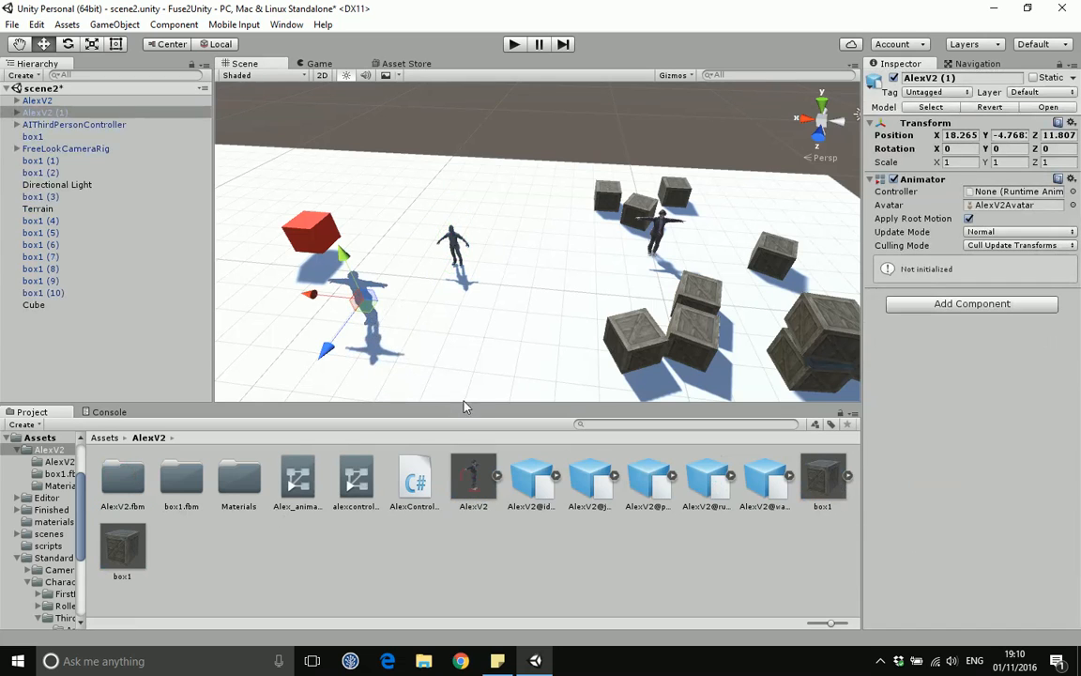
Step: Add the AICharacterControl script from Standard Assets > Characters > ThirdPersonCharacter > Scripts to the new AlexV2 (1) character
left_click(102, 437)
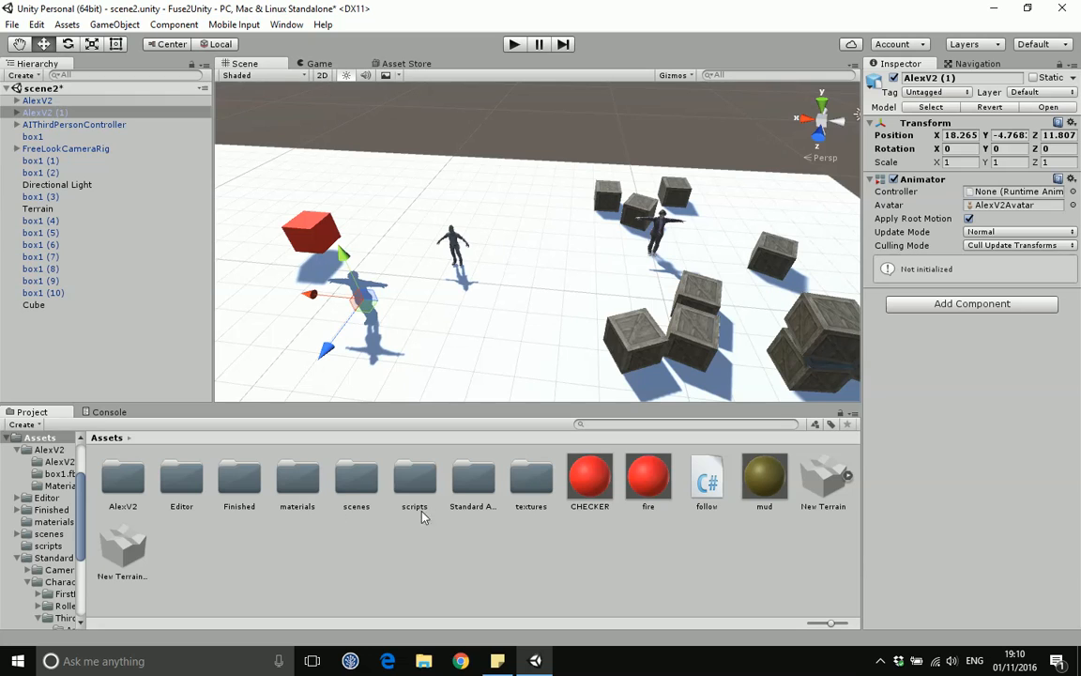
double_click(467, 481)
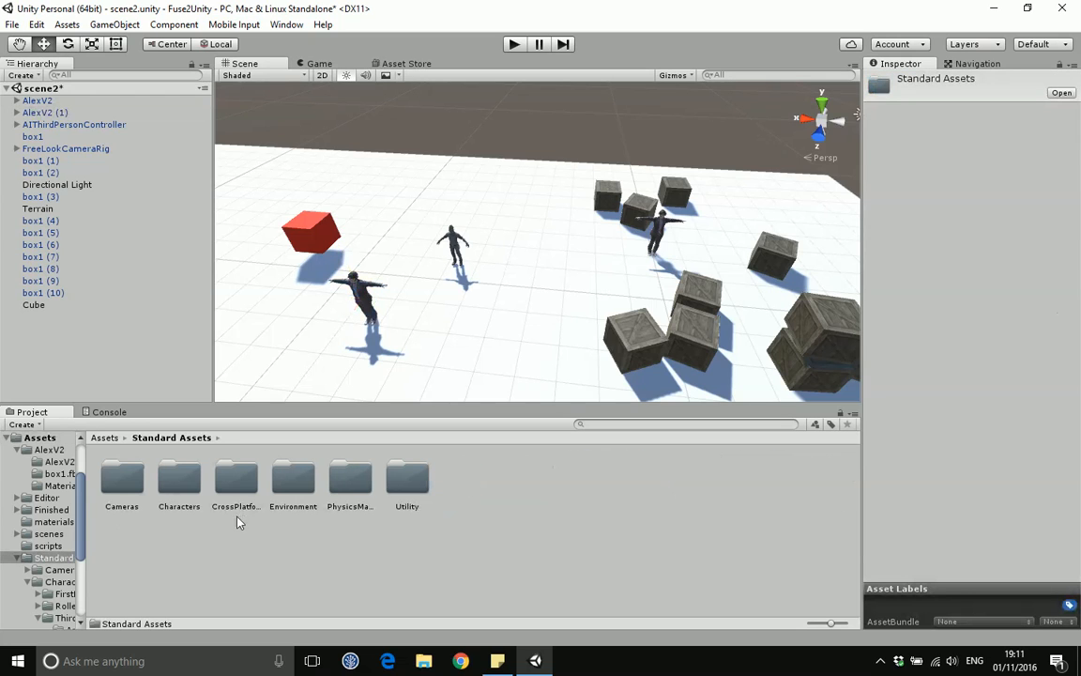
double_click(179, 479)
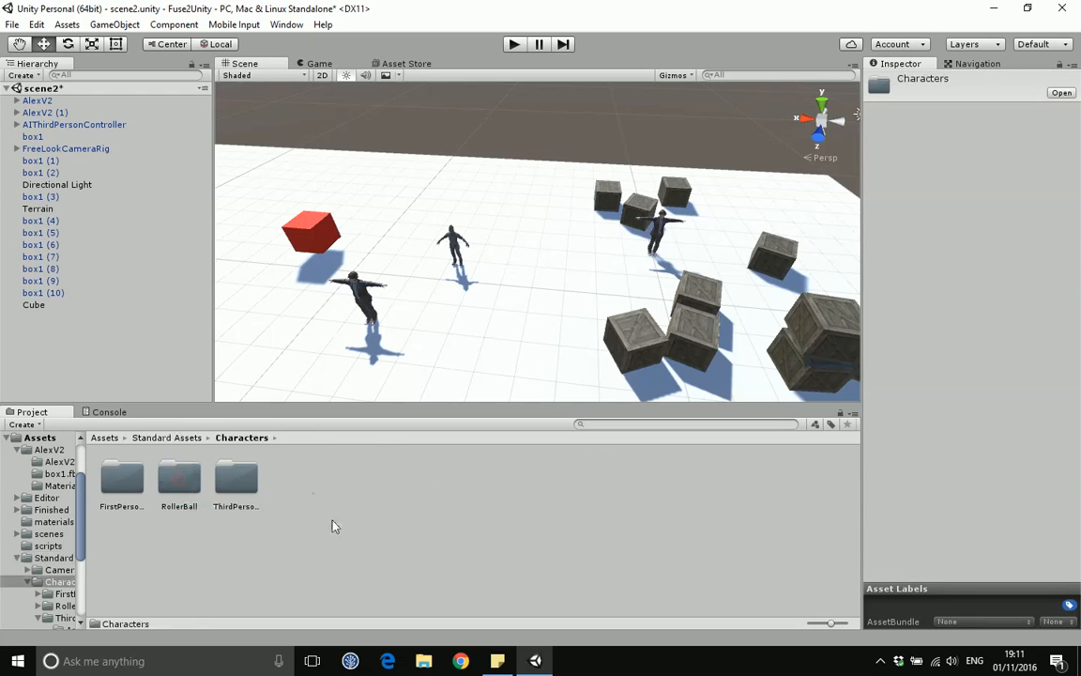
double_click(235, 478)
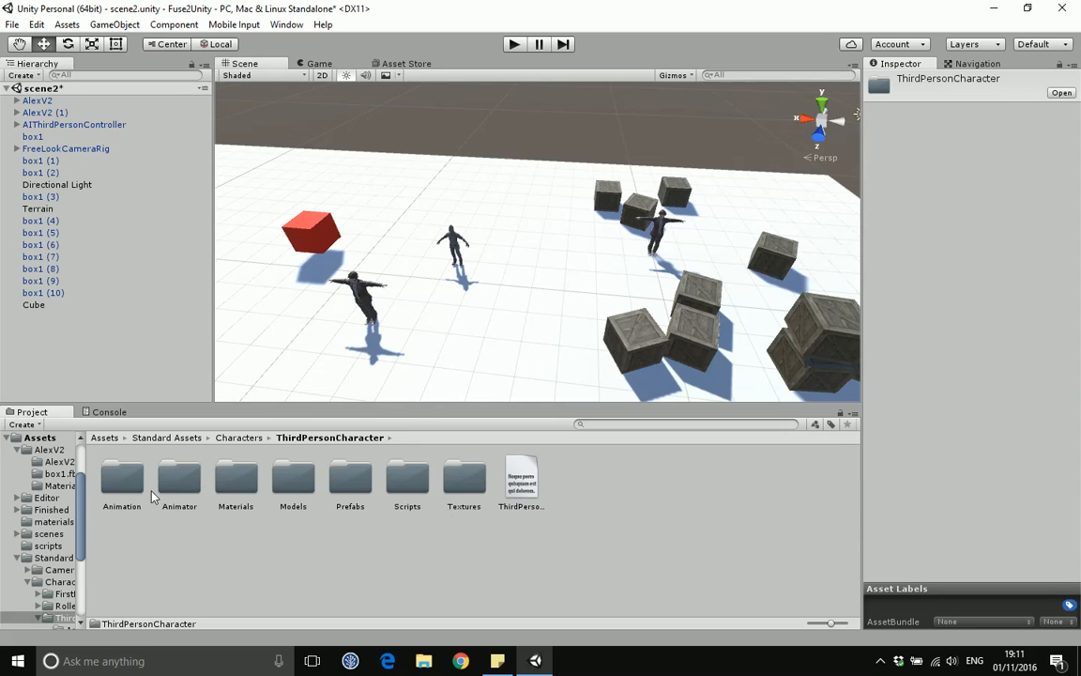
double_click(401, 485)
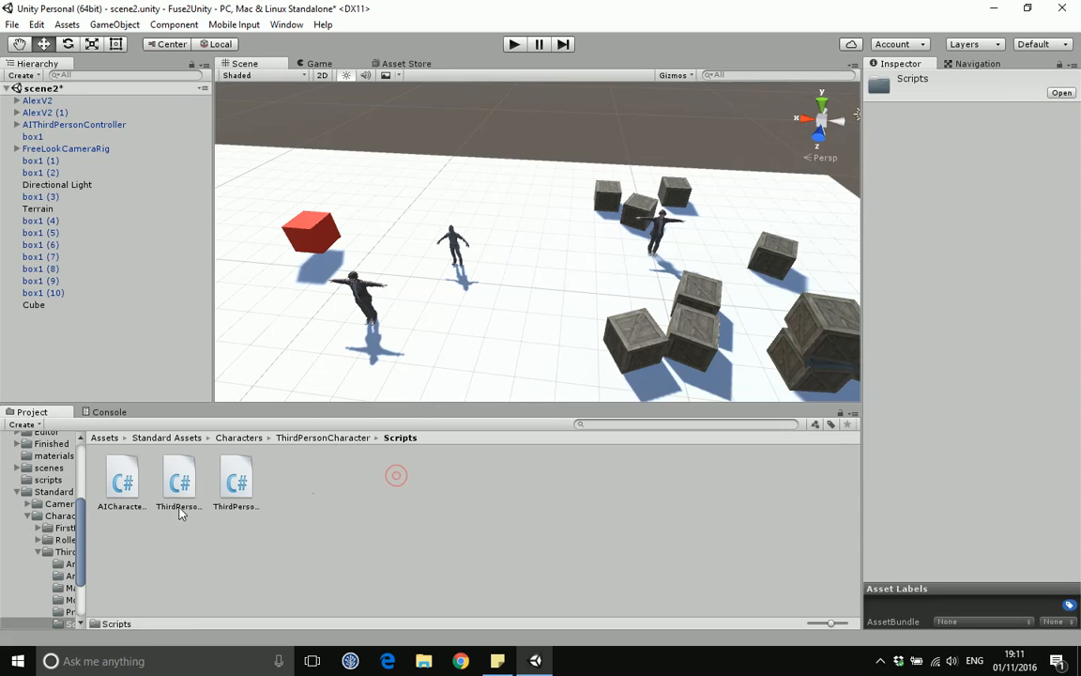
left_click(121, 482)
left_click_drag(121, 482, 357, 293)
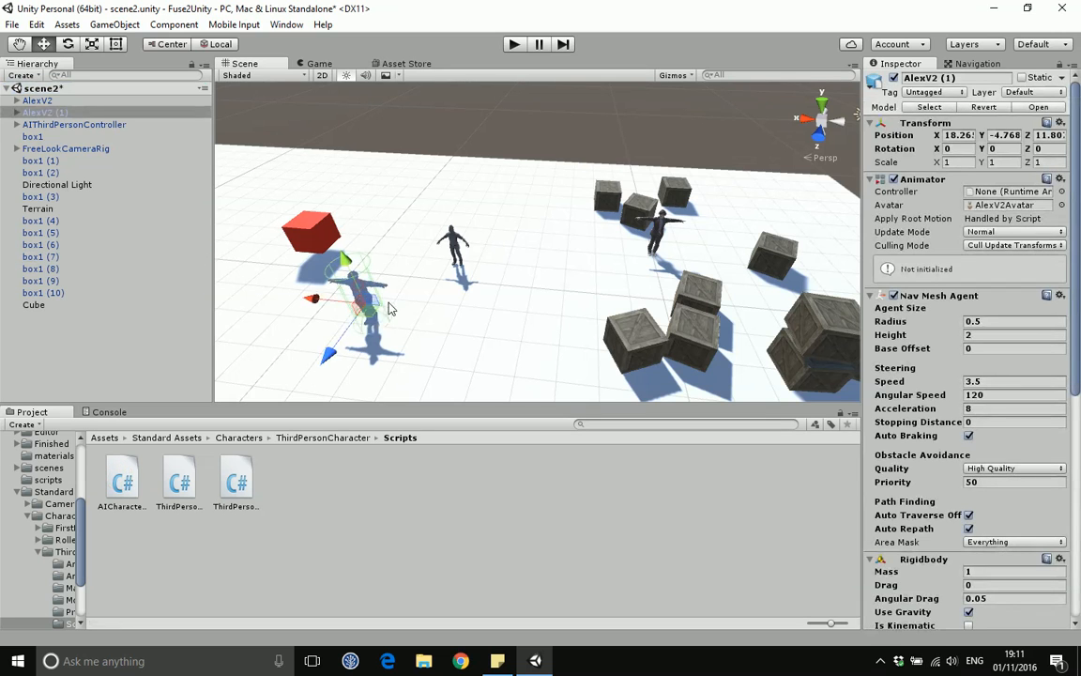
Step: Set AlexV2 (1)'s Third Person Character Ground Check Distance to 0.4
scroll(937, 392, "down", 5)
scroll(938, 403, "down", 4)
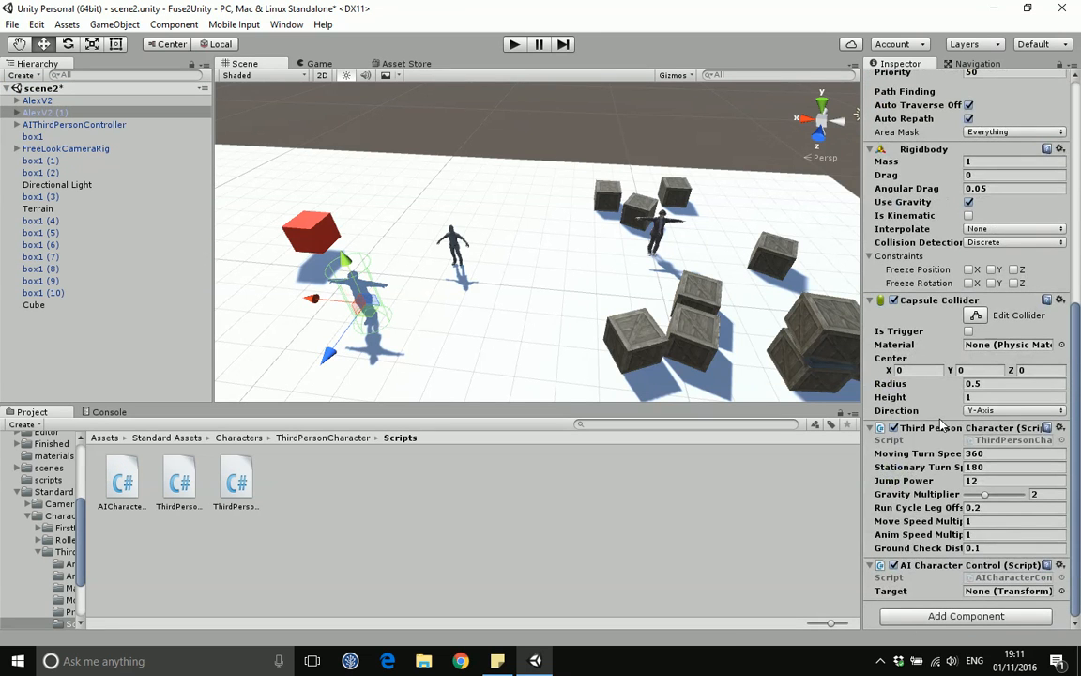
scroll(939, 422, "up", 5)
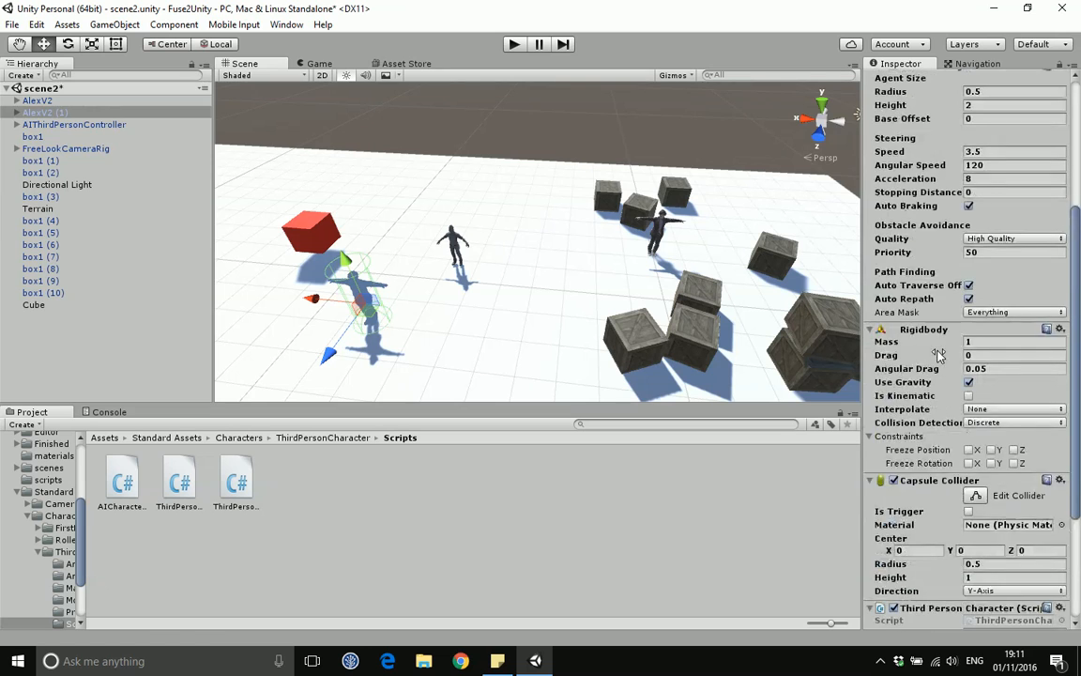
scroll(939, 357, "down", 3)
scroll(937, 355, "down", 2)
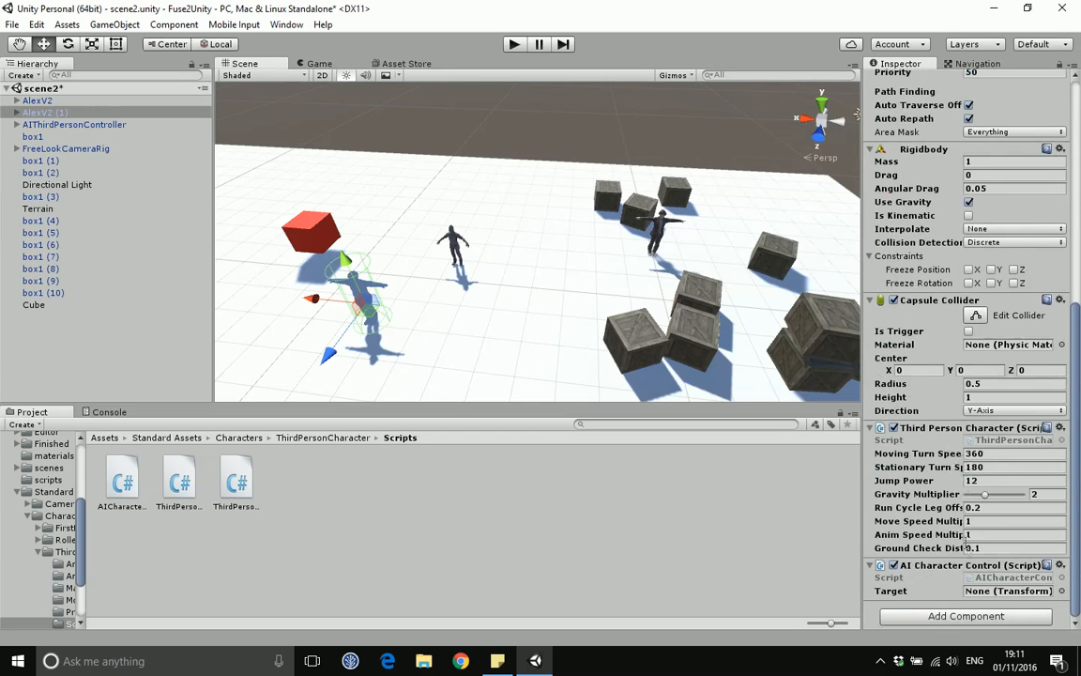
left_click(988, 548)
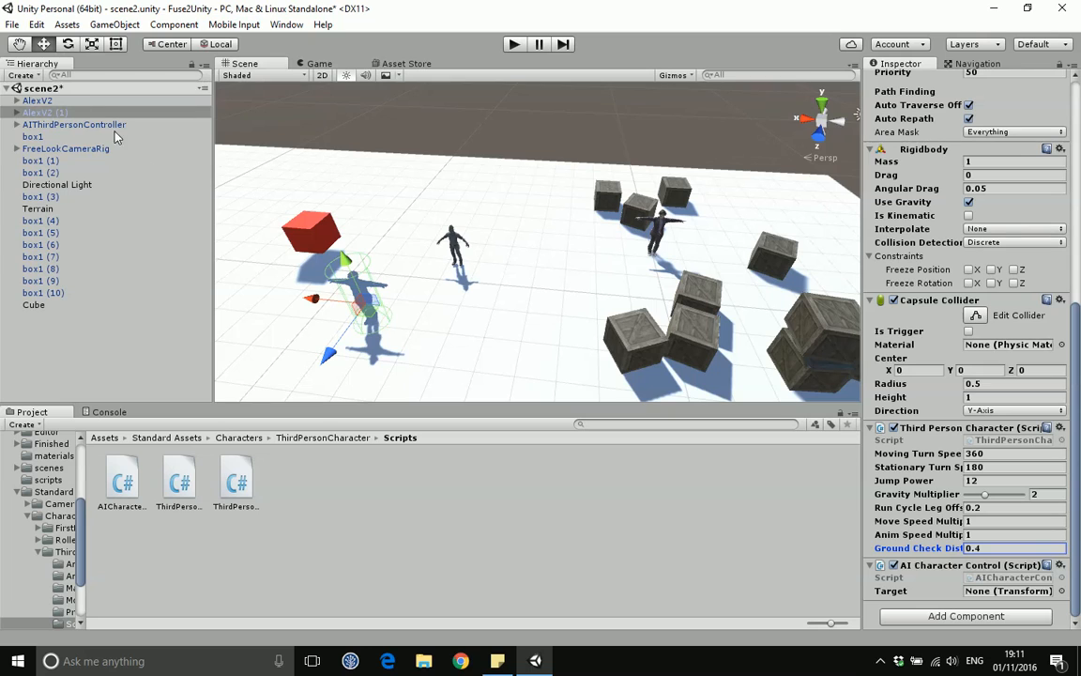
Step: Assign AlexV2 as the Target of AlexV2 (1)'s AI Character Control script
left_click_drag(35, 101, 994, 588)
left_click_drag(43, 109, 997, 592)
Step: Play-test the scene, walking and jumping with AlexV2 while both AI characters follow
left_click(515, 44)
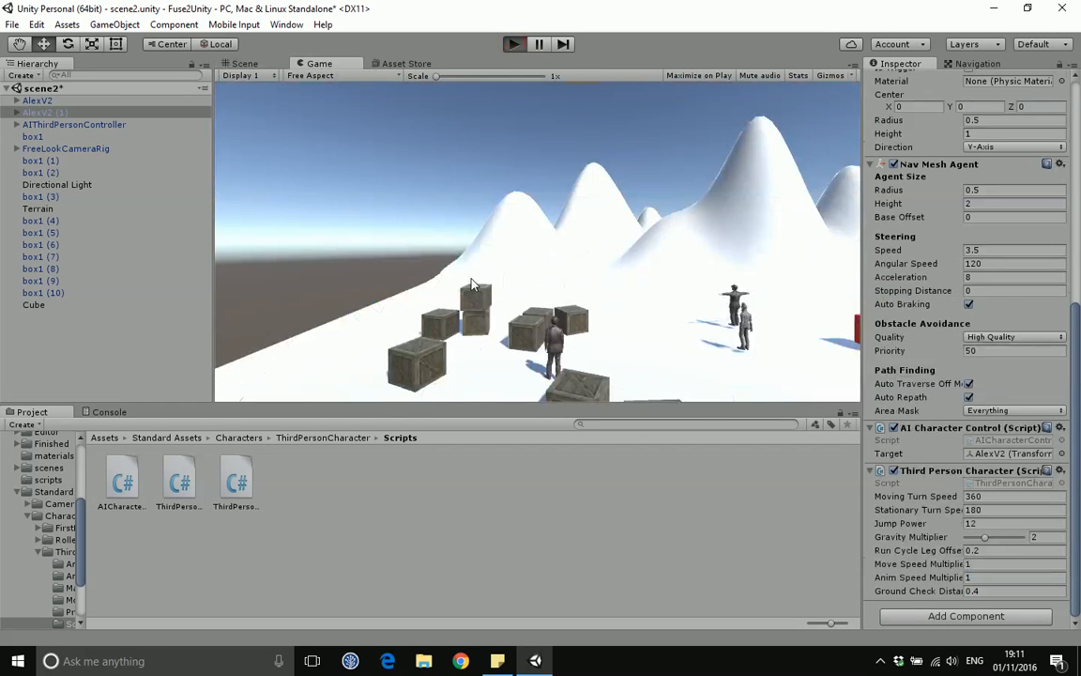
key("w")
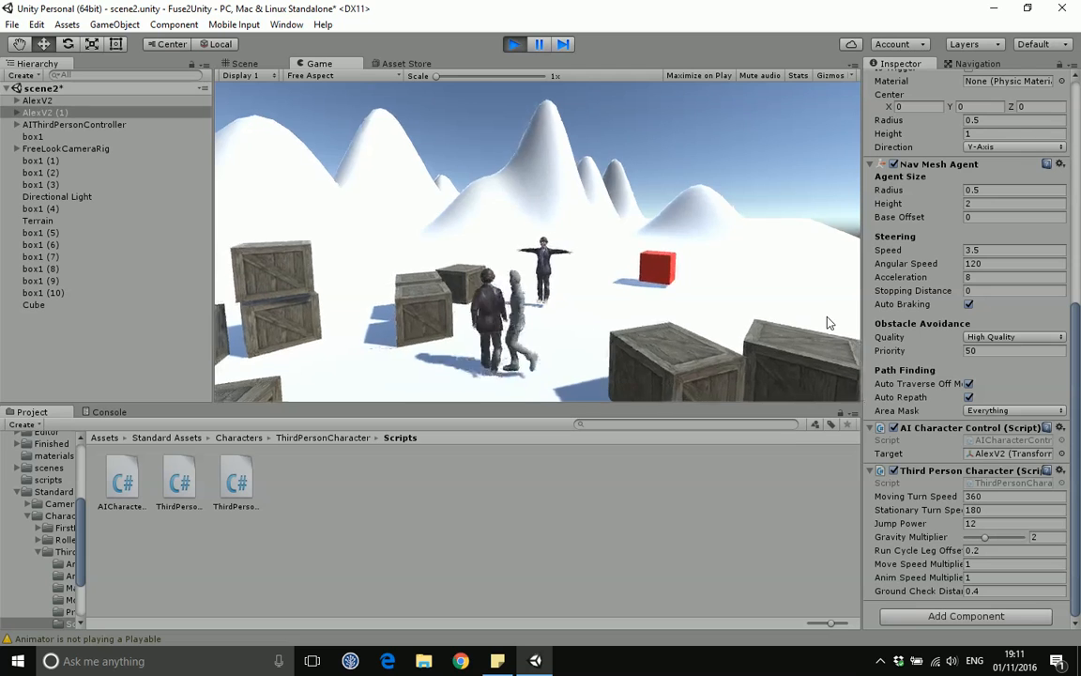
key("space")
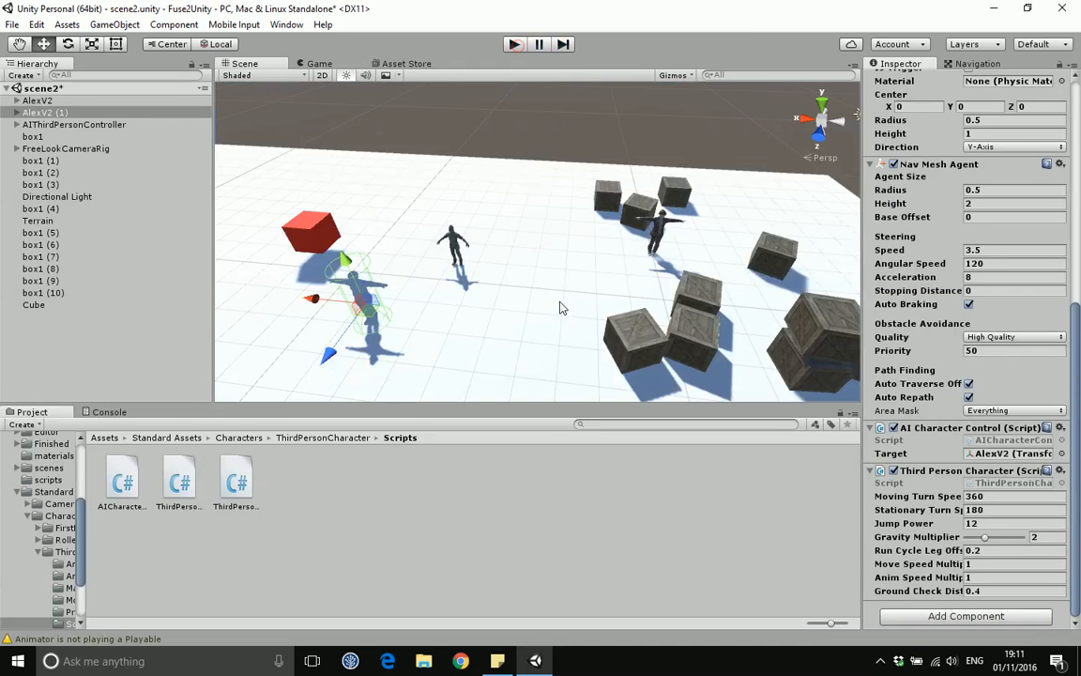
left_click(514, 44)
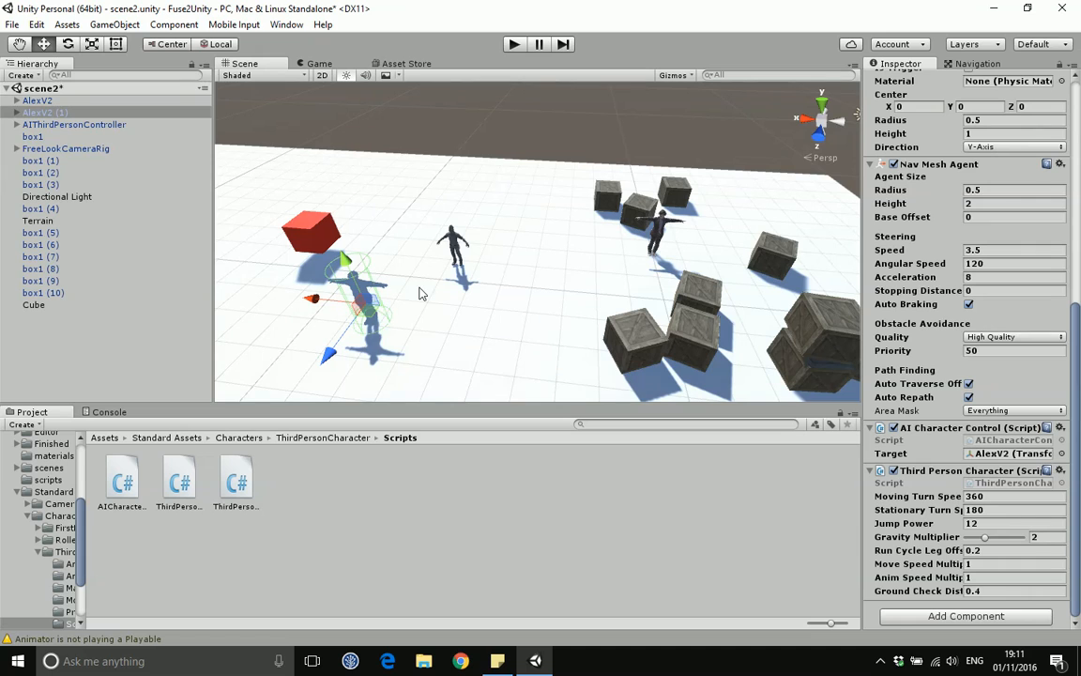
Step: Play-test the scene once more, then stop play mode
left_click(653, 226)
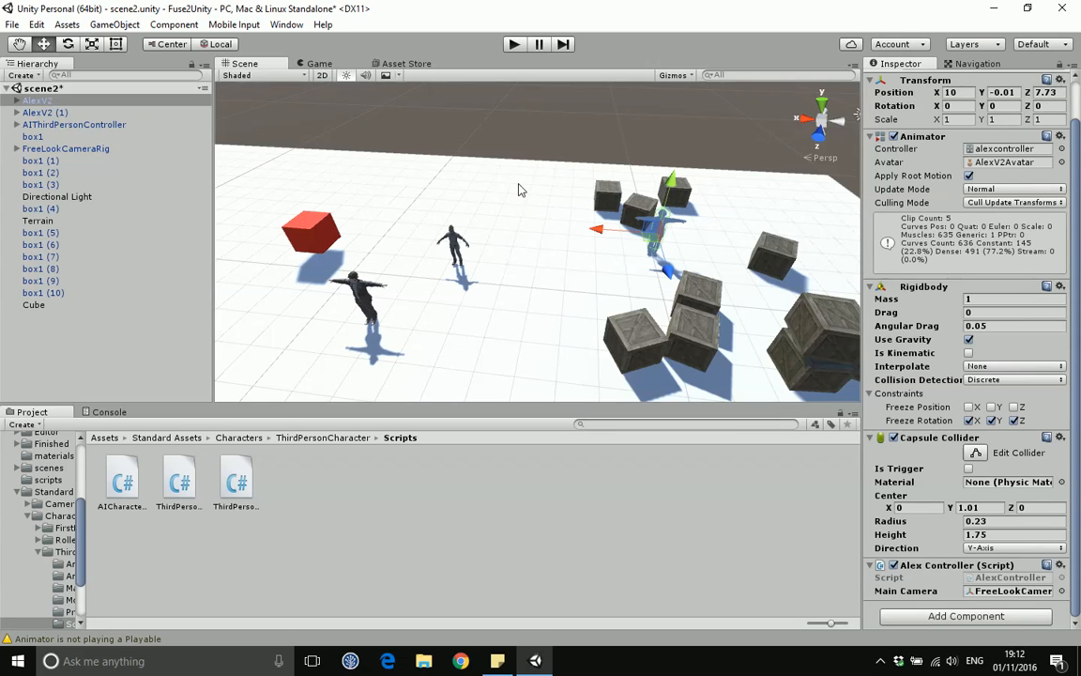
left_click(515, 44)
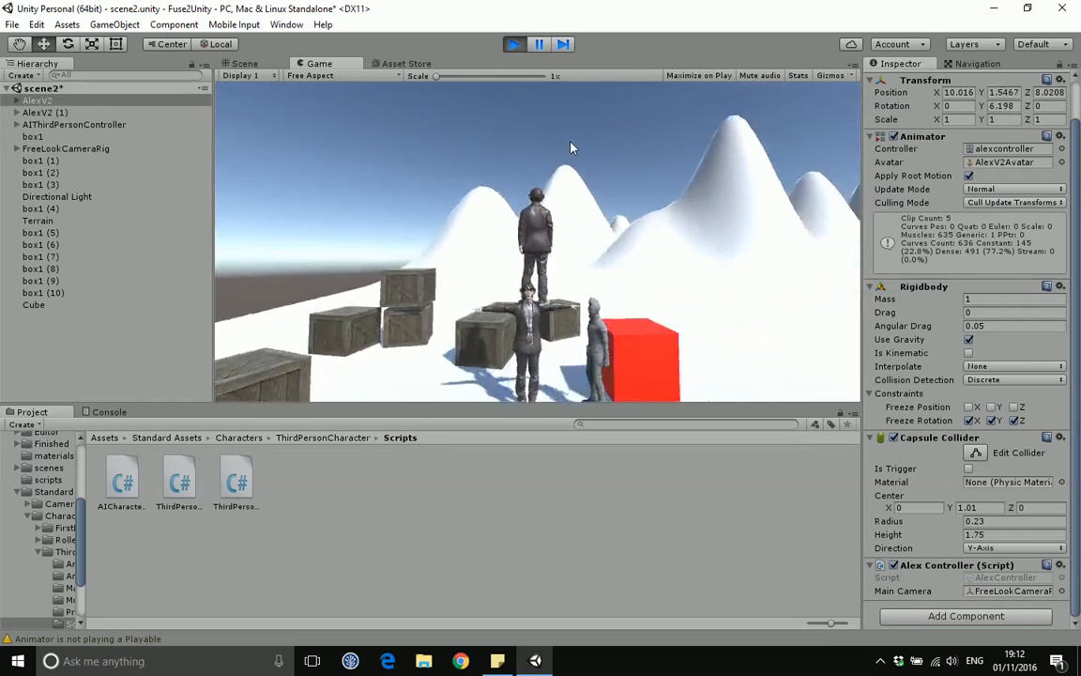
left_click(525, 43)
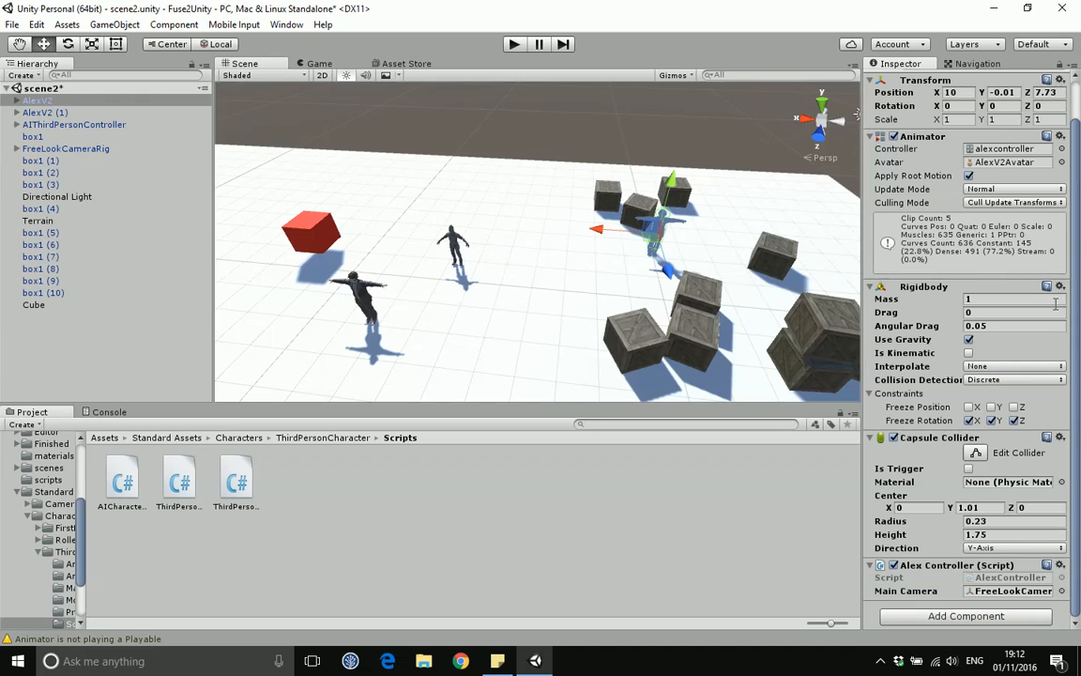
Step: Assign ThirdPersonAnimatorController from Standard Assets > Characters > ThirdPersonCharacter > Animator as AlexV2 (1)'s Animator Controller
scroll(1076, 241, "up", 2)
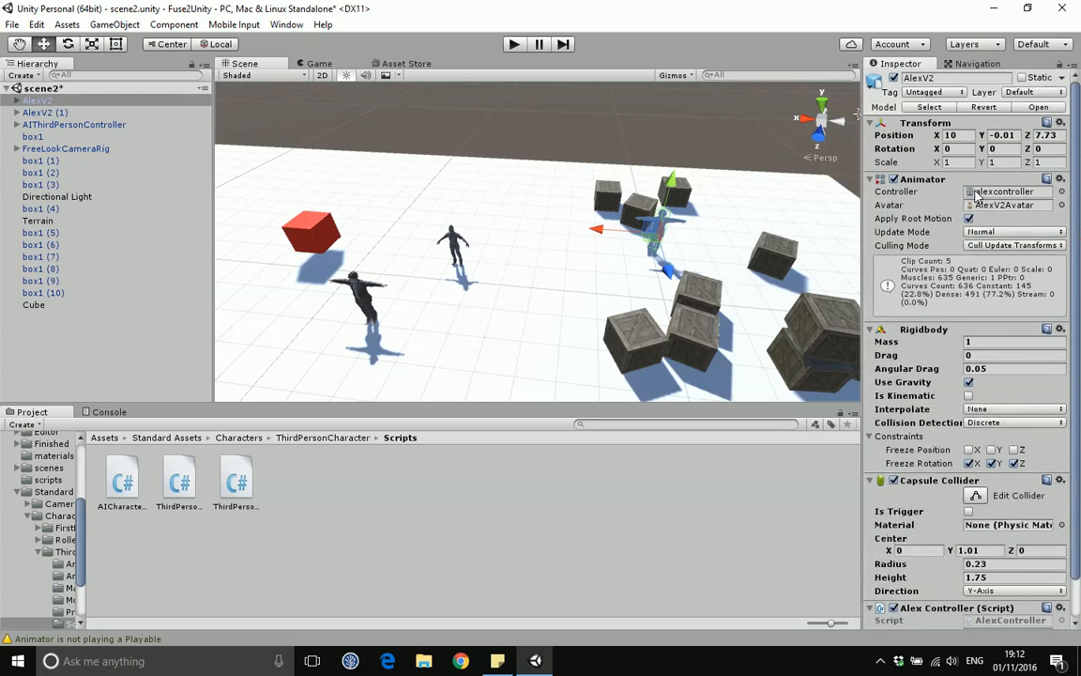
left_click(322, 260)
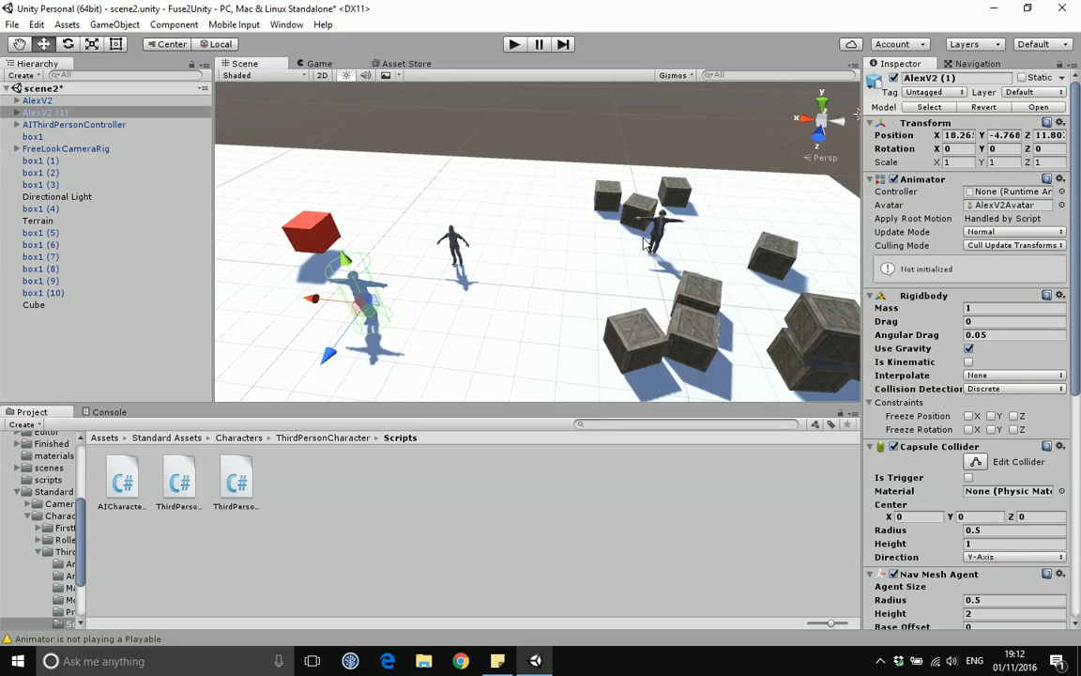
left_click(104, 438)
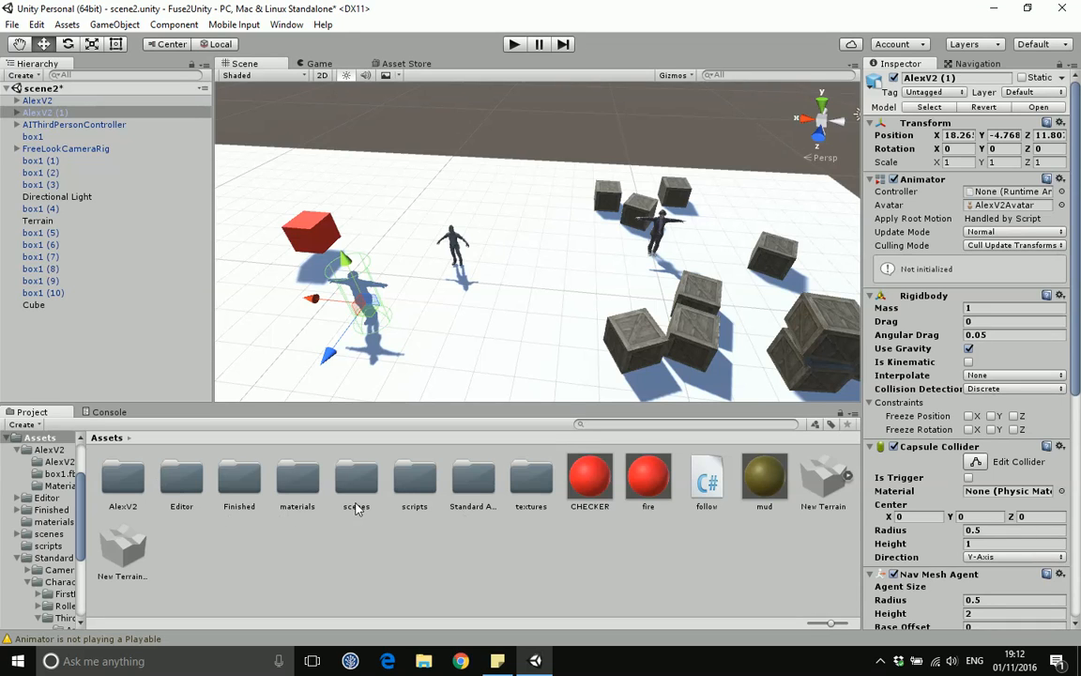
double_click(471, 478)
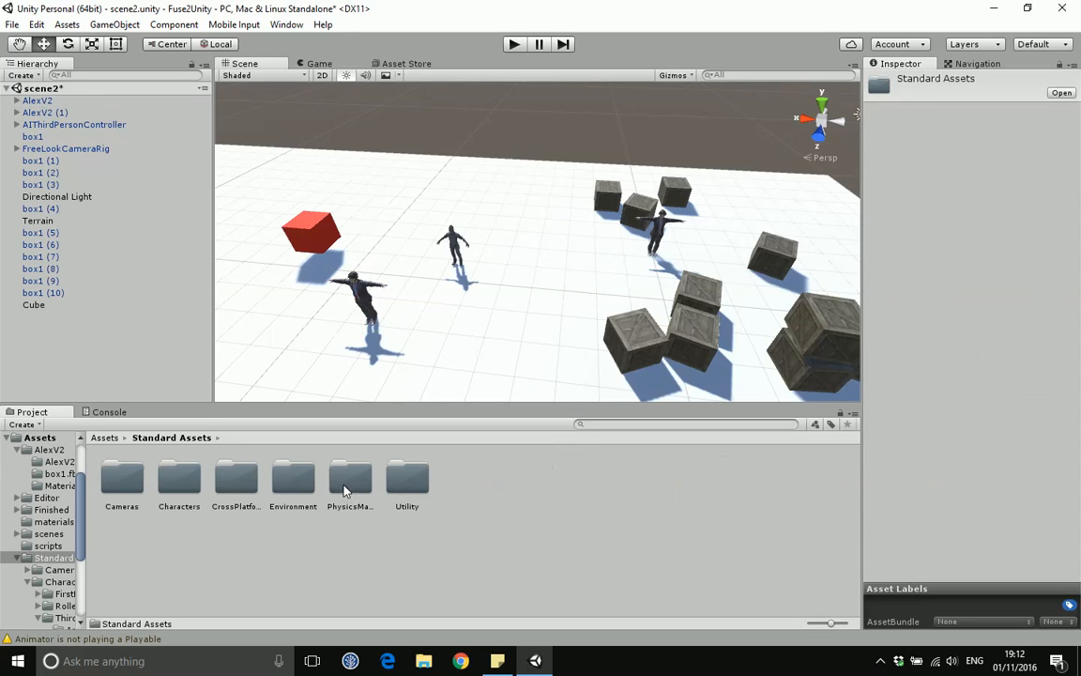
double_click(178, 479)
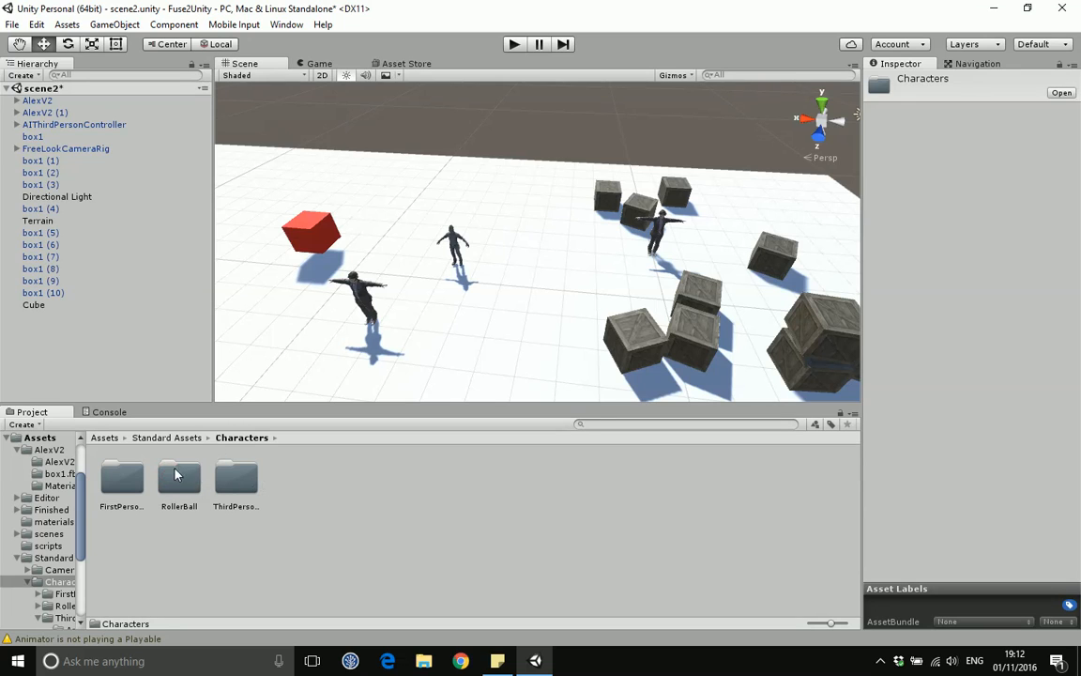
double_click(235, 479)
double_click(176, 484)
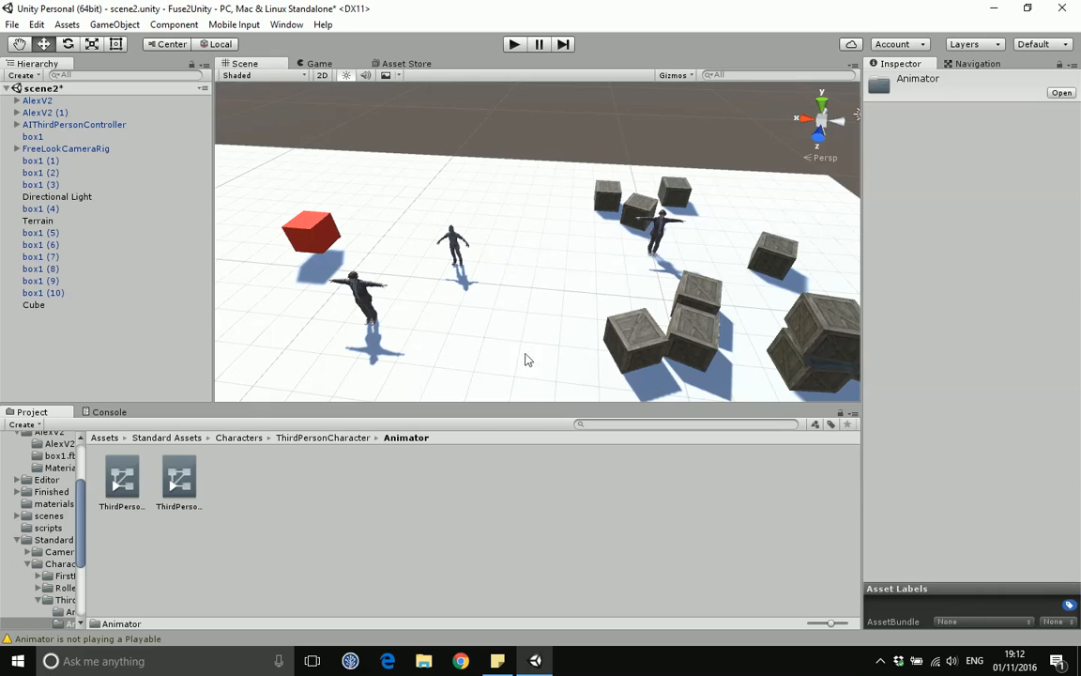
left_click(364, 299)
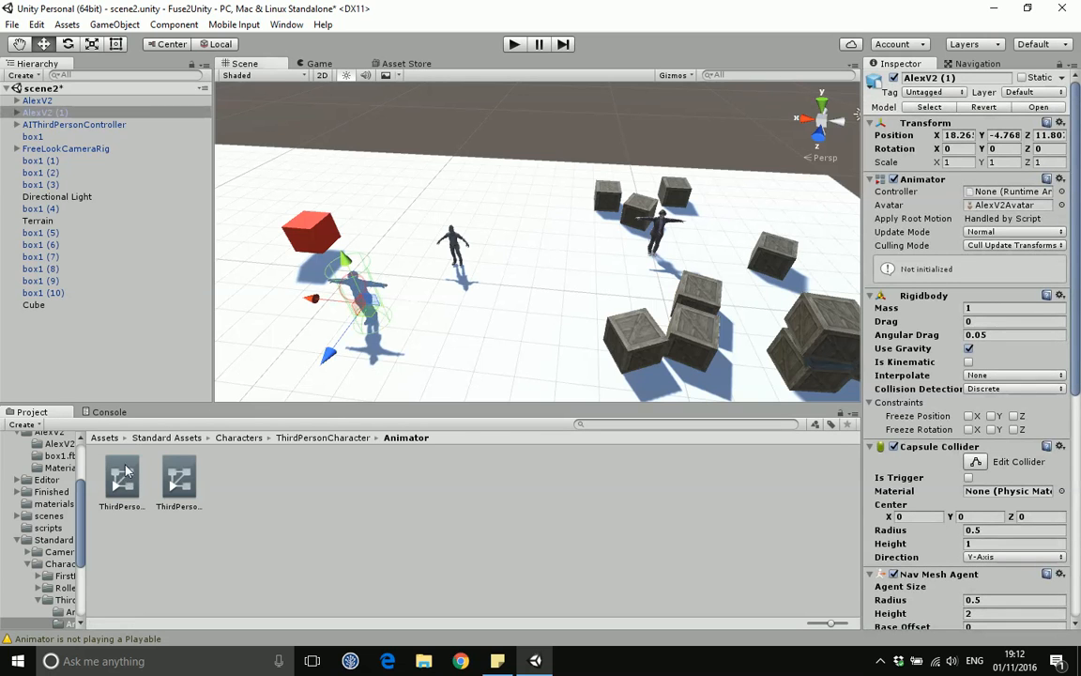
left_click_drag(604, 369, 897, 184)
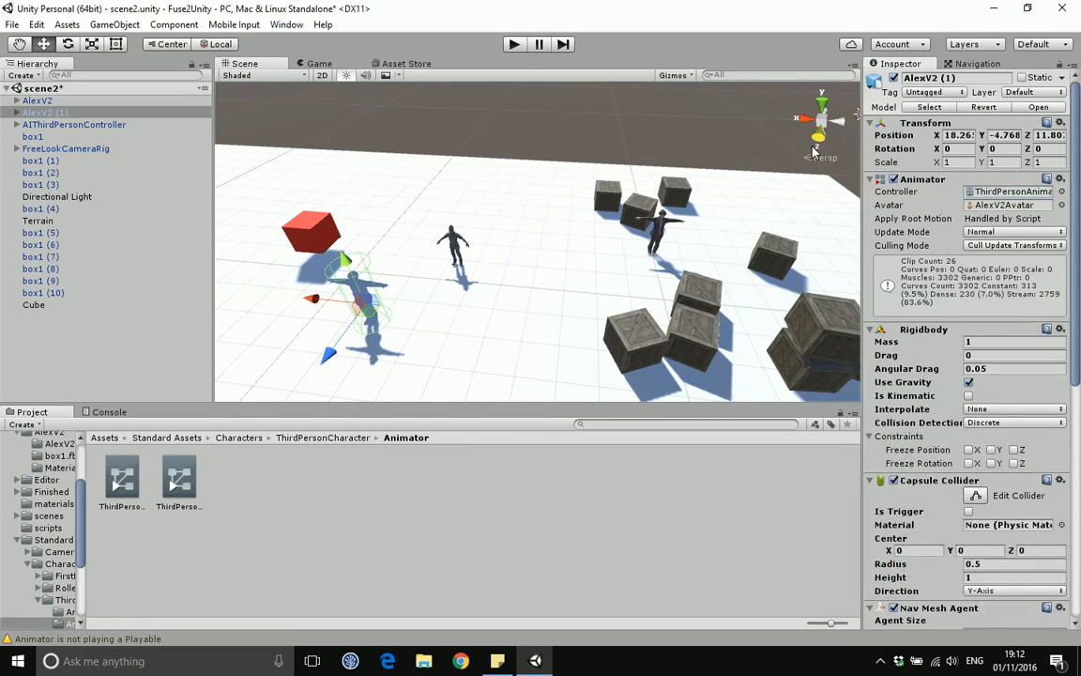
Step: Play-test the scene again to check AlexV2 (1) animating with its new controller
left_click(514, 45)
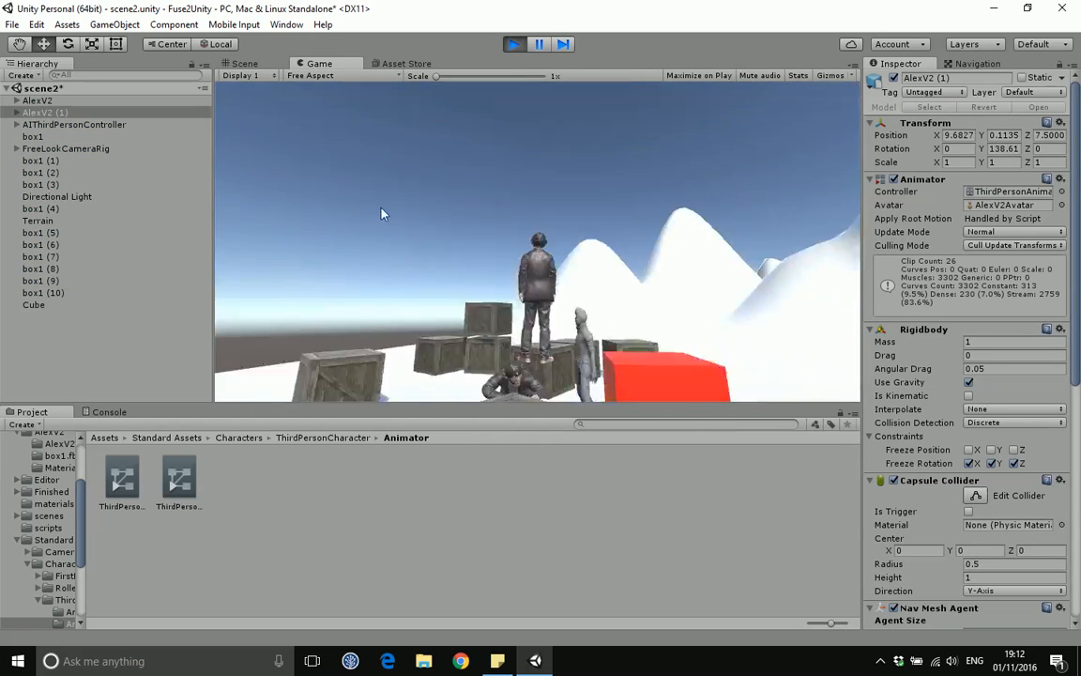
left_click(514, 44)
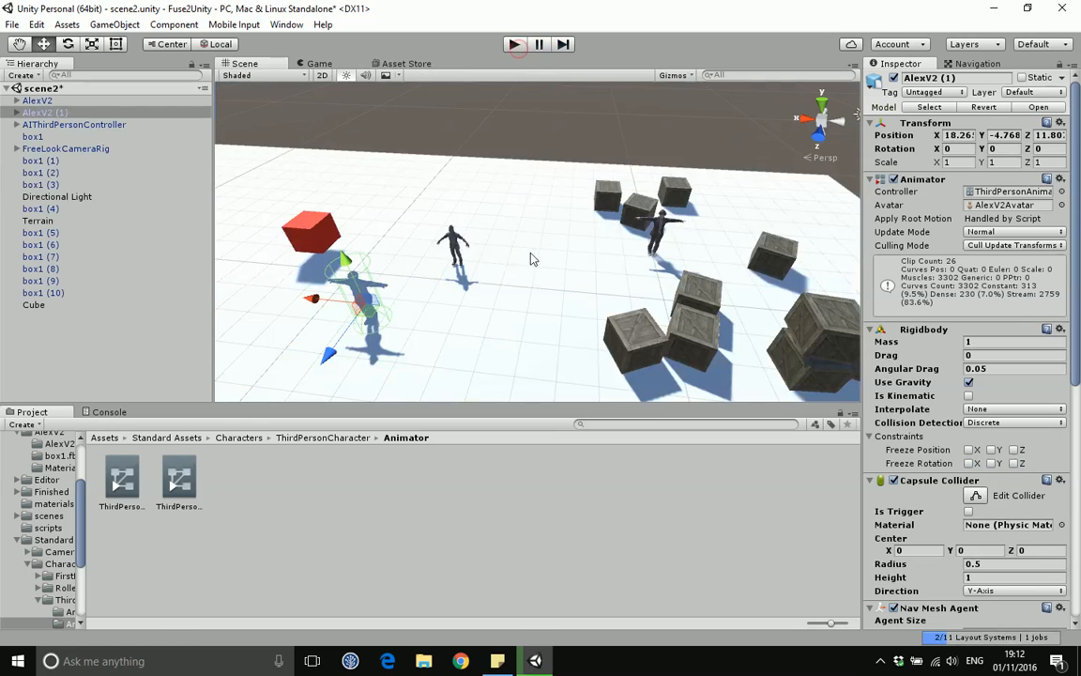
left_click(657, 221)
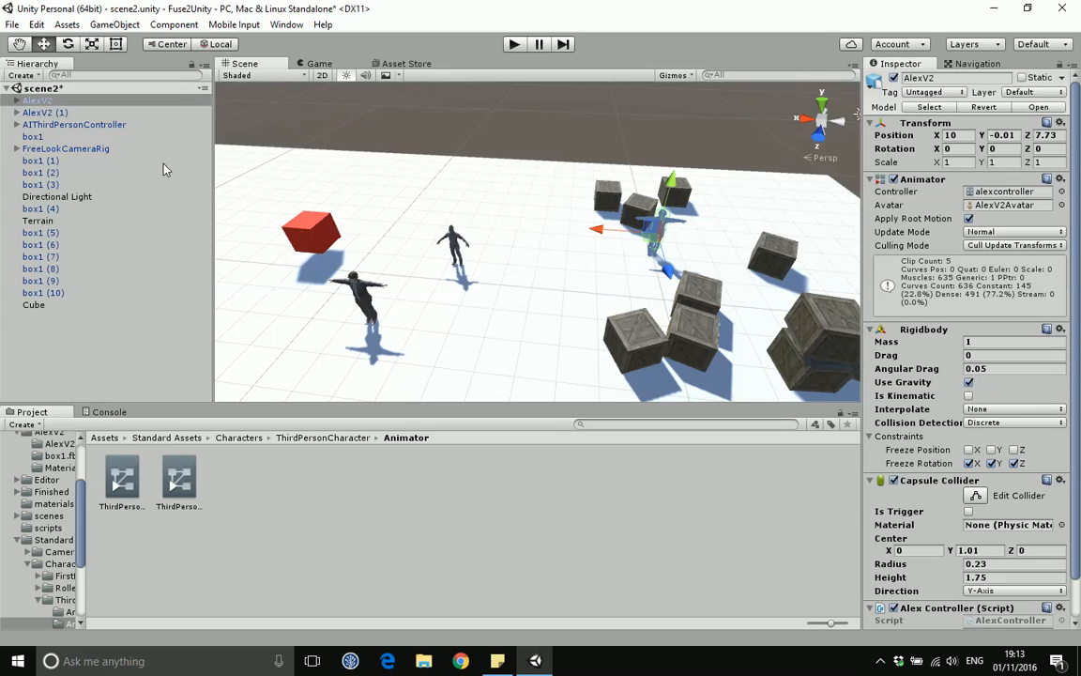
left_click(12, 25)
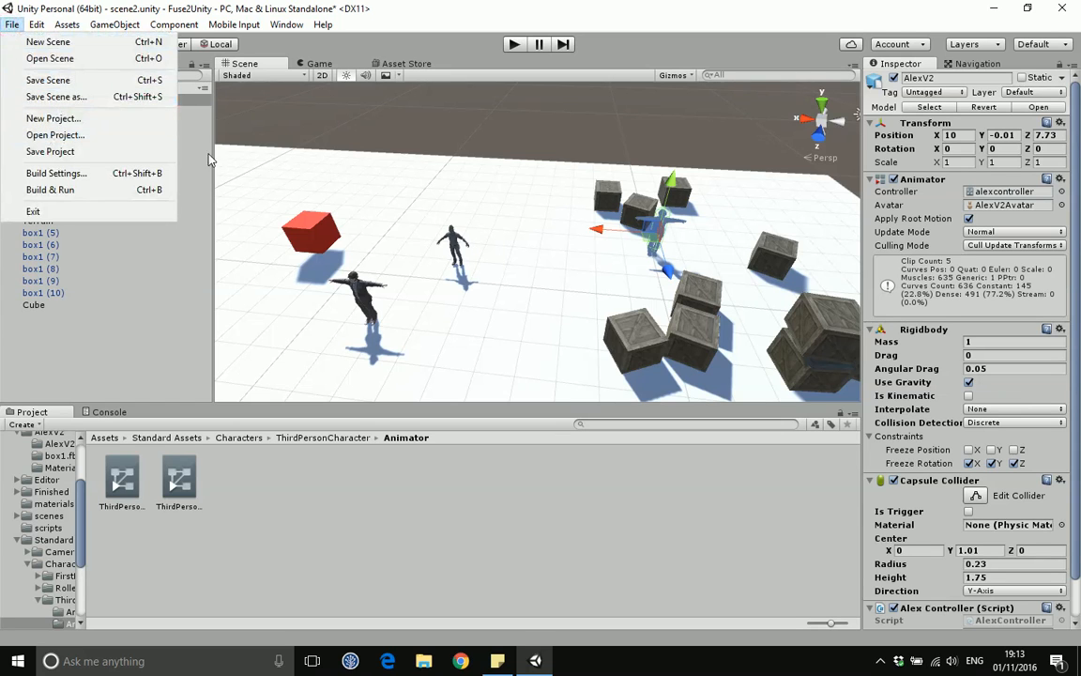
left_click(397, 197)
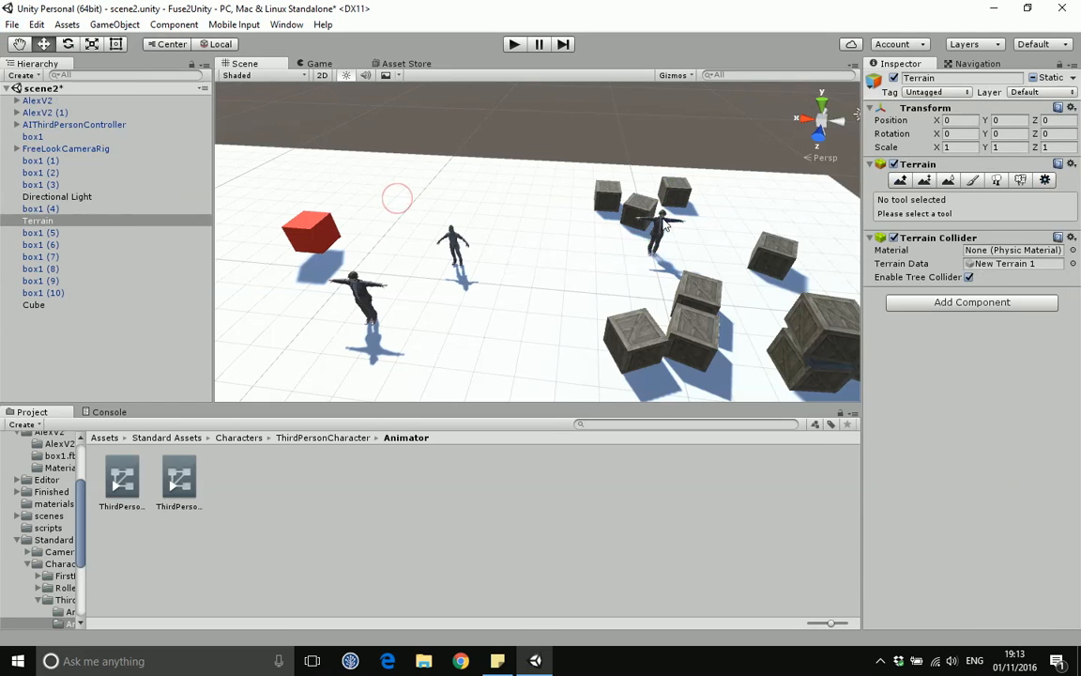
left_click(666, 226)
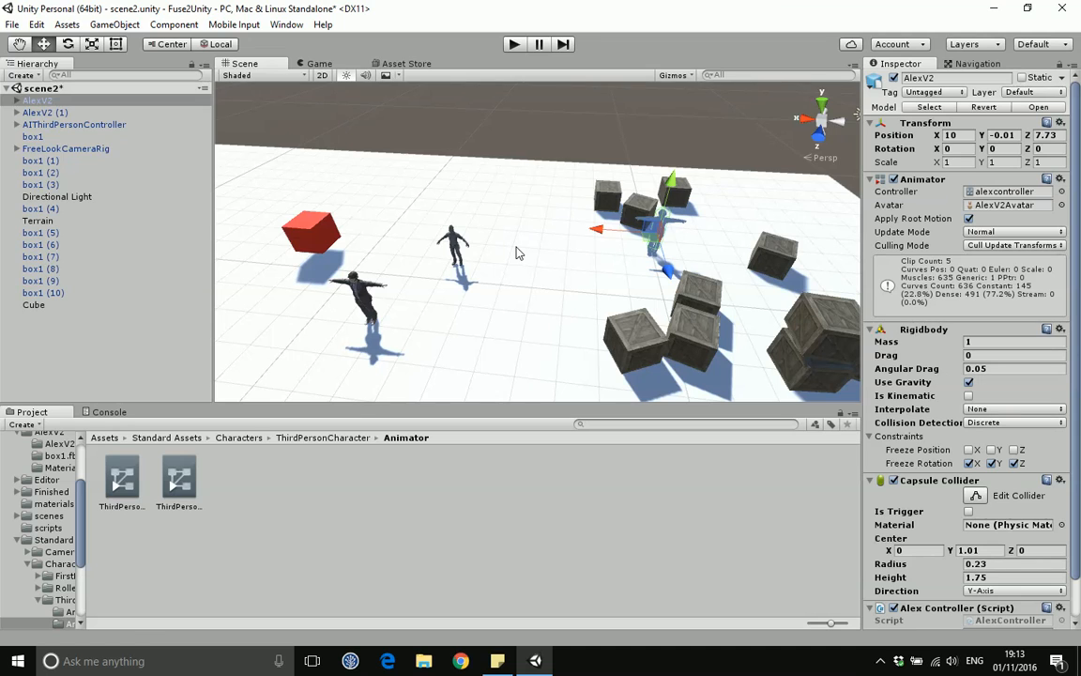
Step: Select all the crates and mark them Navigation Static with the Navigation Area set to Not Walkable
left_click(981, 63)
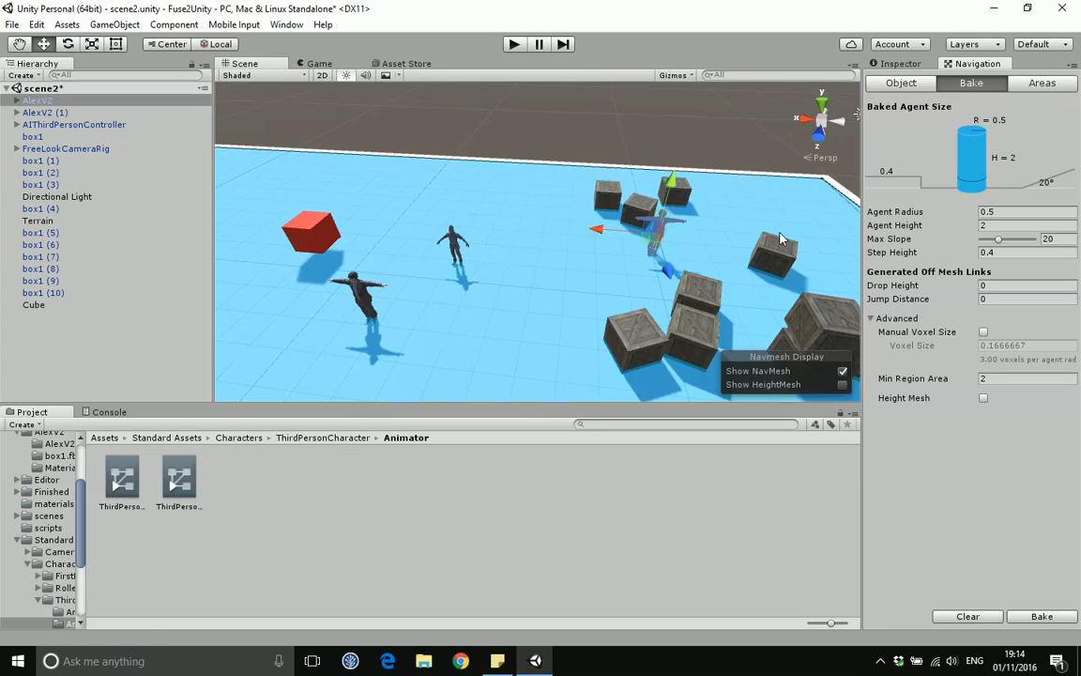
scroll(535, 226, "down", 5)
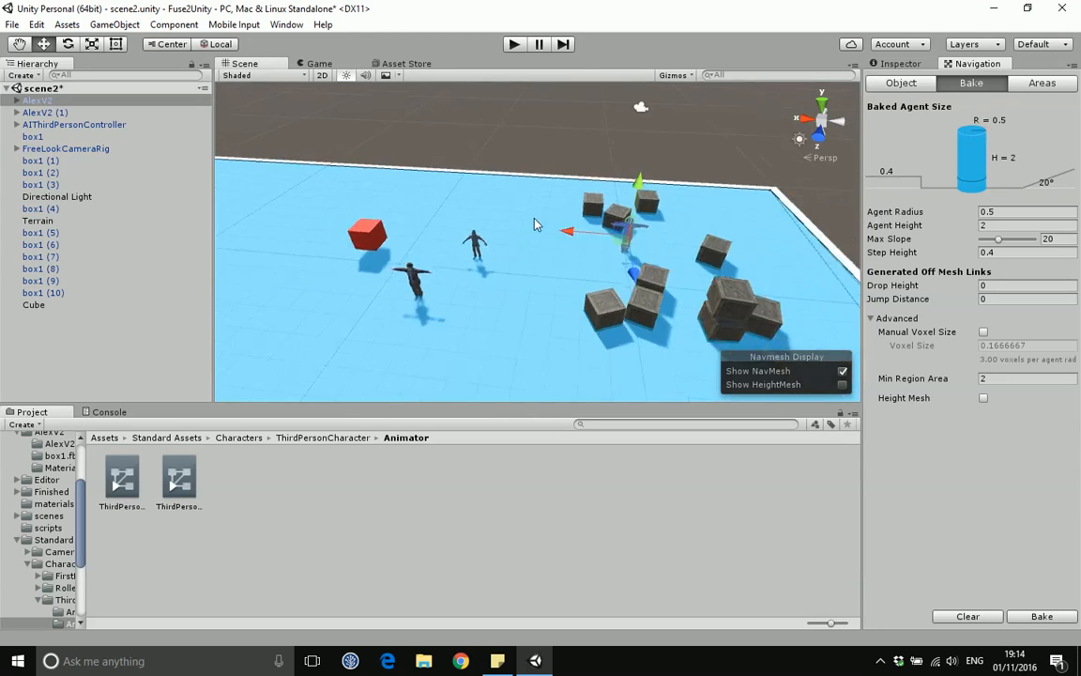
scroll(534, 226, "down", 3)
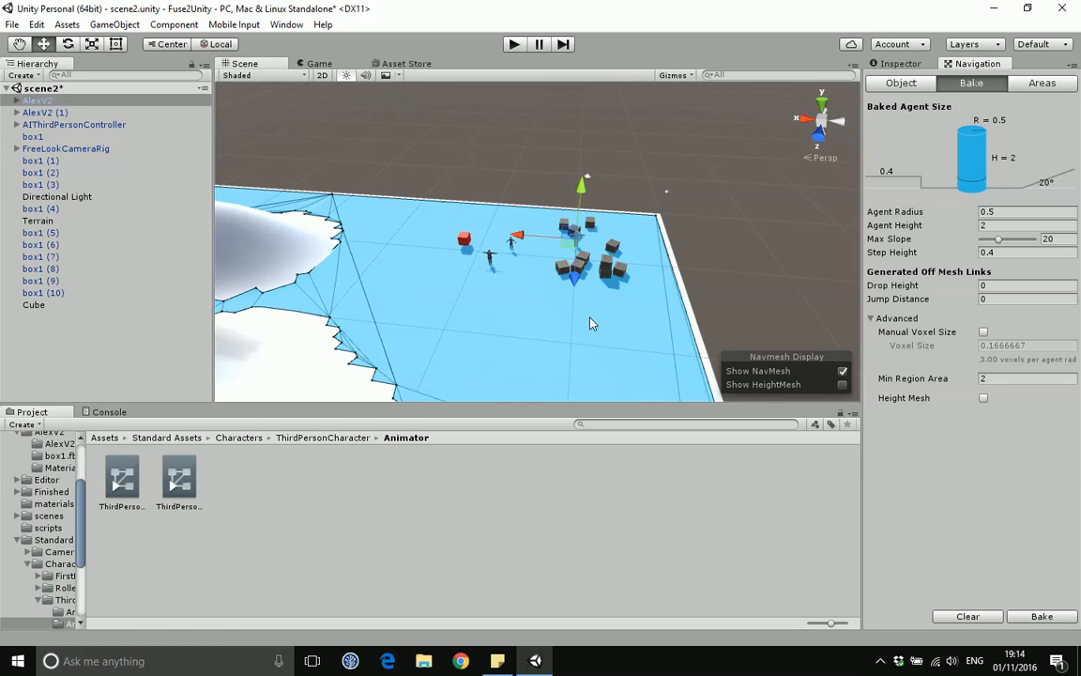
scroll(590, 320, "up", 6)
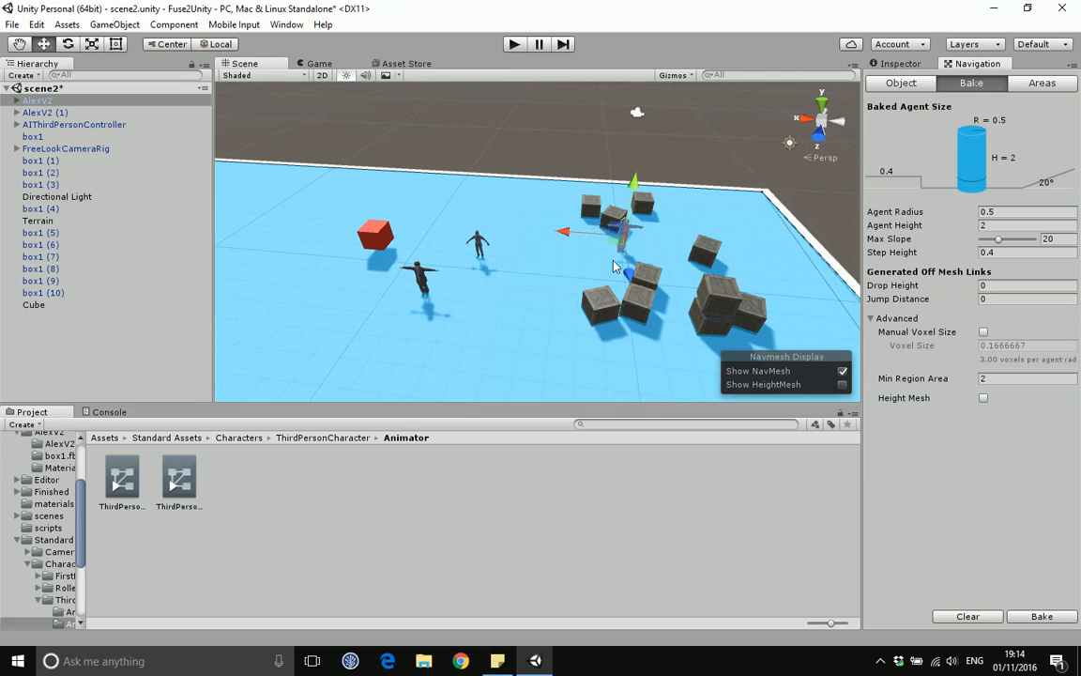
left_click(591, 208)
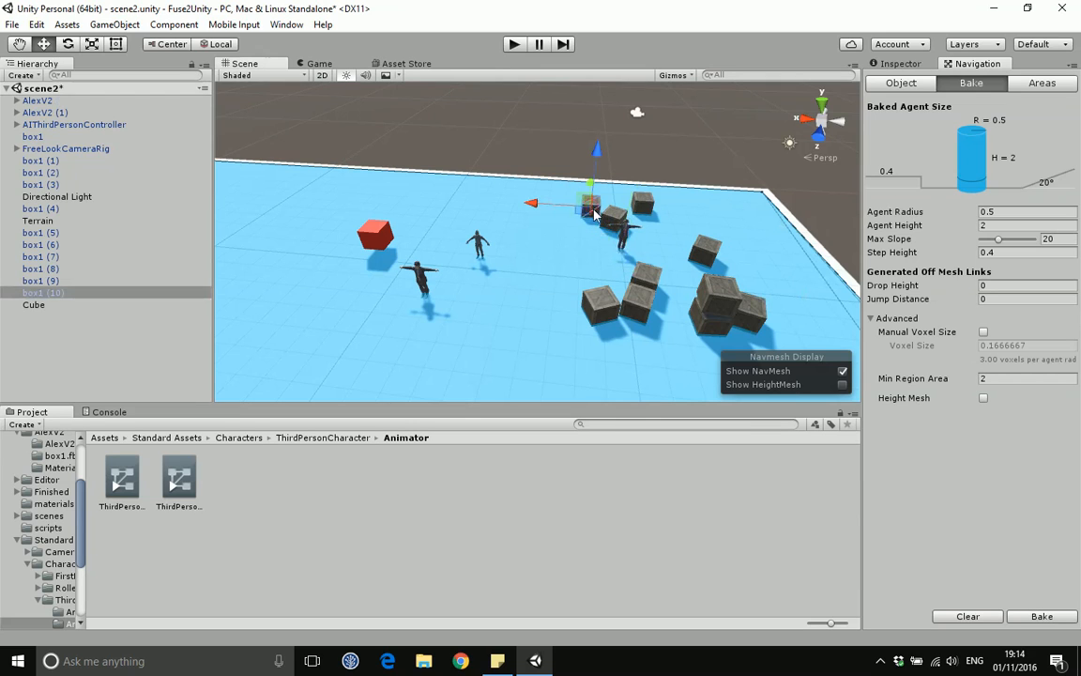
left_click(633, 211, "shift")
left_click(644, 206, "shift")
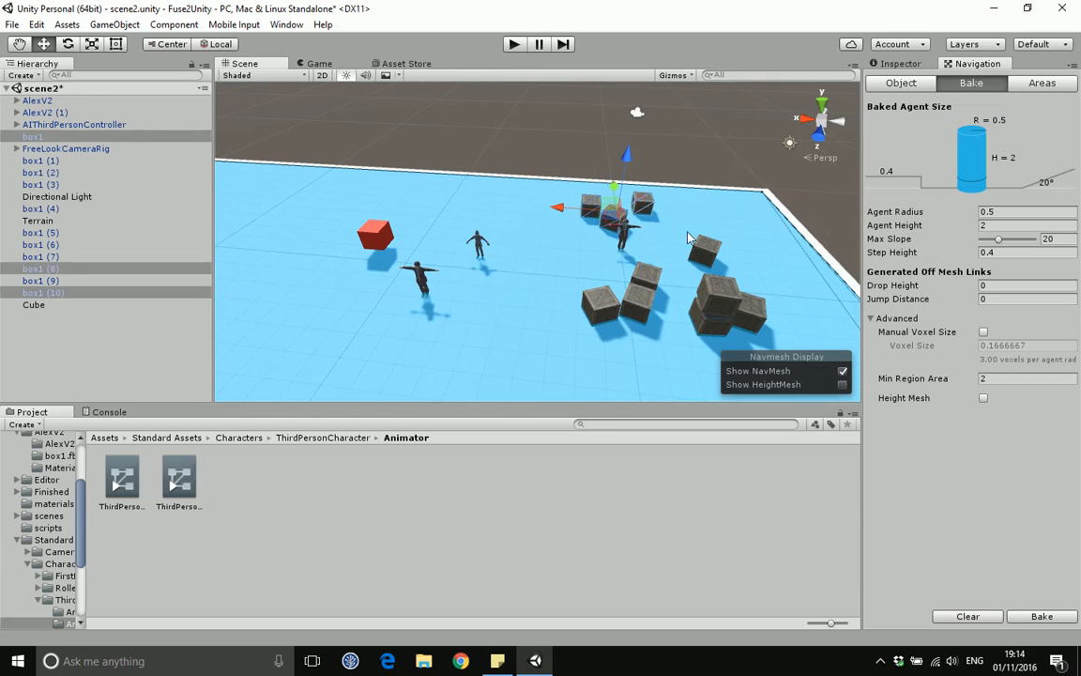
left_click(709, 254, "shift")
left_click(720, 298, "shift")
left_click(718, 324, "shift")
left_click(756, 312, "shift")
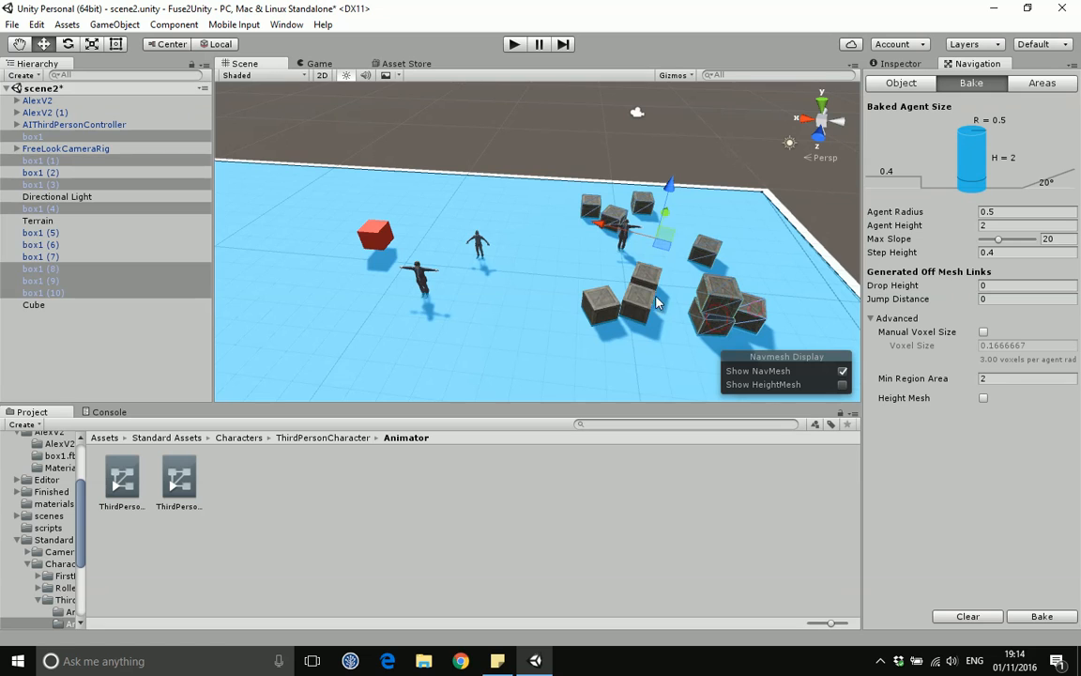
left_click(649, 280, "shift")
left_click(640, 305, "shift")
left_click(606, 307, "shift")
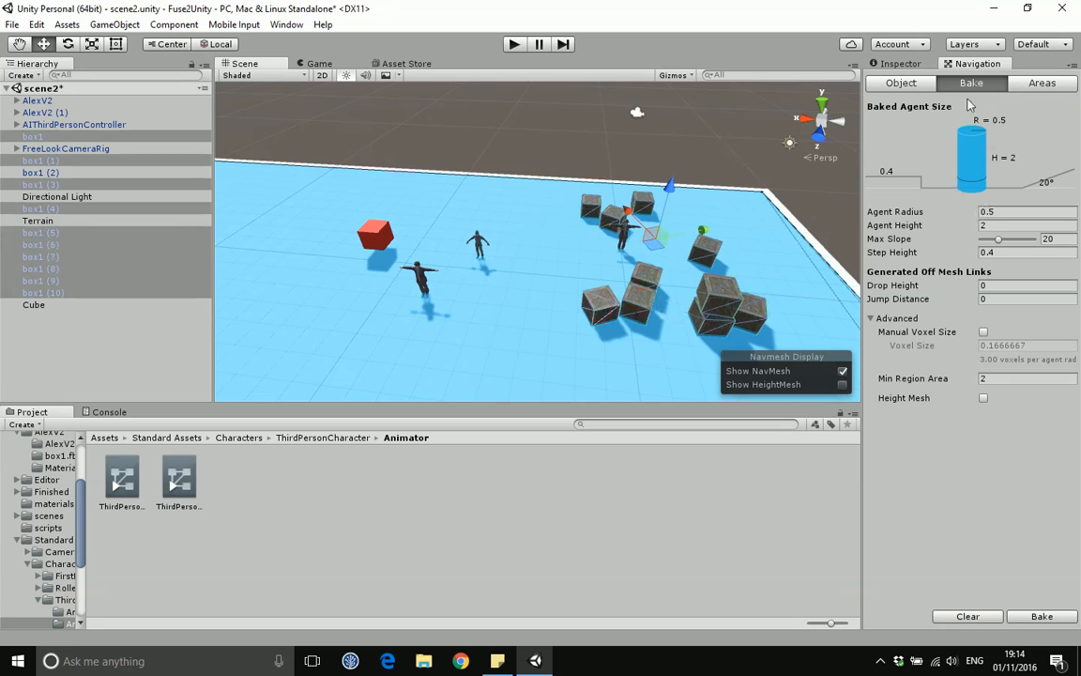
left_click(899, 84)
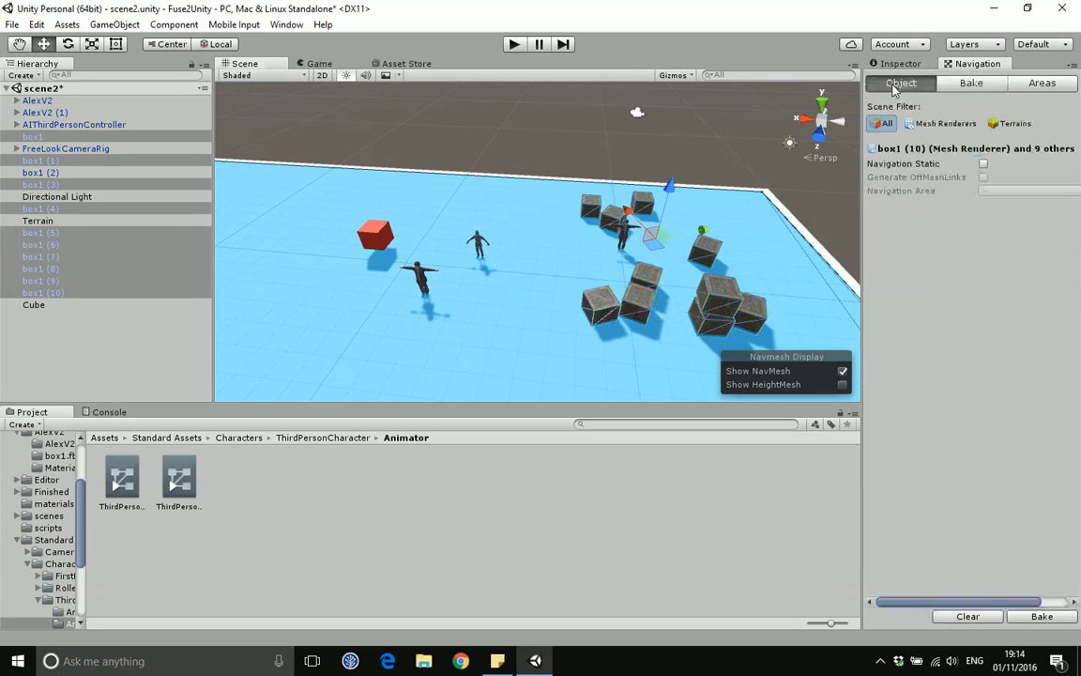
left_click(984, 165)
left_click(992, 190)
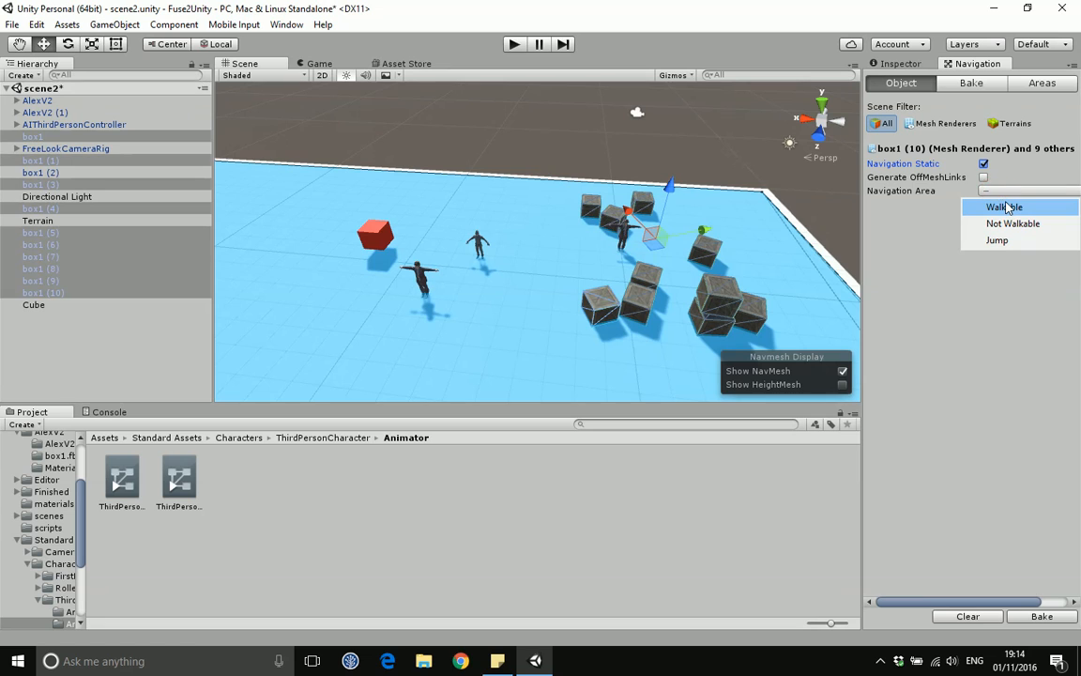
left_click(1007, 225)
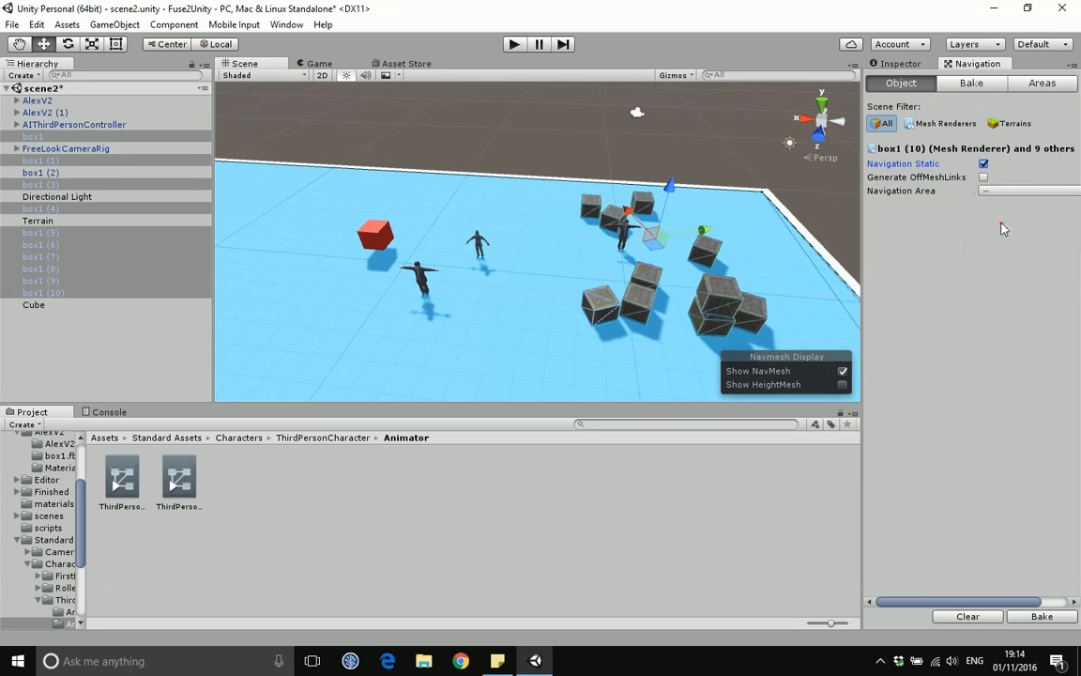
Step: Bake the NavMesh again with the crates as non-walkable obstacles
left_click(1023, 623)
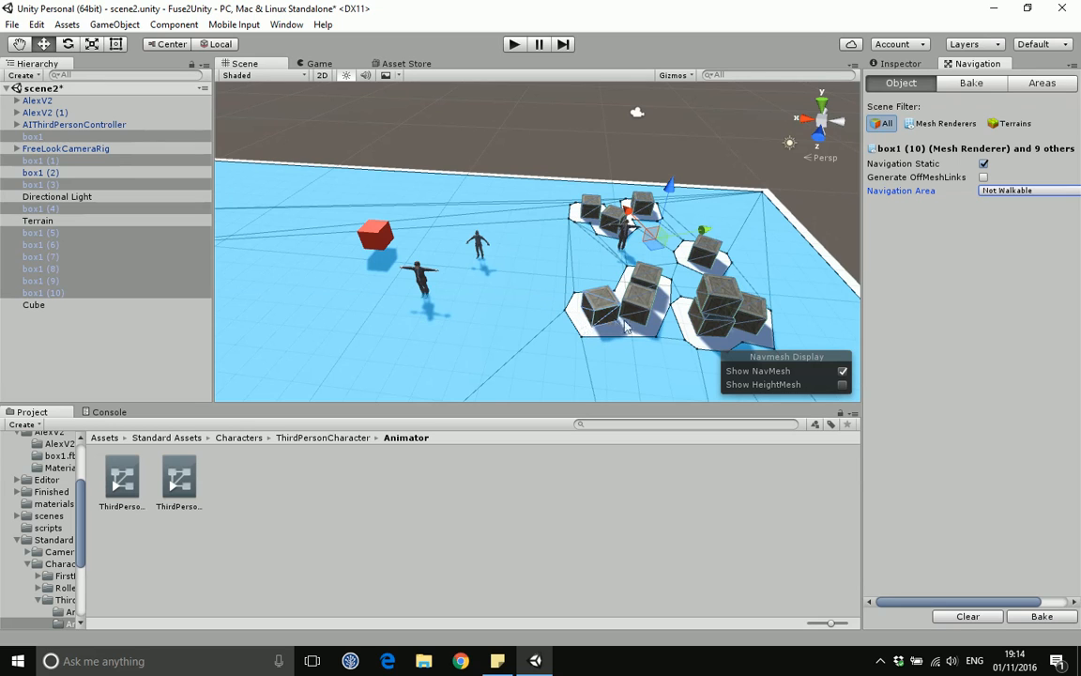
scroll(629, 281, "down", 3)
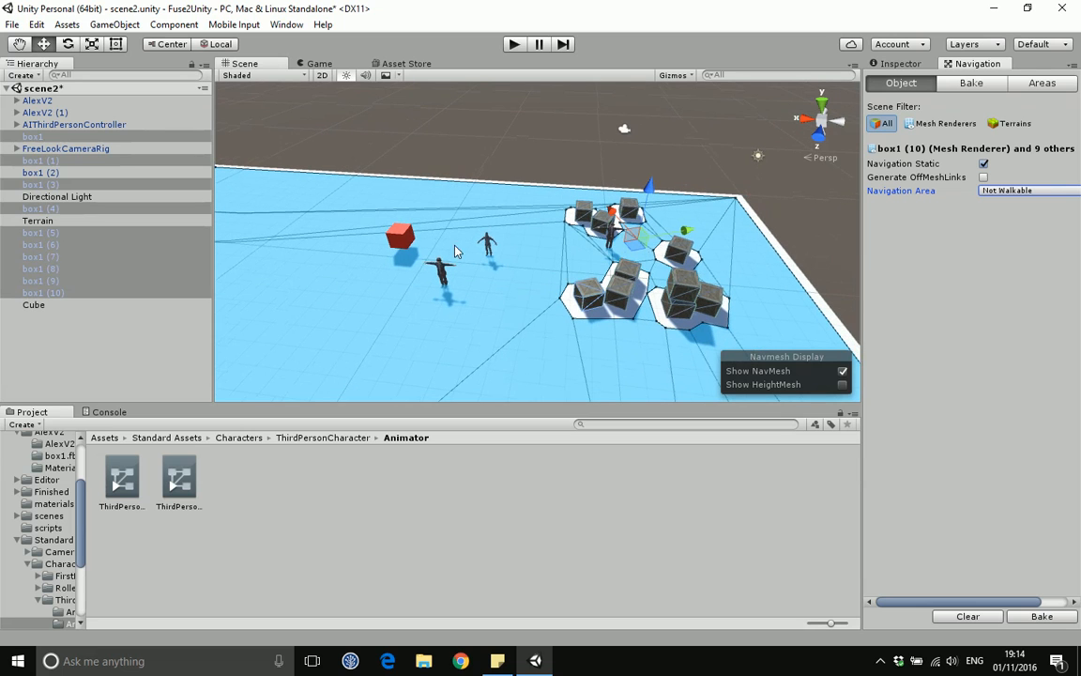
scroll(425, 270, "down", 1)
scroll(424, 269, "up", 2)
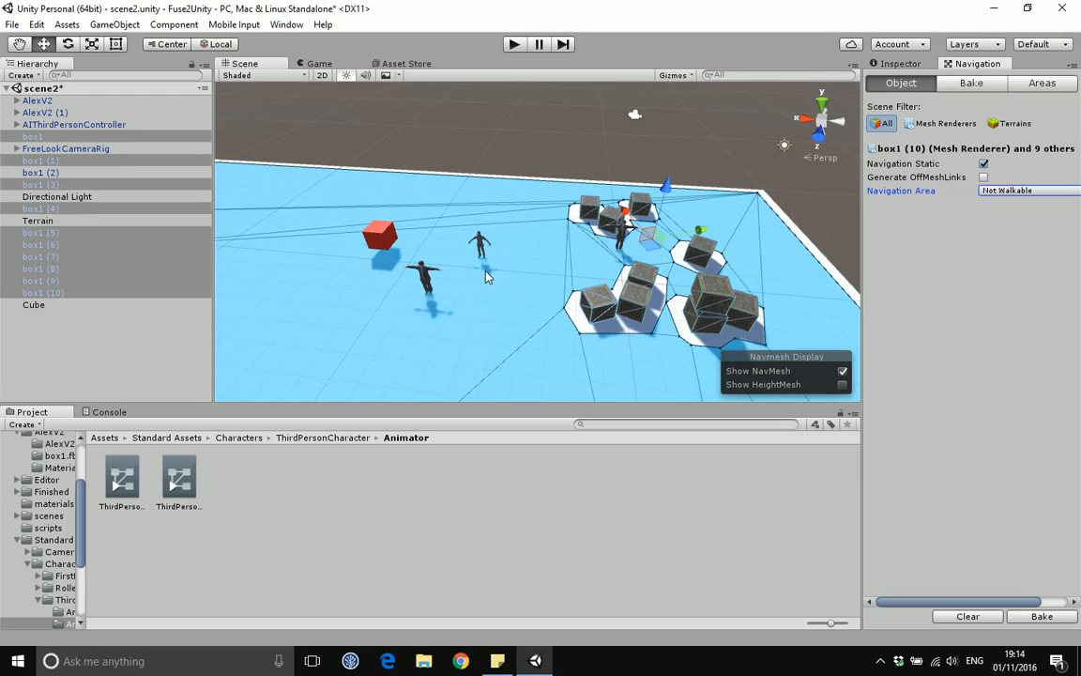
Step: Examine the navigation area names and costs listed under Areas
left_click(1039, 85)
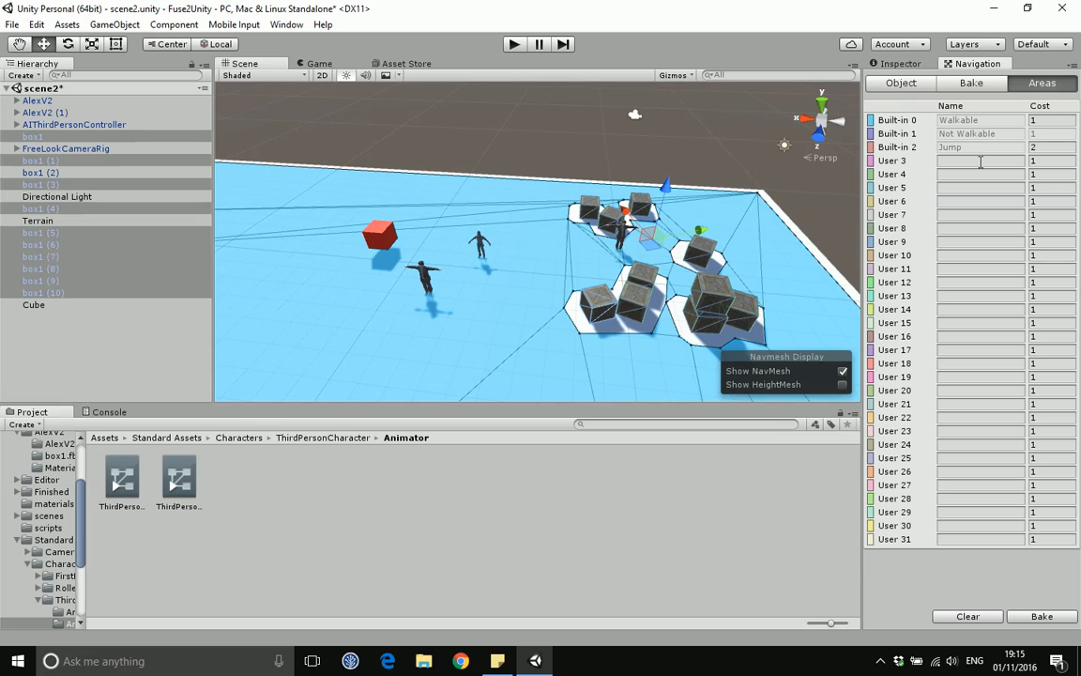
left_click(951, 162)
left_click(1034, 161)
left_click(902, 82)
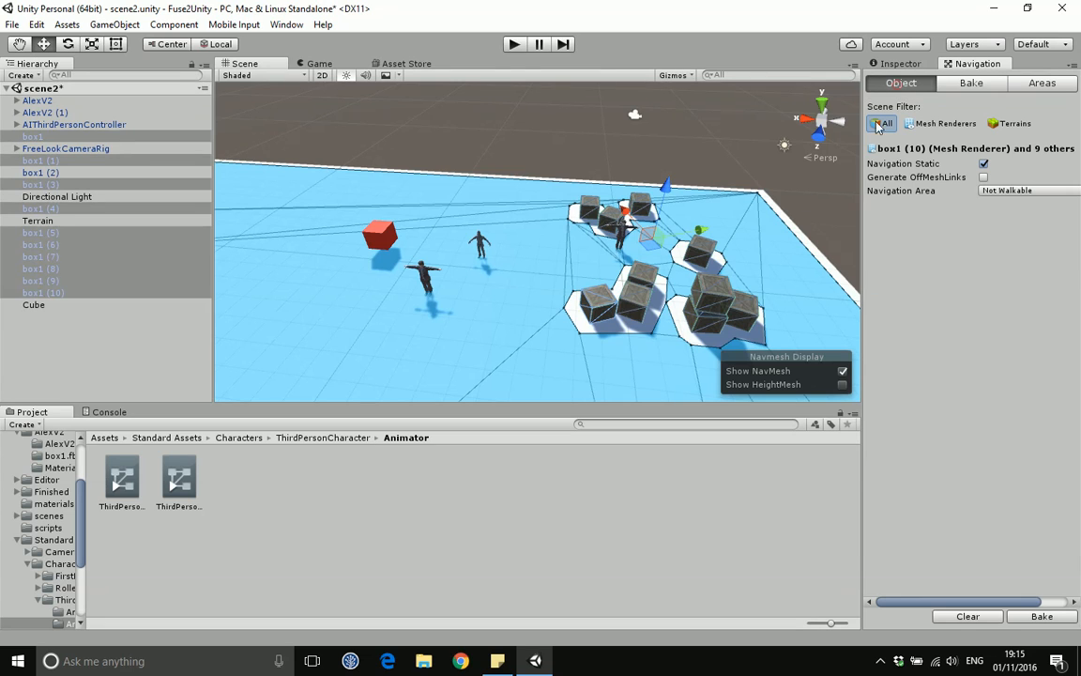
Step: Create a new Plane 3D object in the scene
left_click(111, 26)
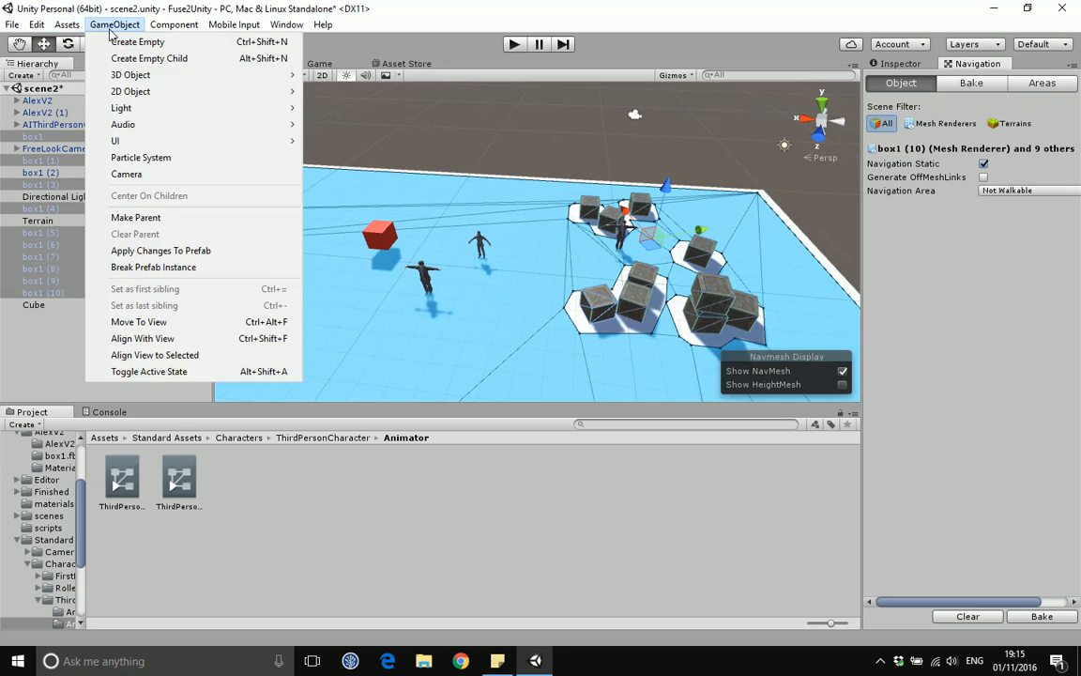
left_click(159, 75)
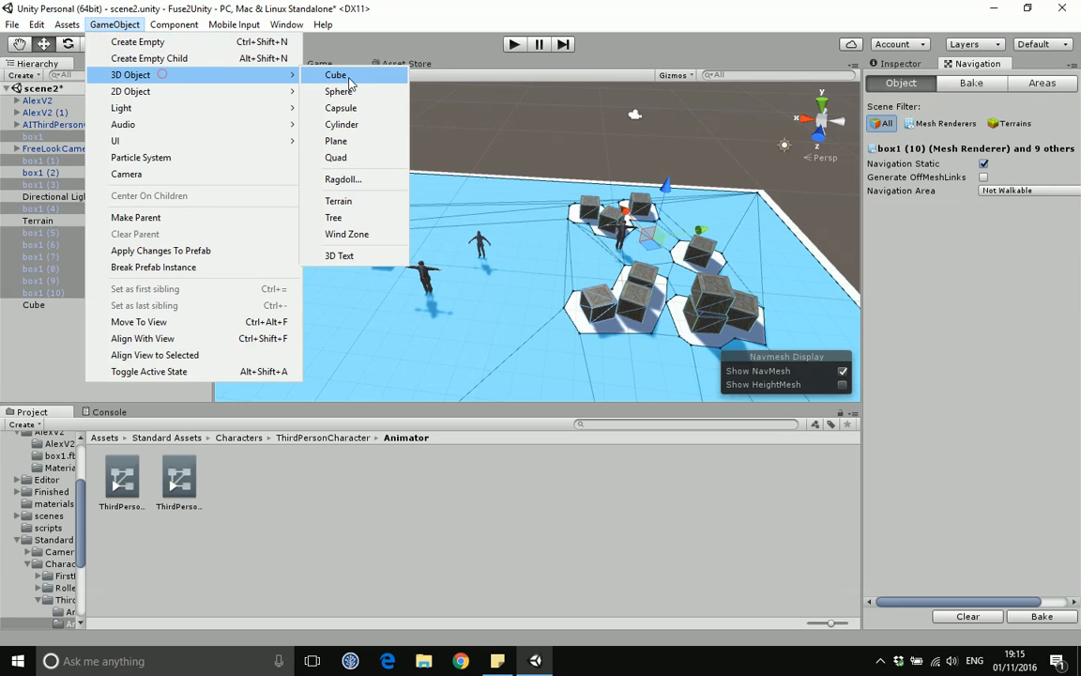
left_click(337, 141)
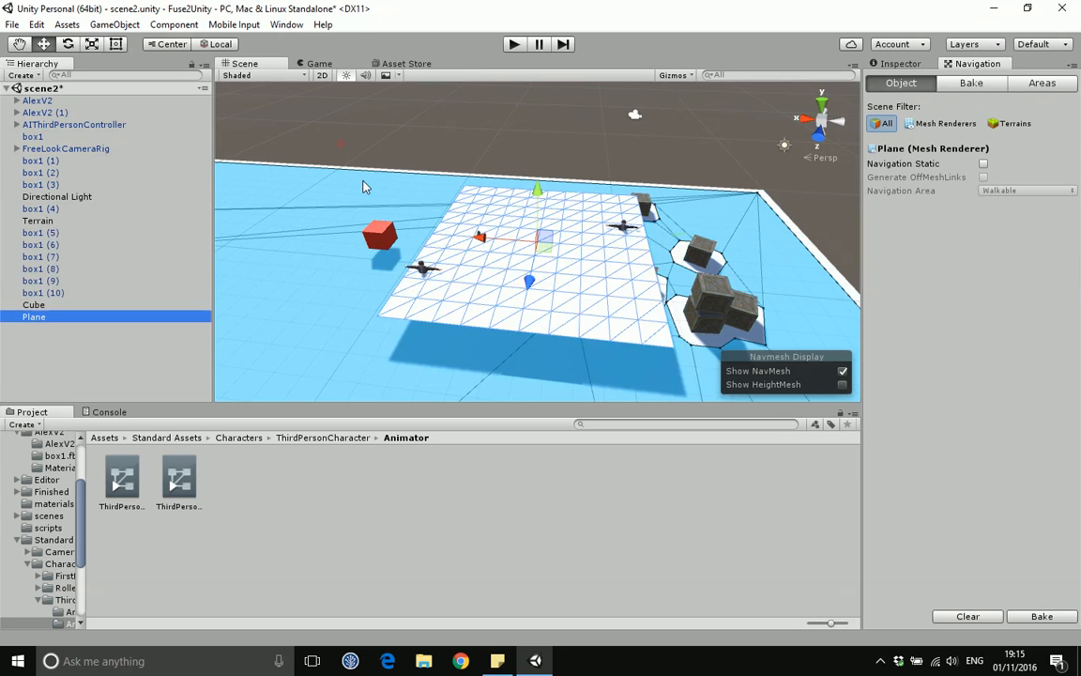
Step: Delete the plane and add a new Cube 3D object to the scene
key("Delete")
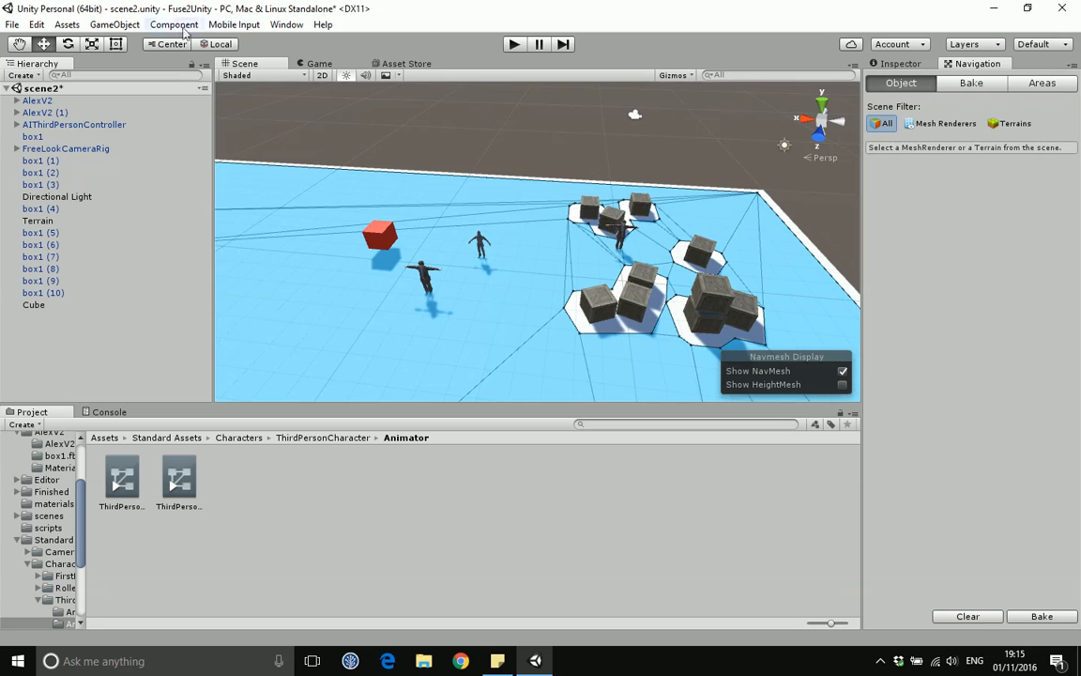
left_click(115, 25)
left_click(161, 76)
left_click(345, 77)
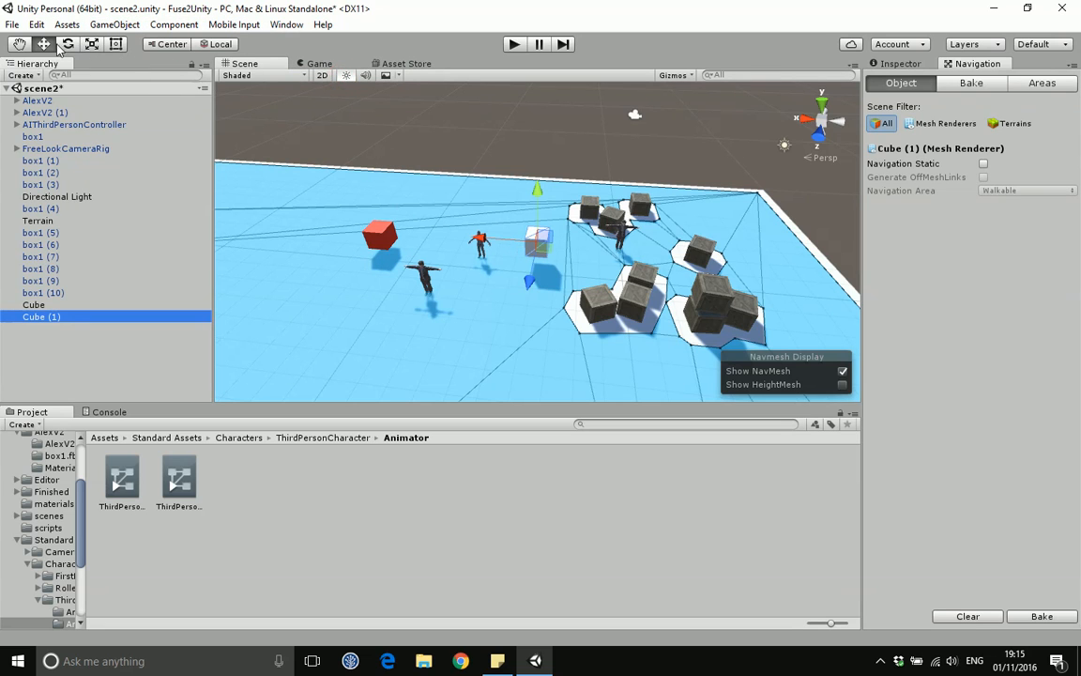
Step: Scale the new cube into a long flat strip and move it toward the far edge of the terrain
left_click(91, 44)
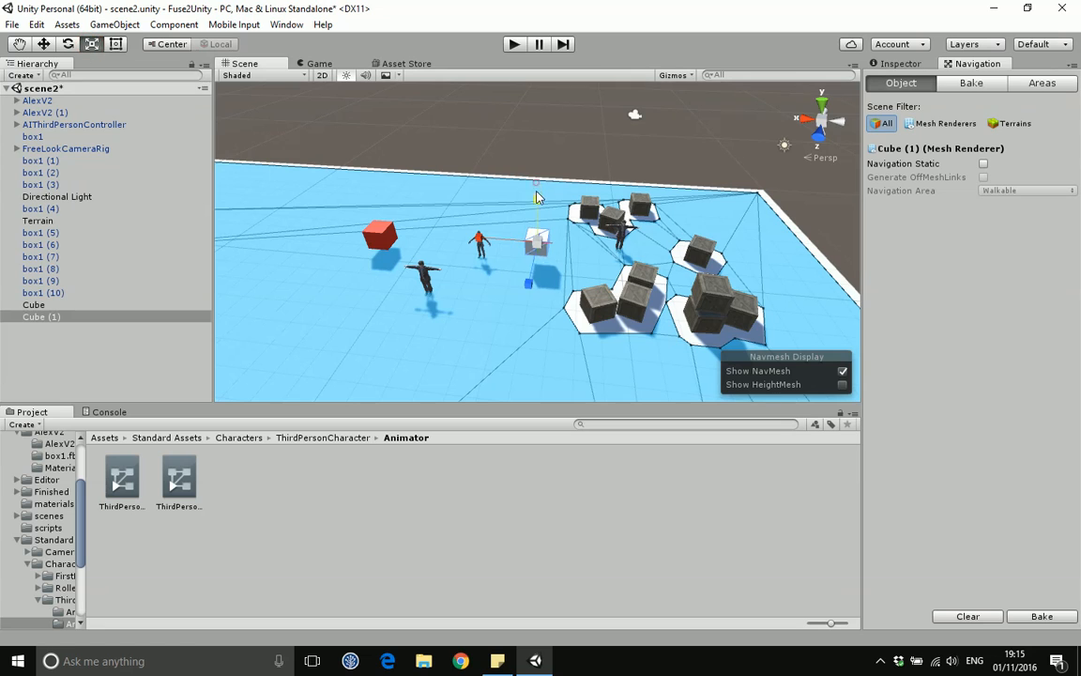
left_click_drag(538, 198, 799, 150)
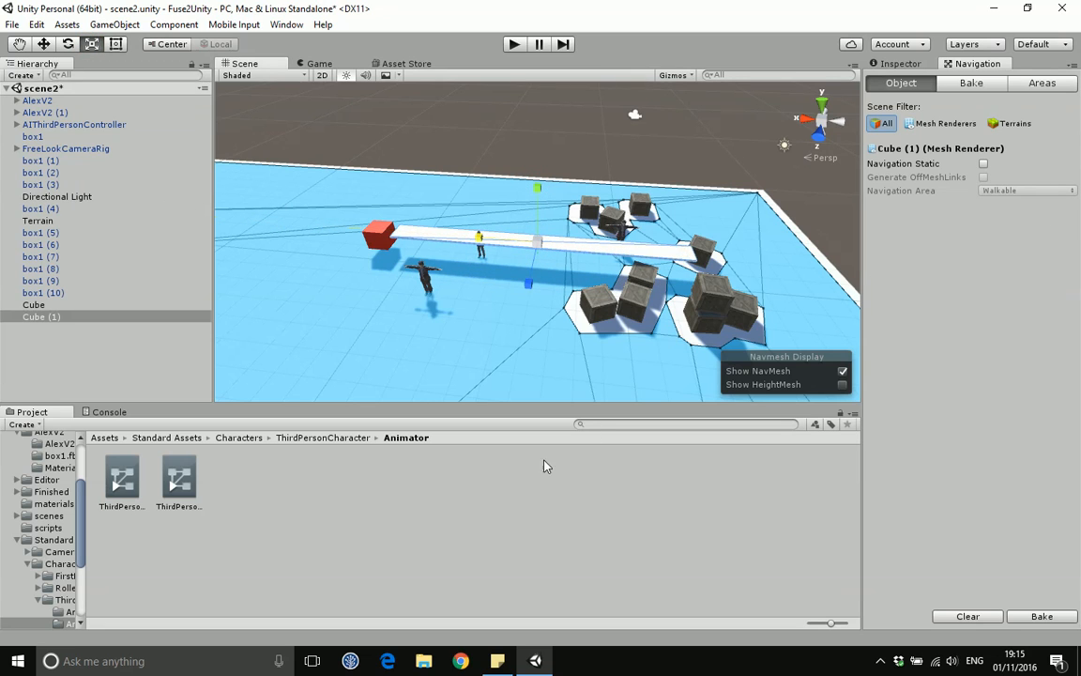
left_click_drag(530, 284, 516, 312)
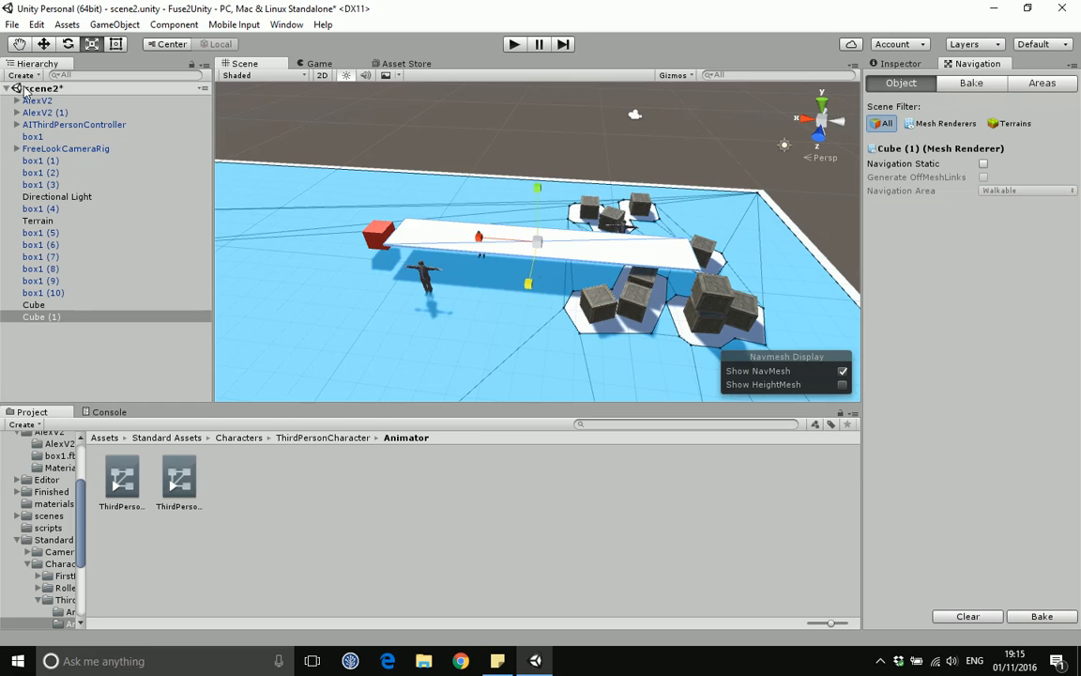
left_click(41, 45)
left_click_drag(487, 239, 328, 225)
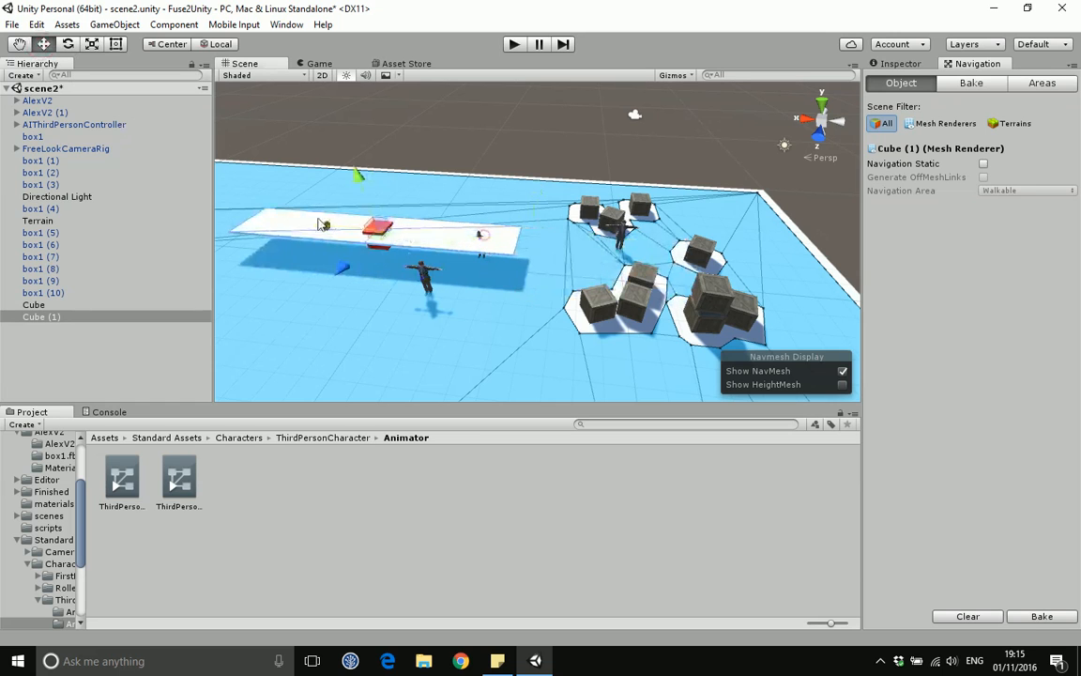
left_click_drag(339, 269, 395, 203)
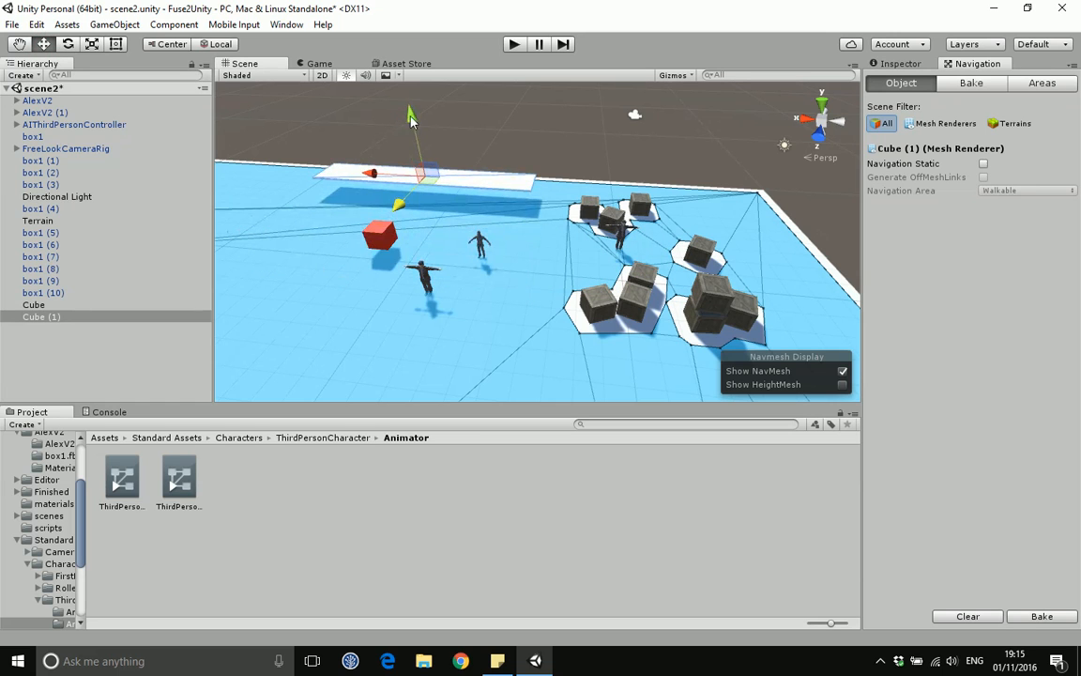
left_click_drag(412, 114, 419, 136)
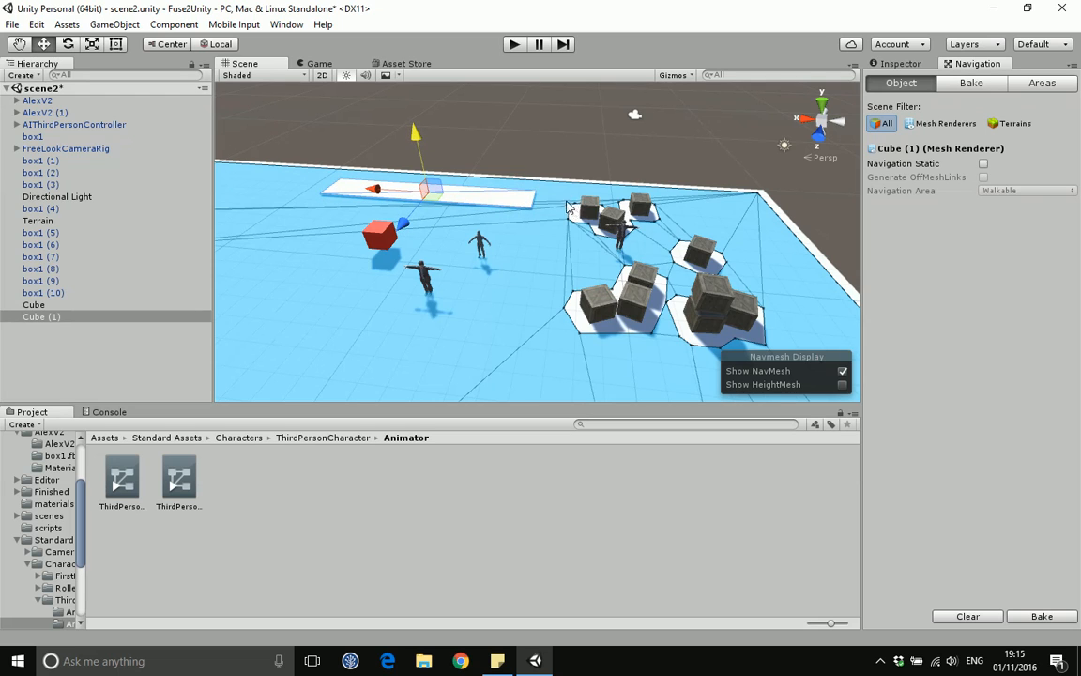
Step: Mark the strip Navigation Static with its Navigation Area set to dirt, and bake the NavMesh again
left_click(983, 164)
left_click(1006, 191)
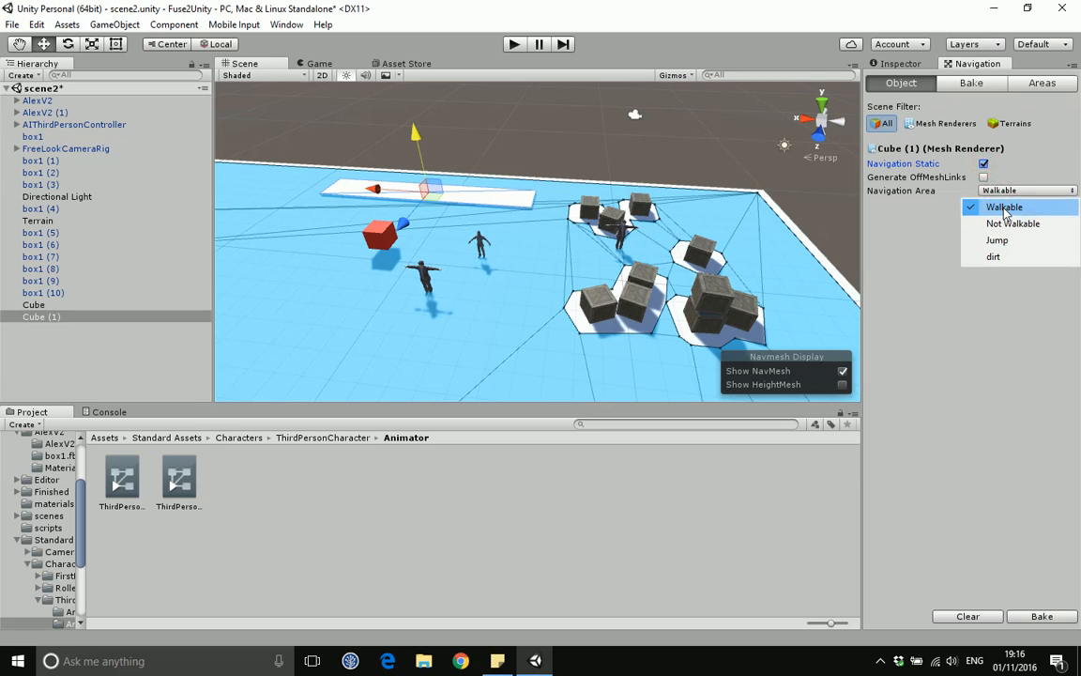
left_click(995, 257)
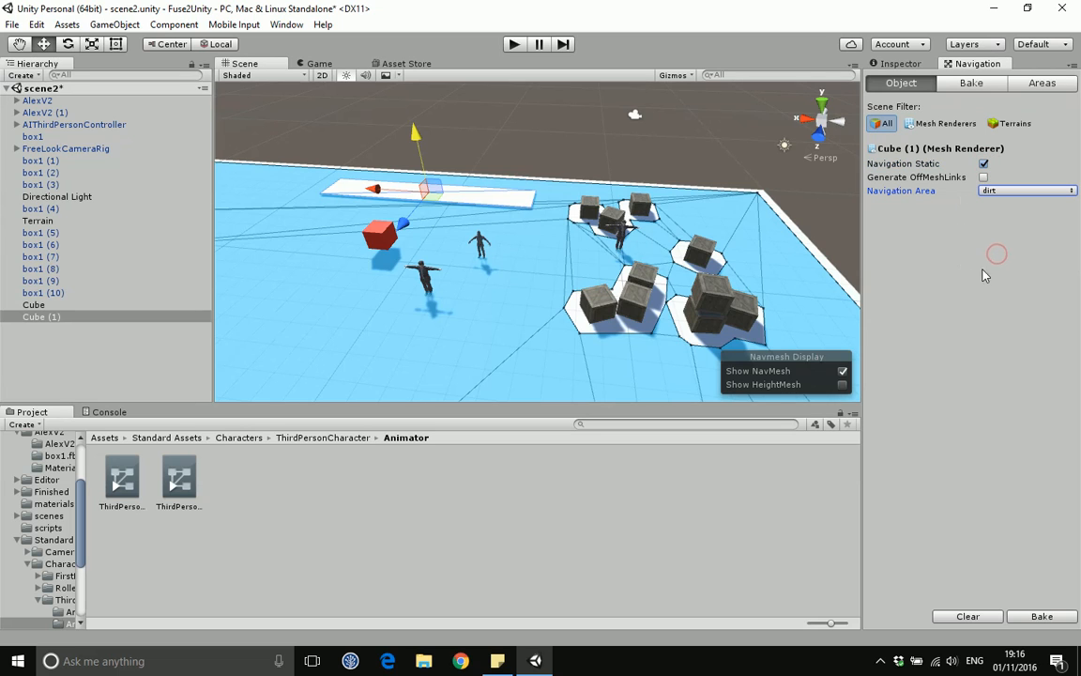
left_click(1042, 616)
Step: Open the navigation areas list to check the dirt area's cost
left_click(1040, 85)
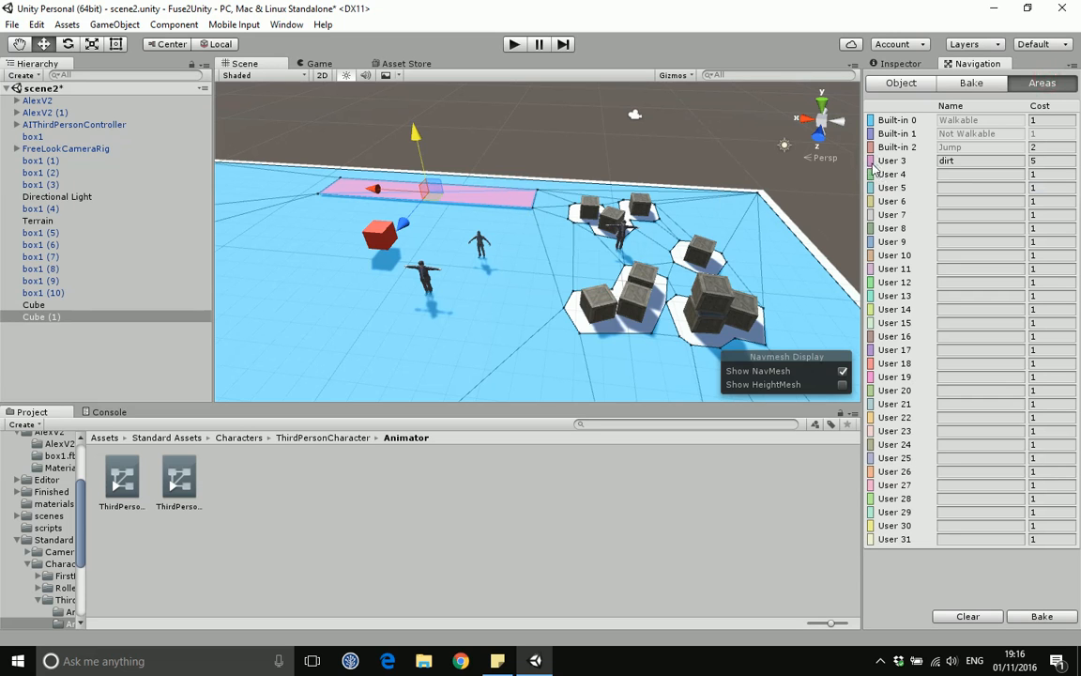
scroll(449, 221, "up", 5)
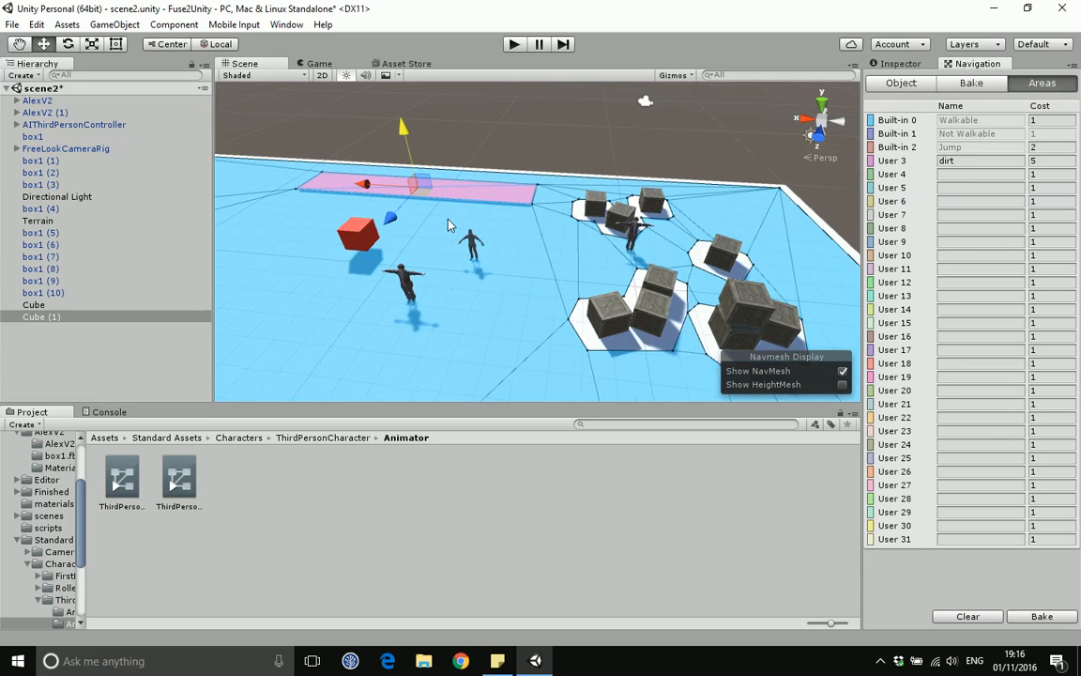
scroll(469, 218, "down", 4)
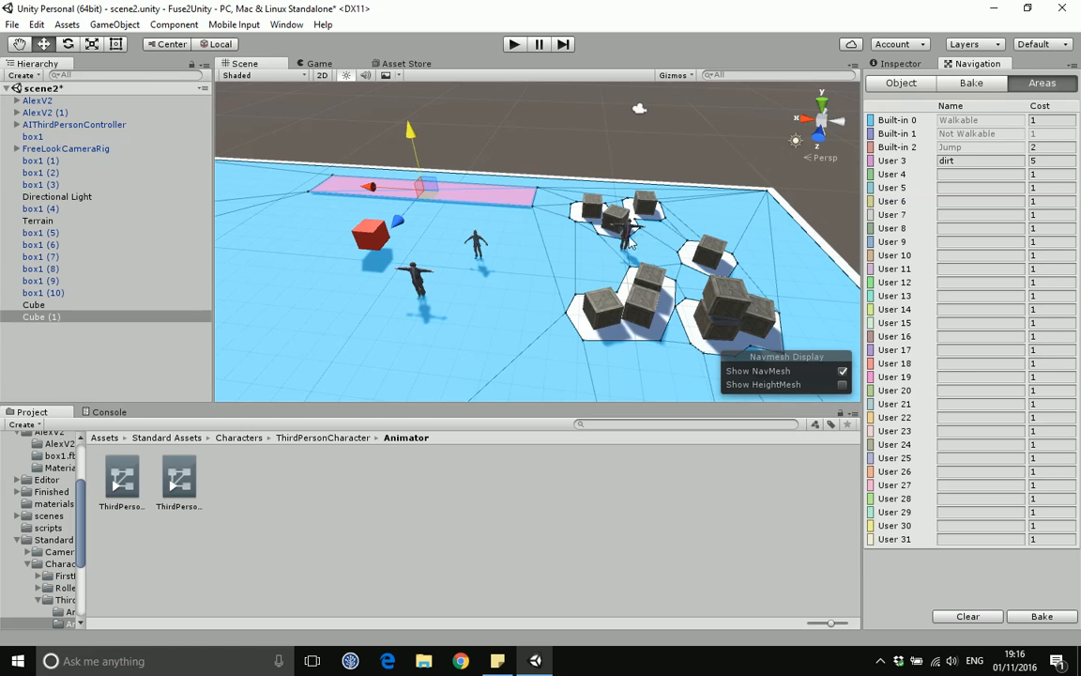
Step: Move the two AlexV2 characters to positions behind and at the left end of the dirt strip
left_click(569, 222)
left_click_drag(591, 239, 489, 195)
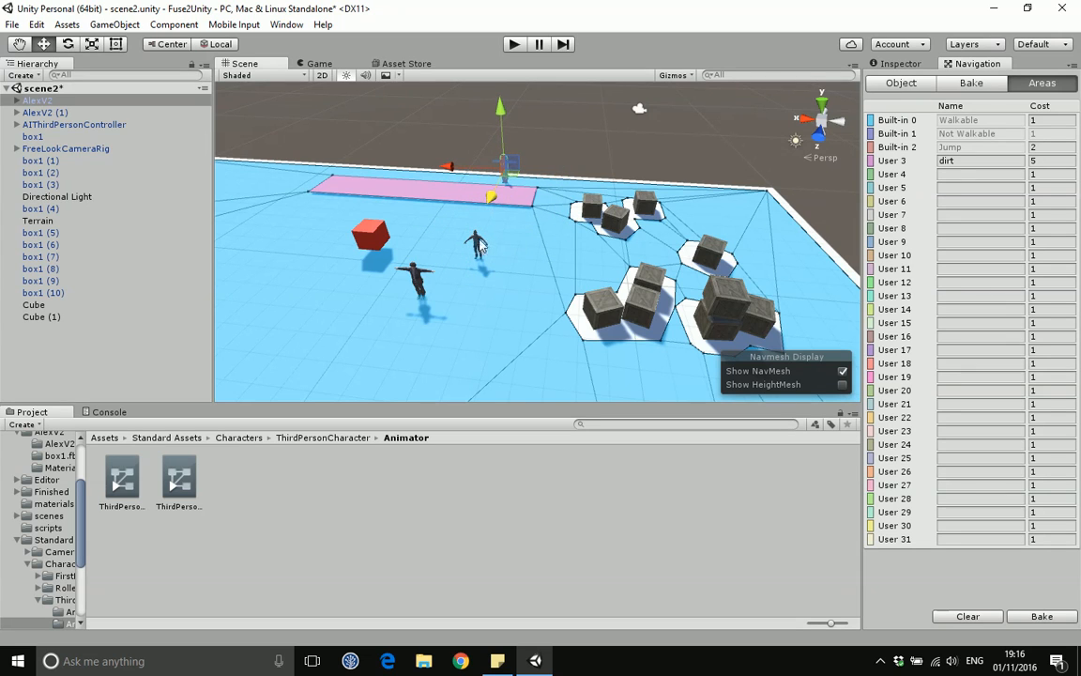
left_click(421, 283)
left_click_drag(386, 279, 298, 274)
left_click_drag(288, 324, 277, 190)
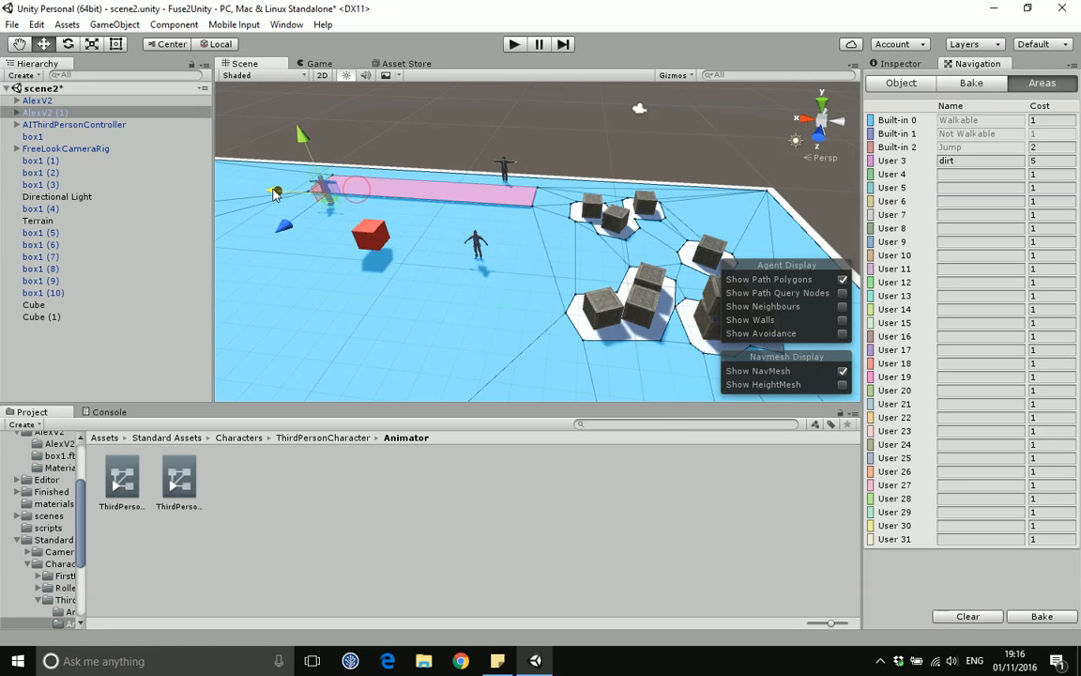
Step: Move the AIThirdPersonController character onto the middle of the dirt strip
left_click(472, 245)
left_click(479, 251)
left_click_drag(458, 284, 368, 196)
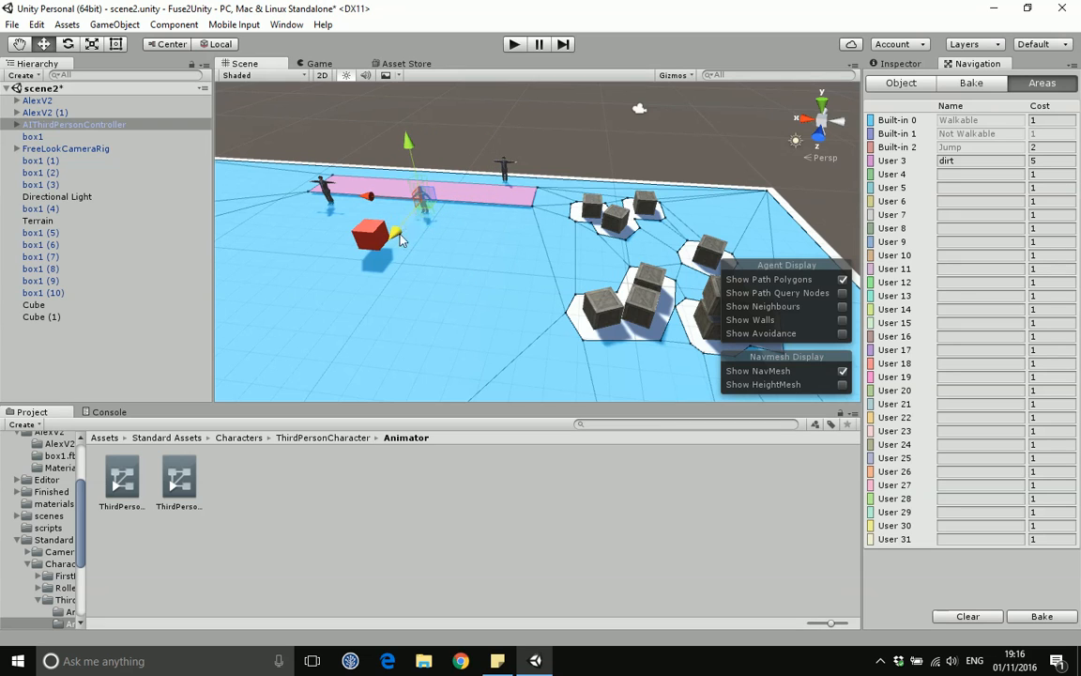
left_click_drag(369, 197, 429, 200)
left_click(506, 174)
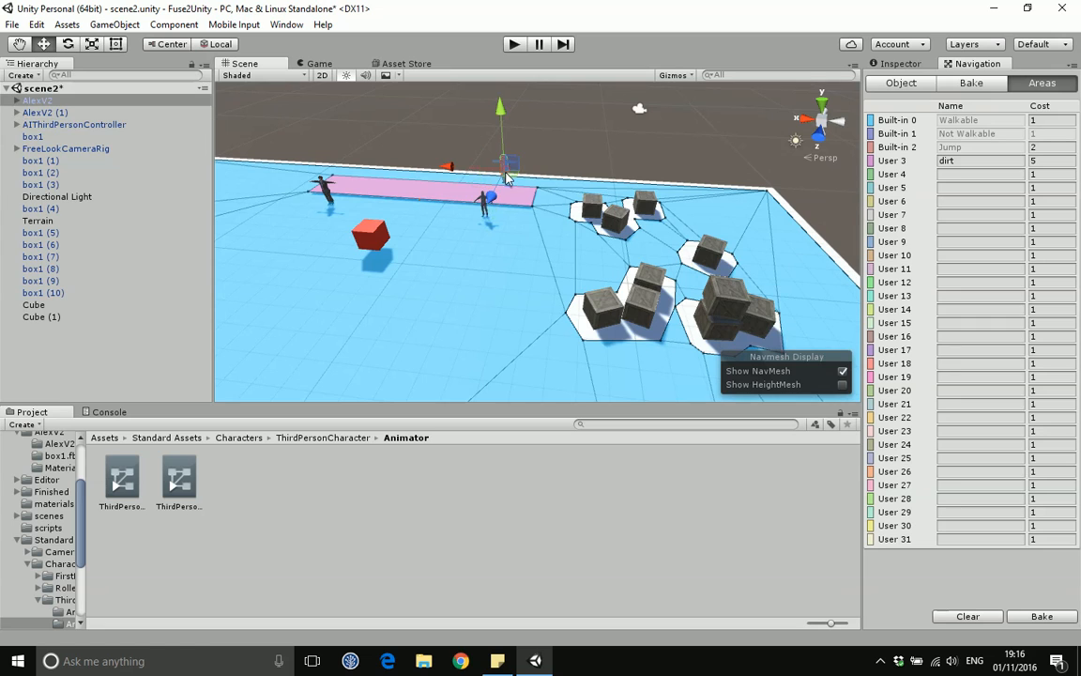
left_click(454, 207)
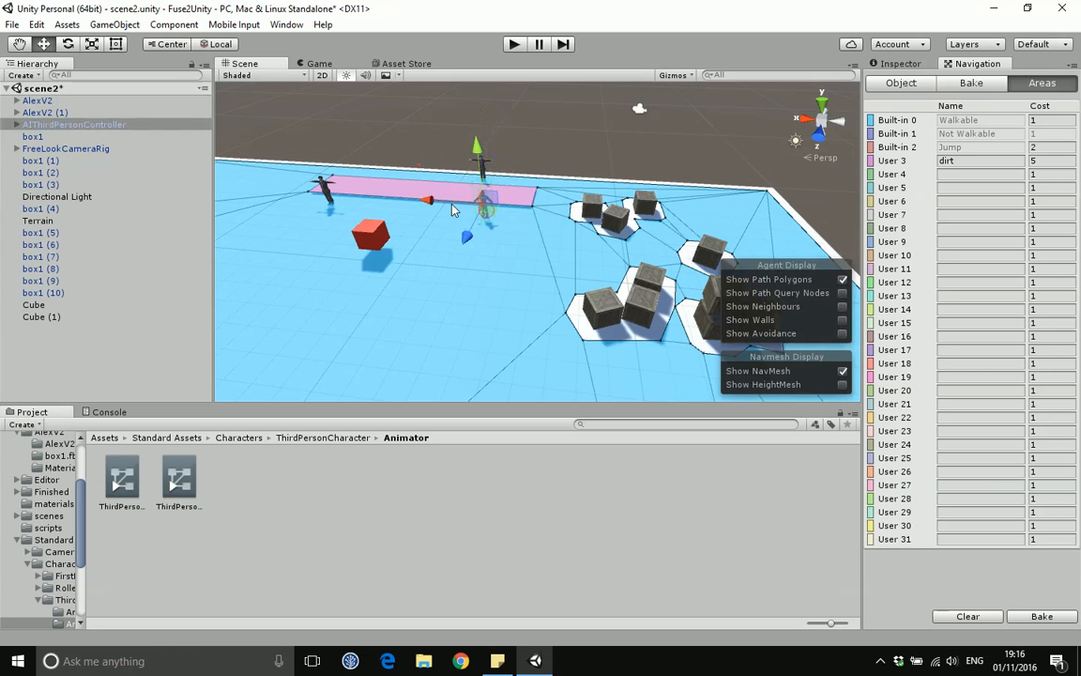
left_click_drag(441, 202, 423, 202)
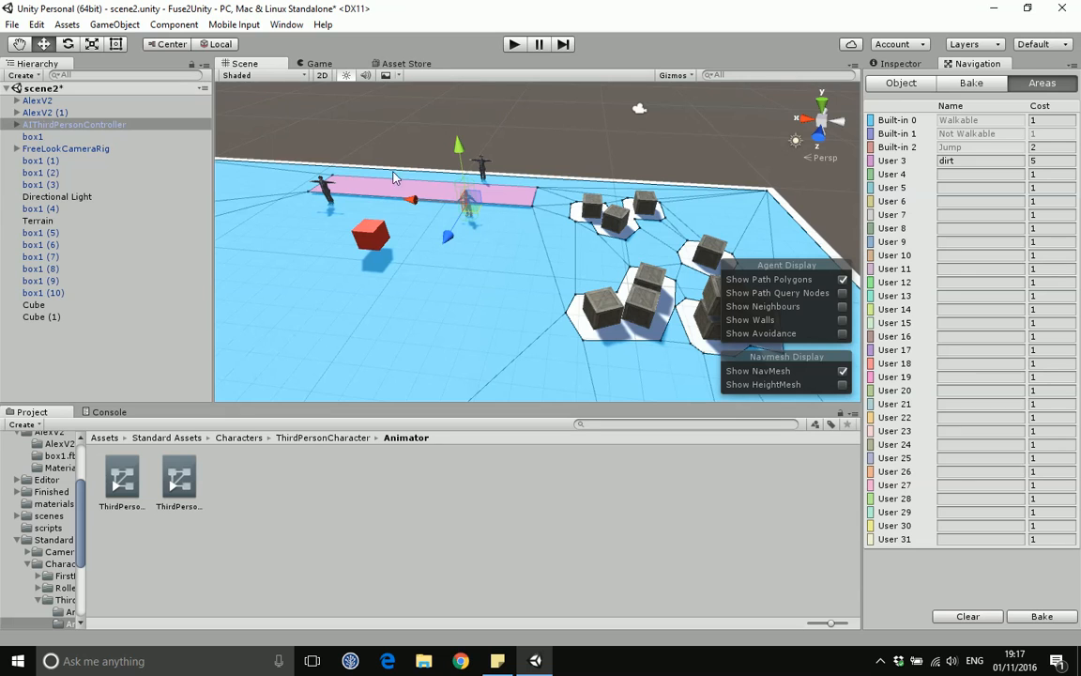
Step: Play the scene briefly to watch the characters path across the NavMesh
left_click(515, 44)
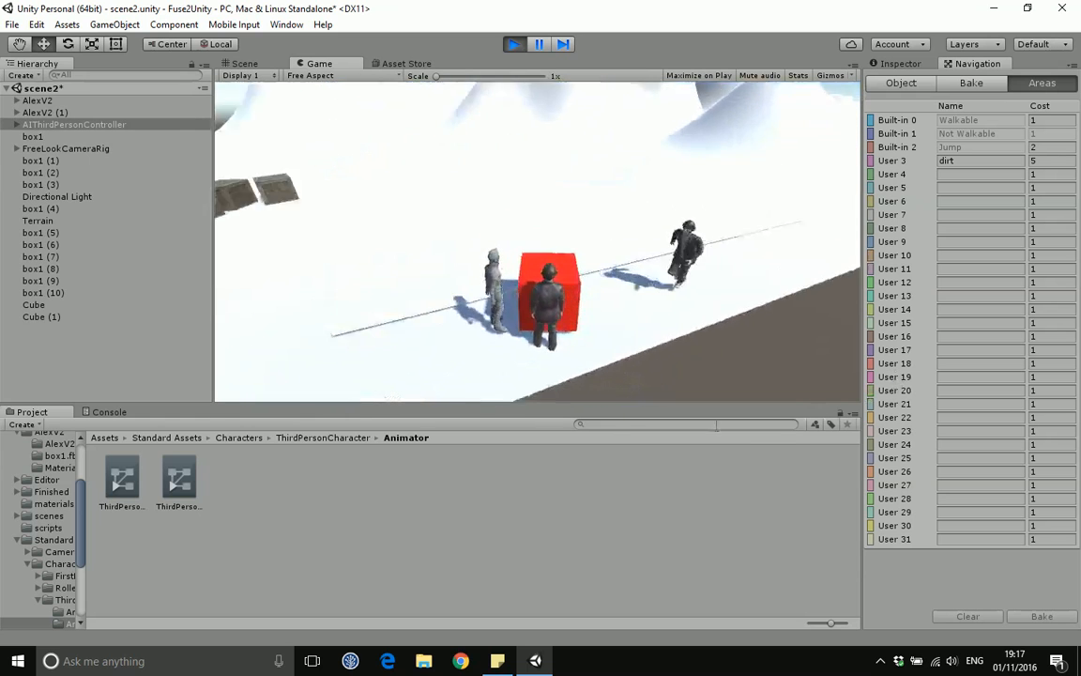
left_click(519, 45)
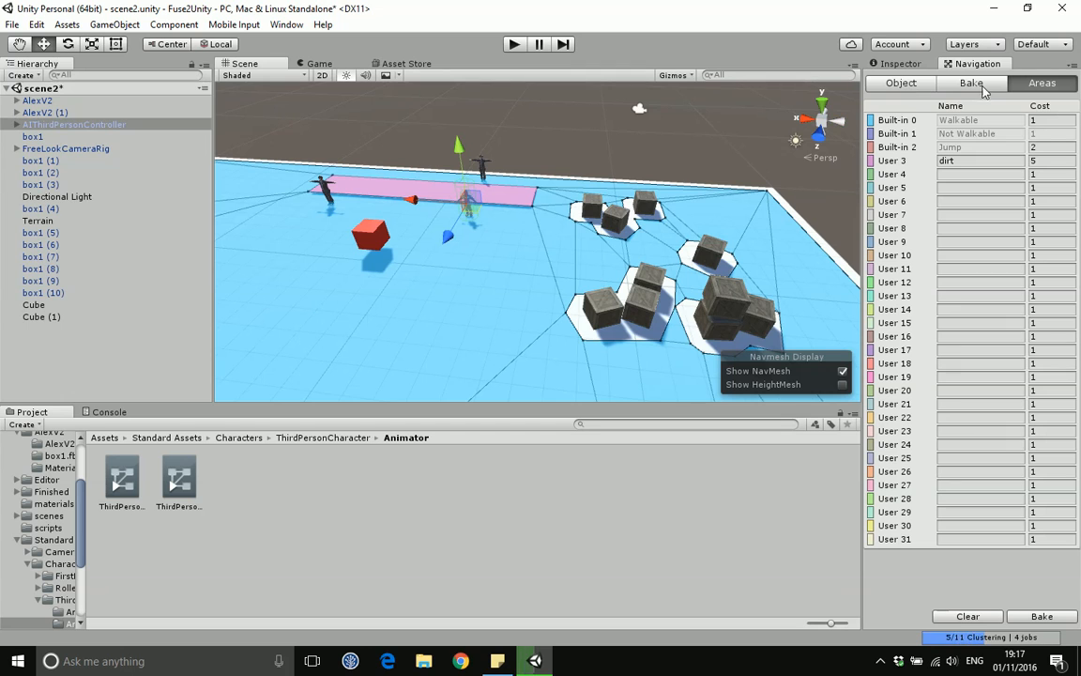
Step: Set the dirt area cost to 2 and play the scene again to test the pathing
left_click_drag(1042, 161, 1026, 160)
type("2")
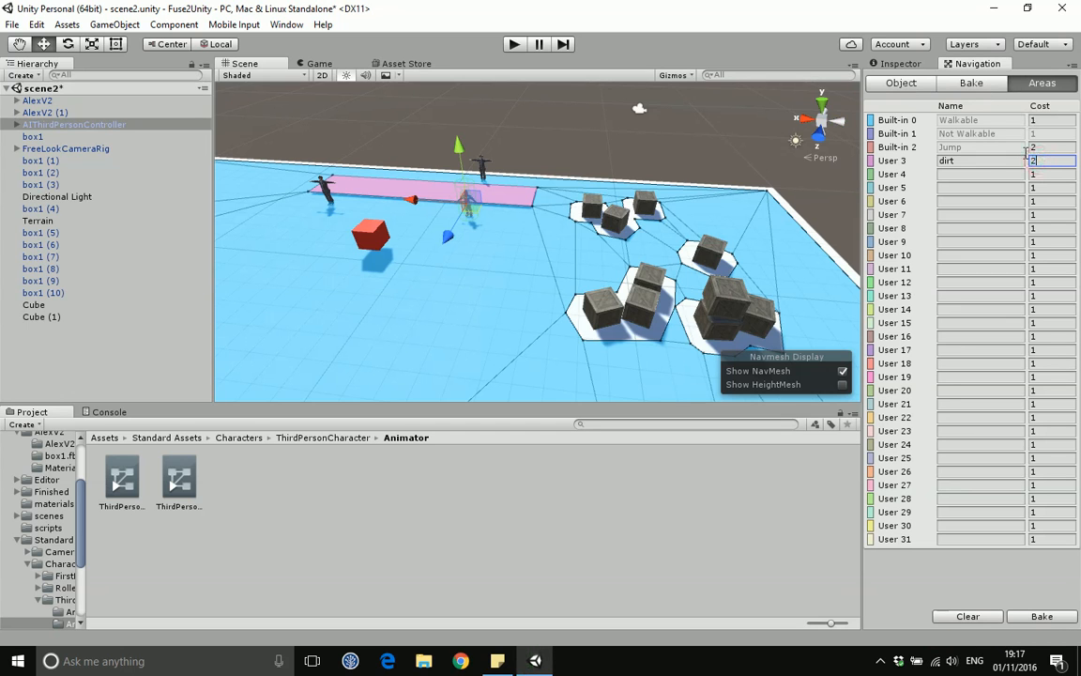
key("ctrl+p")
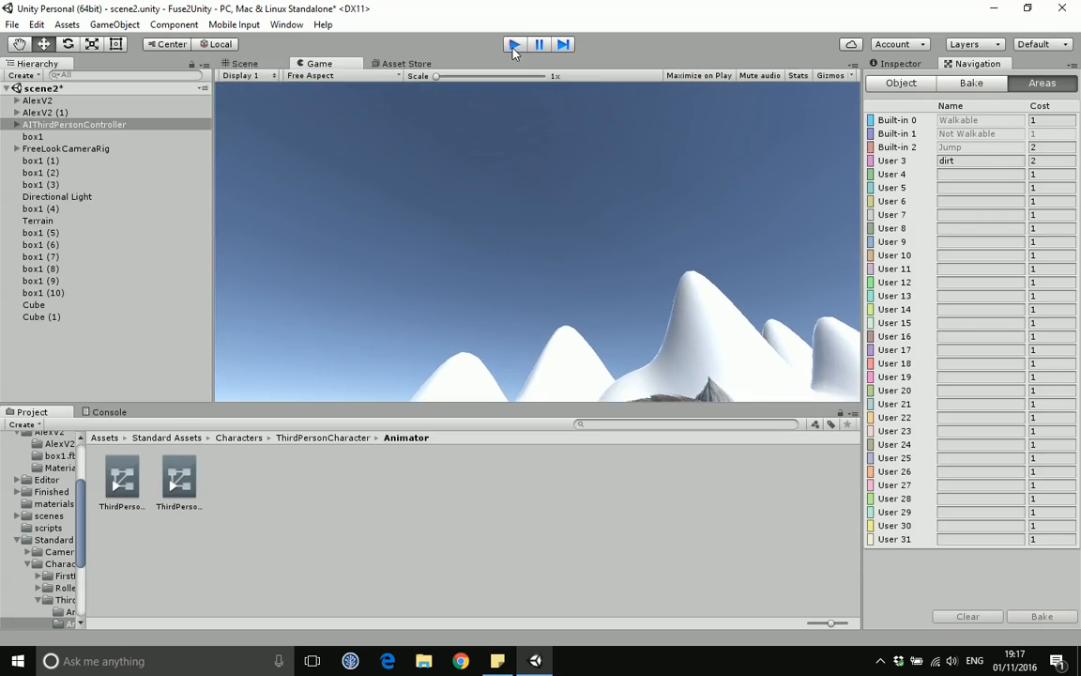
left_click(513, 44)
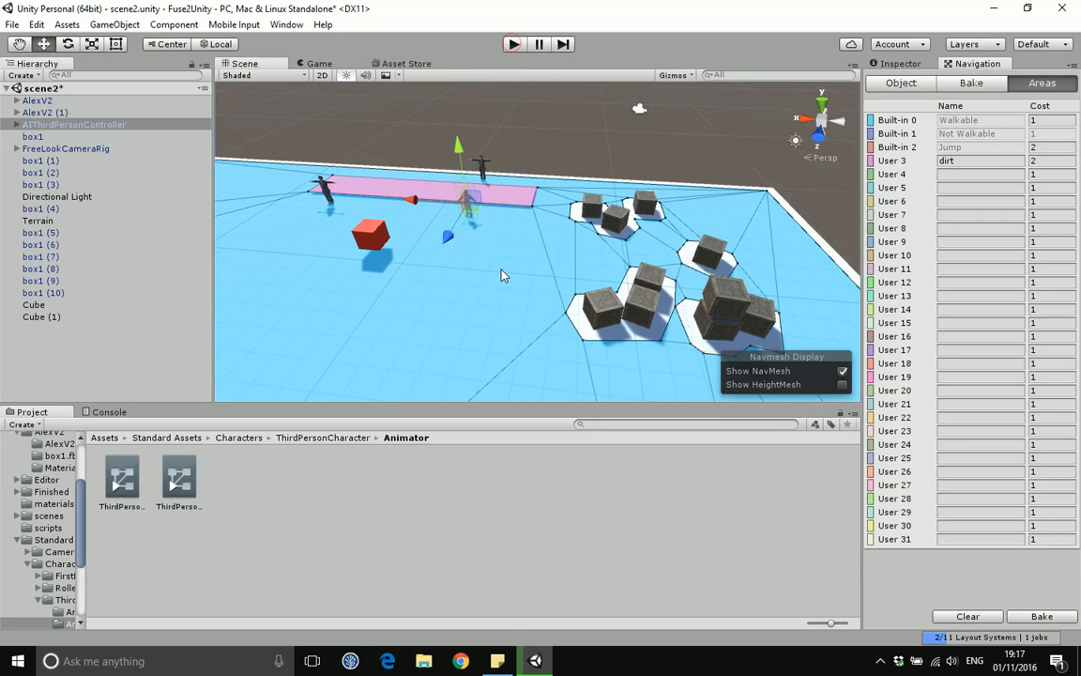
Step: Create another Cube 3D object in the scene
left_click(373, 236)
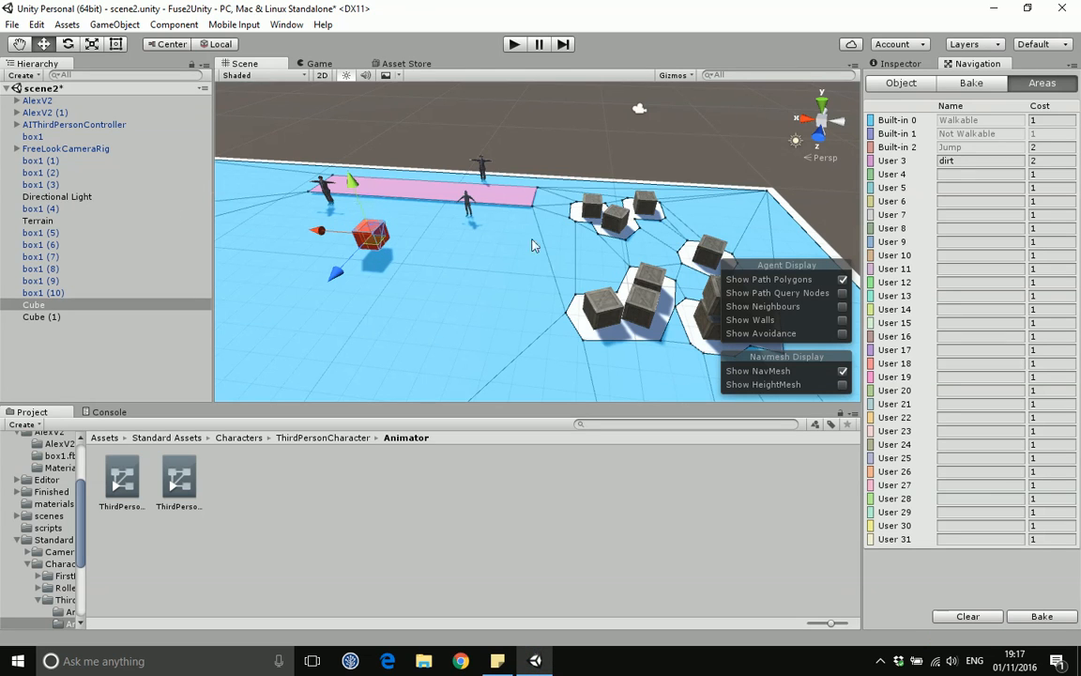
left_click(899, 84)
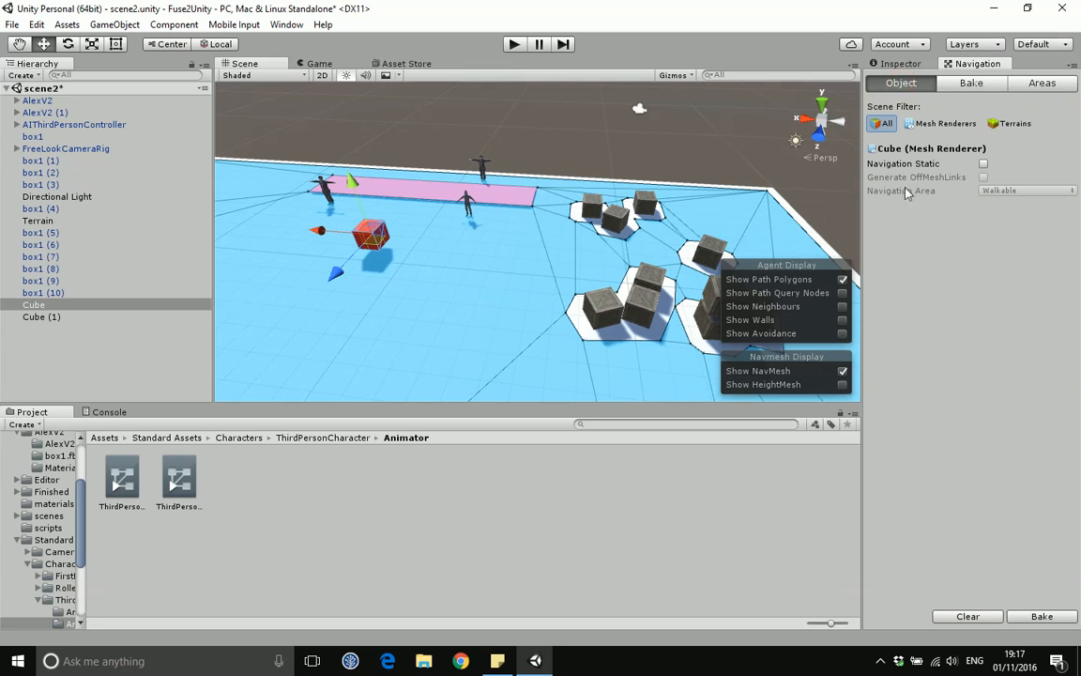
left_click(114, 25)
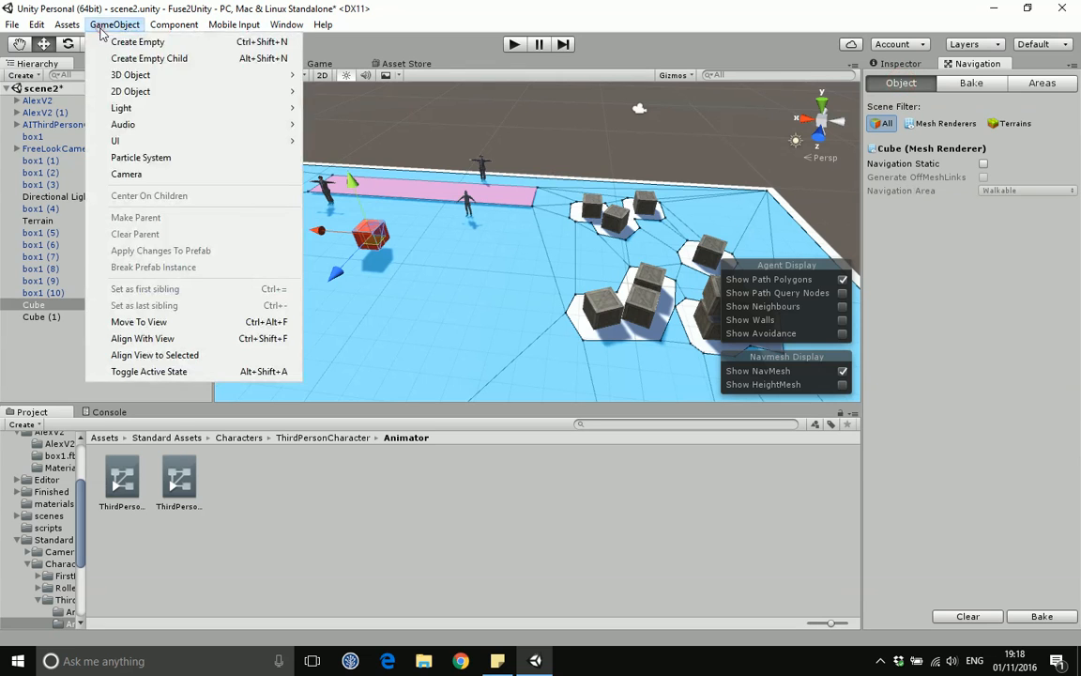
mouse_move(131, 76)
left_click(340, 75)
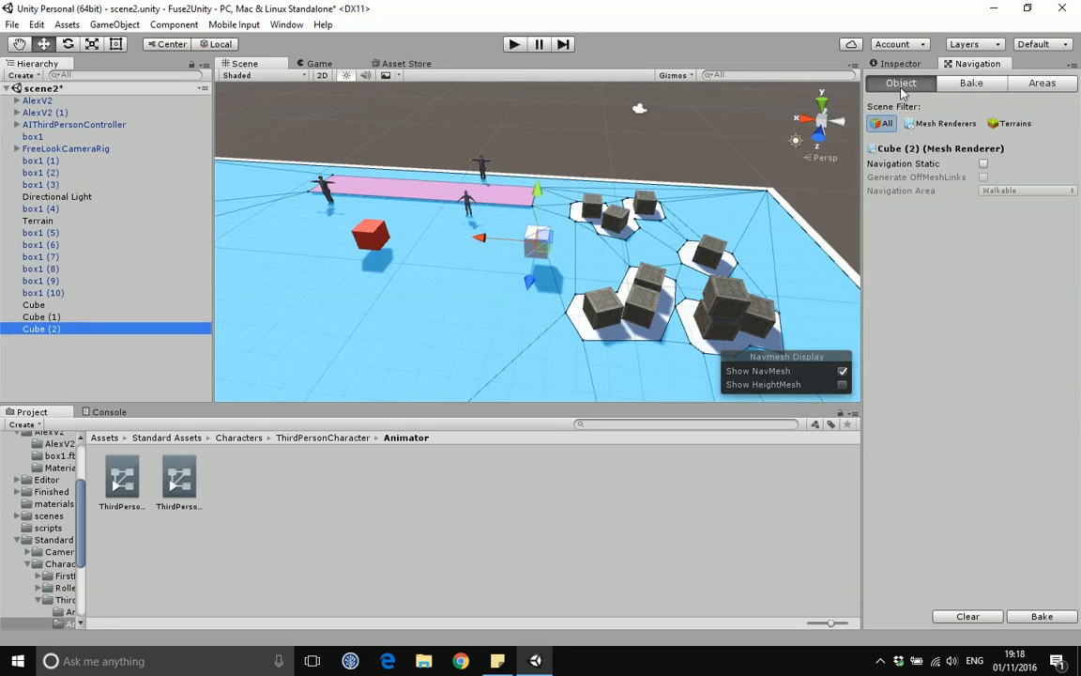
Step: Add a Nav Mesh Agent component to the new cube
left_click(896, 62)
left_click(958, 467)
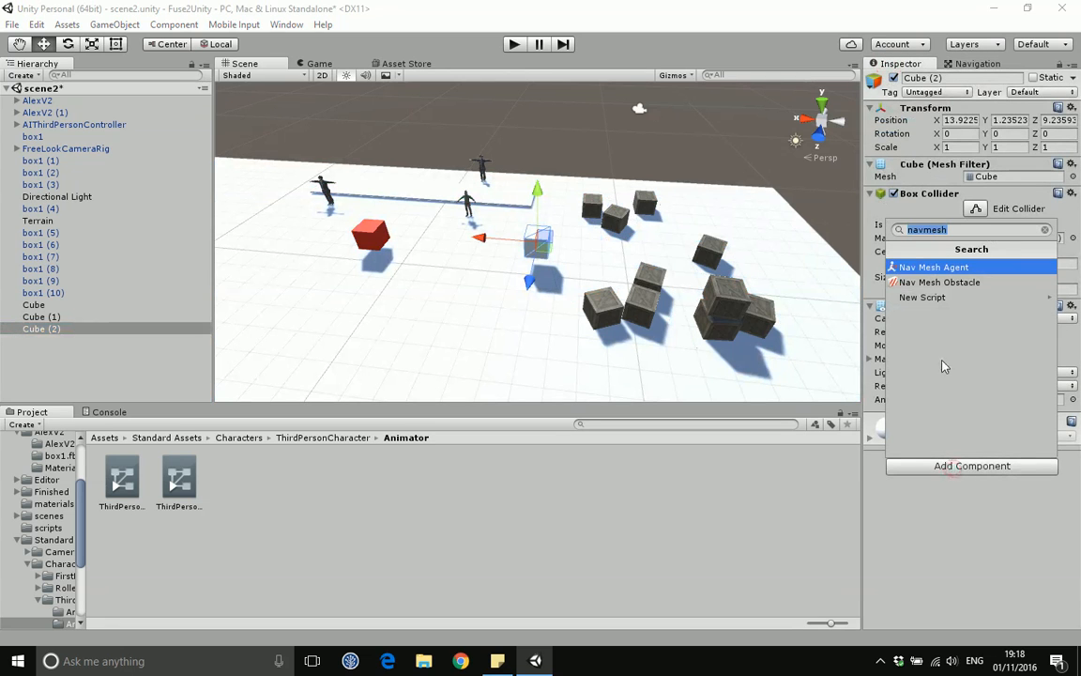
left_click(934, 266)
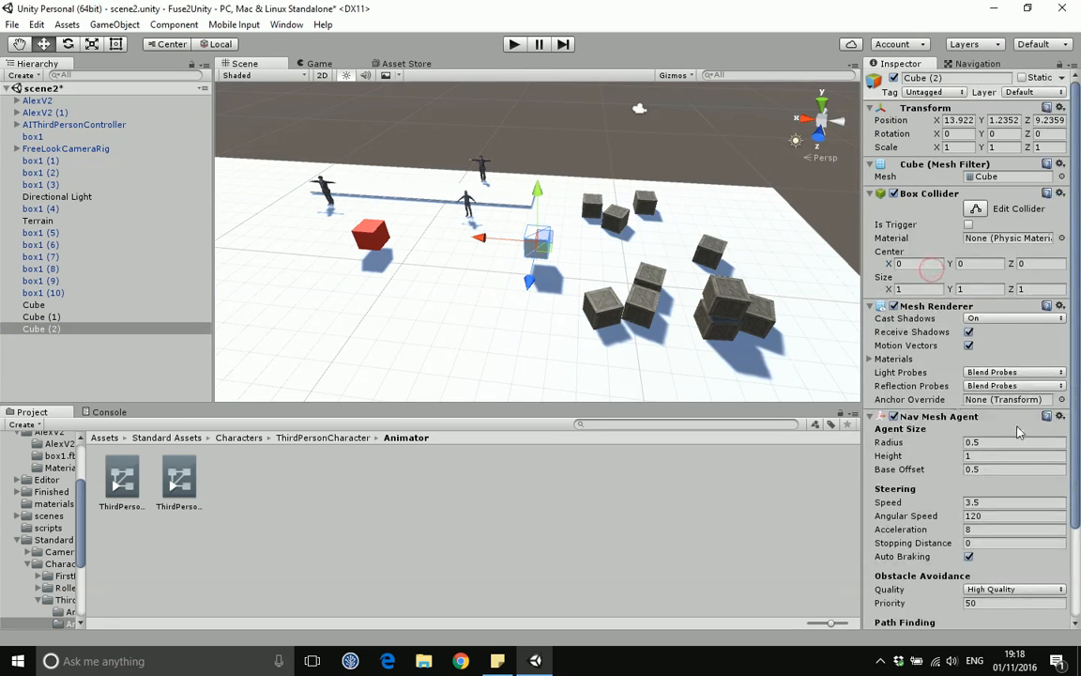
left_click_drag(1073, 406, 1080, 515)
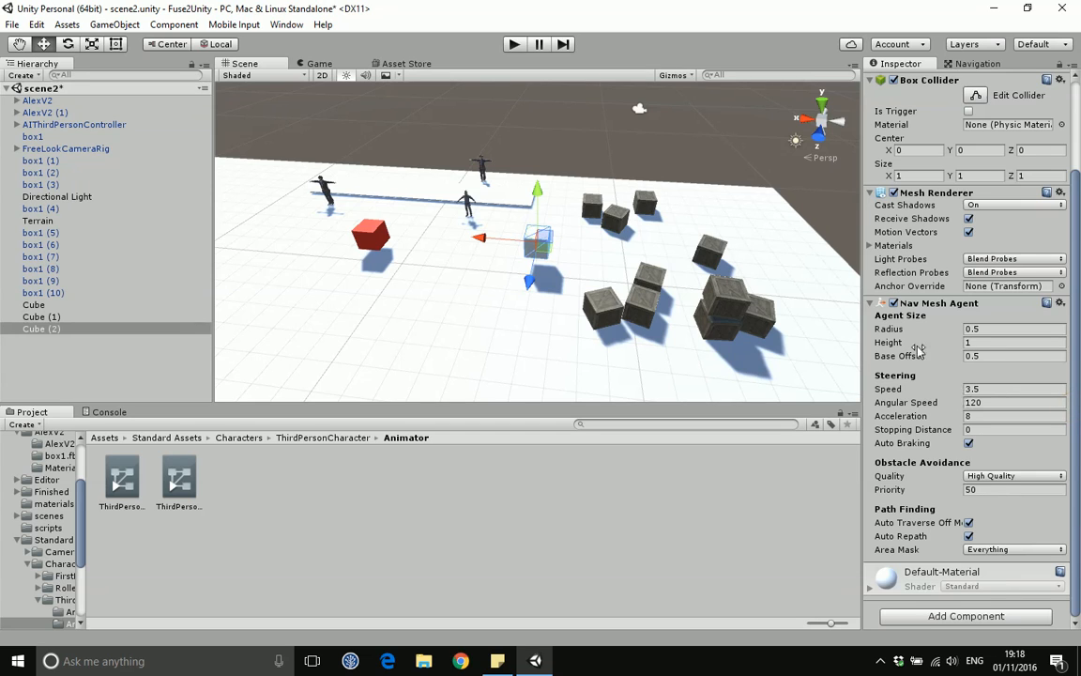
Step: Compare the red cube's Nav Mesh Agent and Follow script settings with the new cube's components
left_click(367, 242)
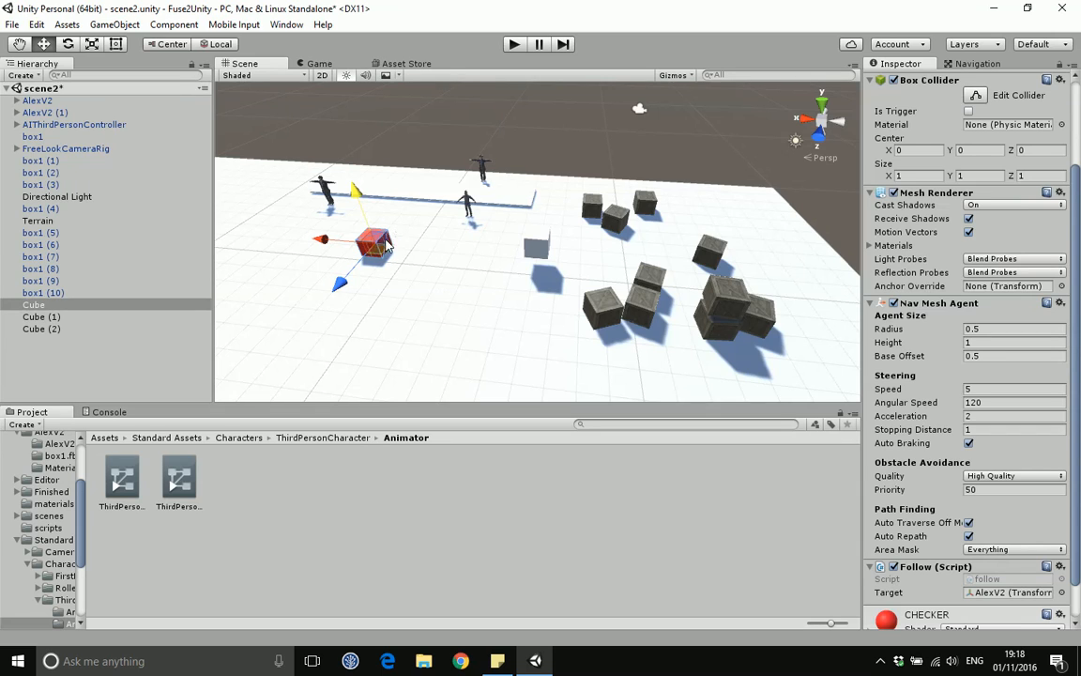
left_click(537, 246)
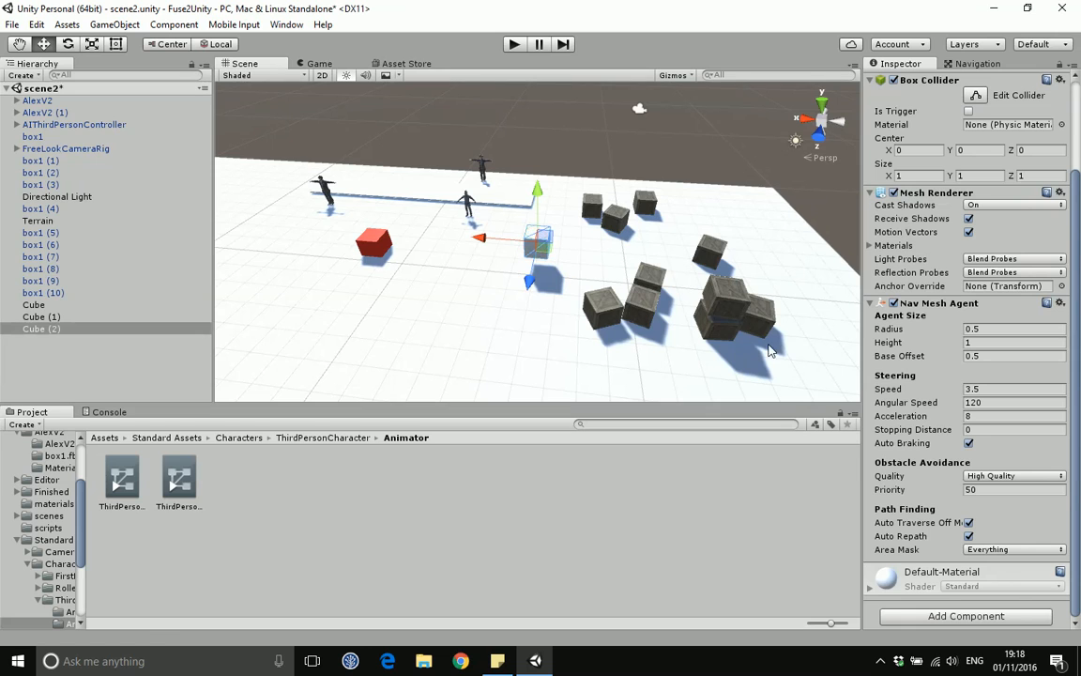
left_click(373, 246)
scroll(896, 352, "down", 2)
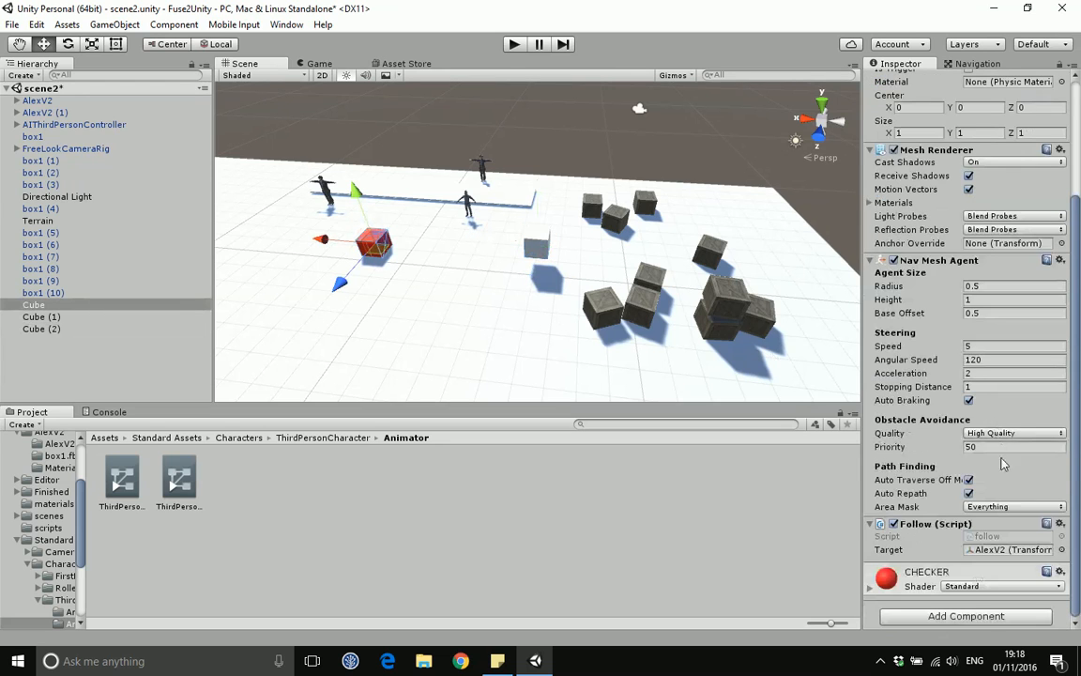
Step: Open the follow script from the Assets folder and widen its preview to read the C# code
scroll(961, 387, "up", 3)
scroll(961, 387, "down", 3)
left_click(111, 438)
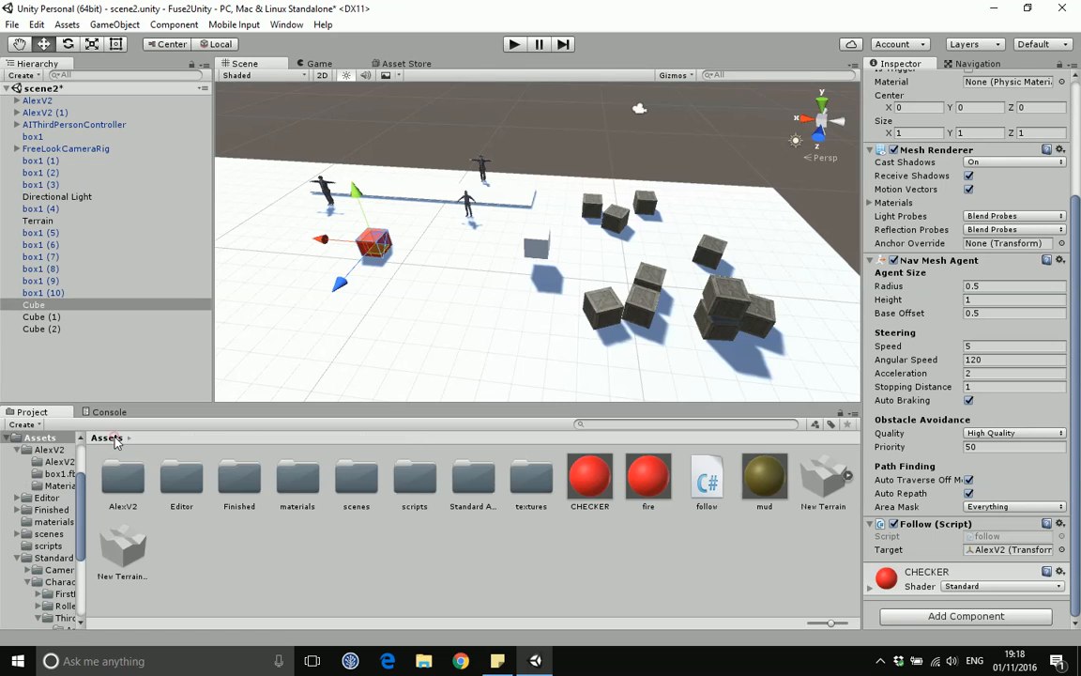
left_click(711, 481)
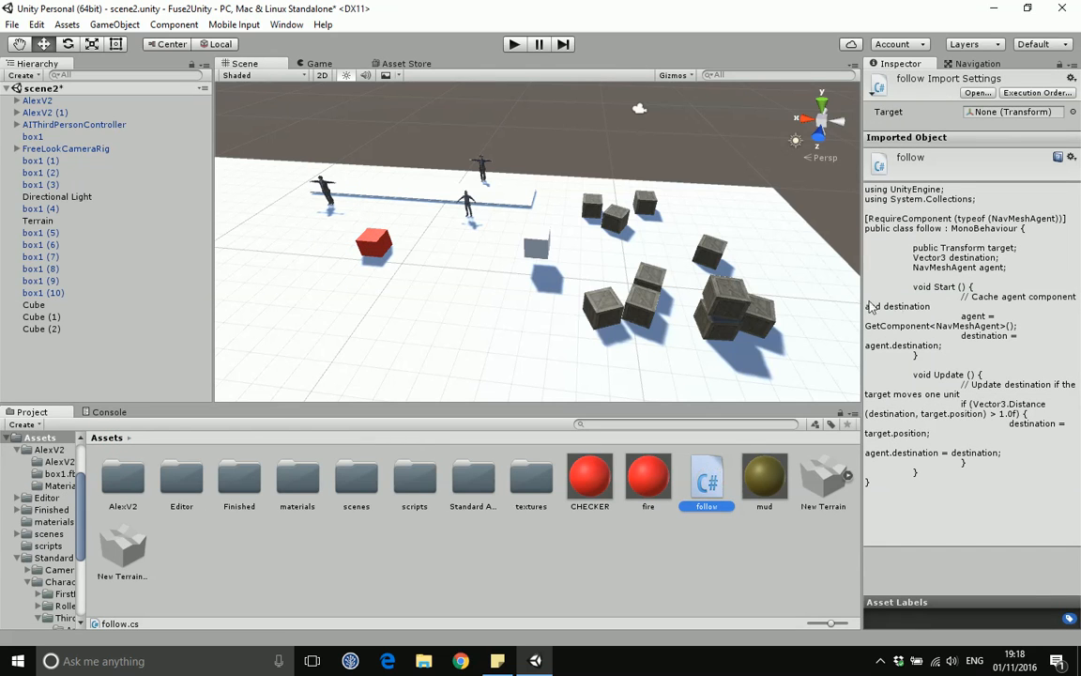
left_click_drag(864, 307, 694, 308)
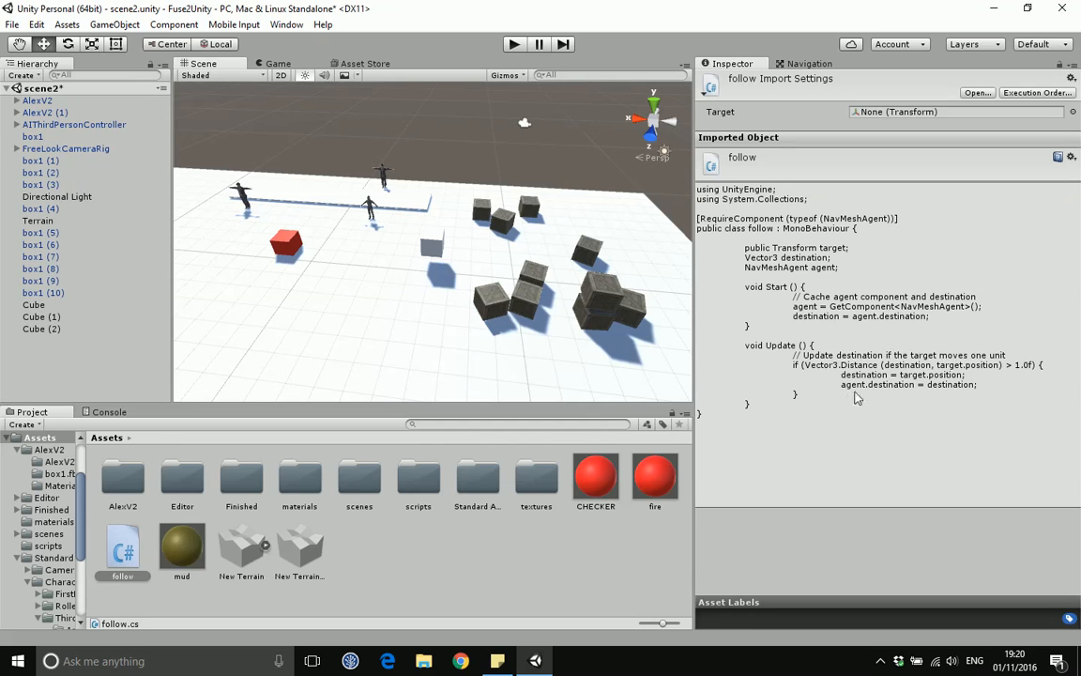
Step: Switch between the red cube and the follow script to examine the cube's components, navigation settings and the script code
left_click(285, 244)
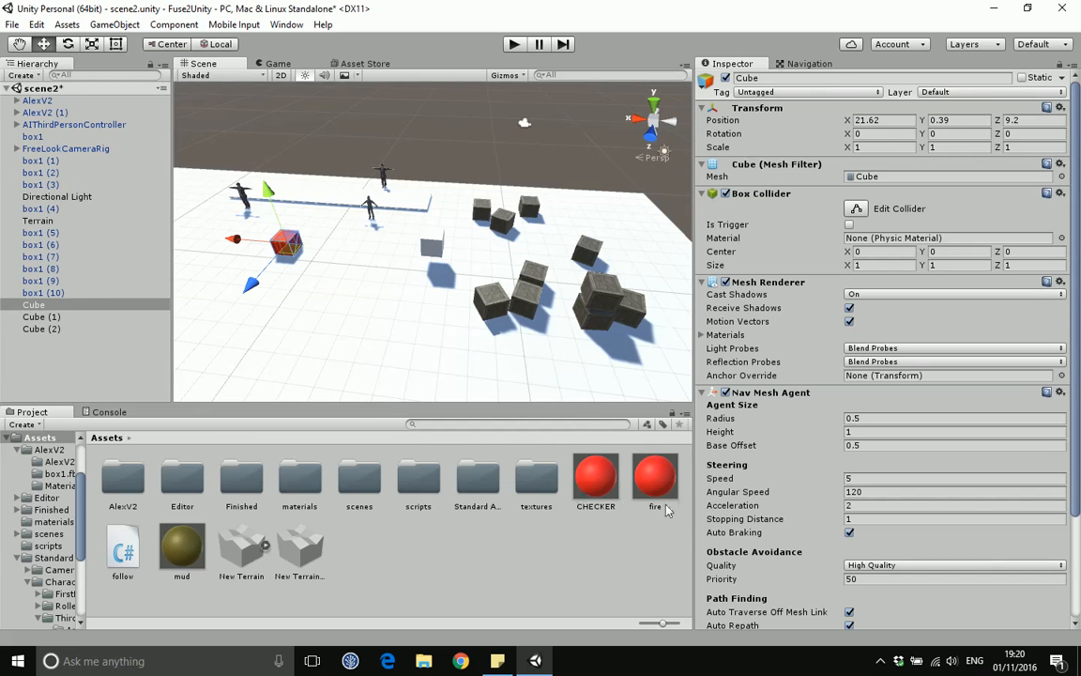
left_click(123, 550)
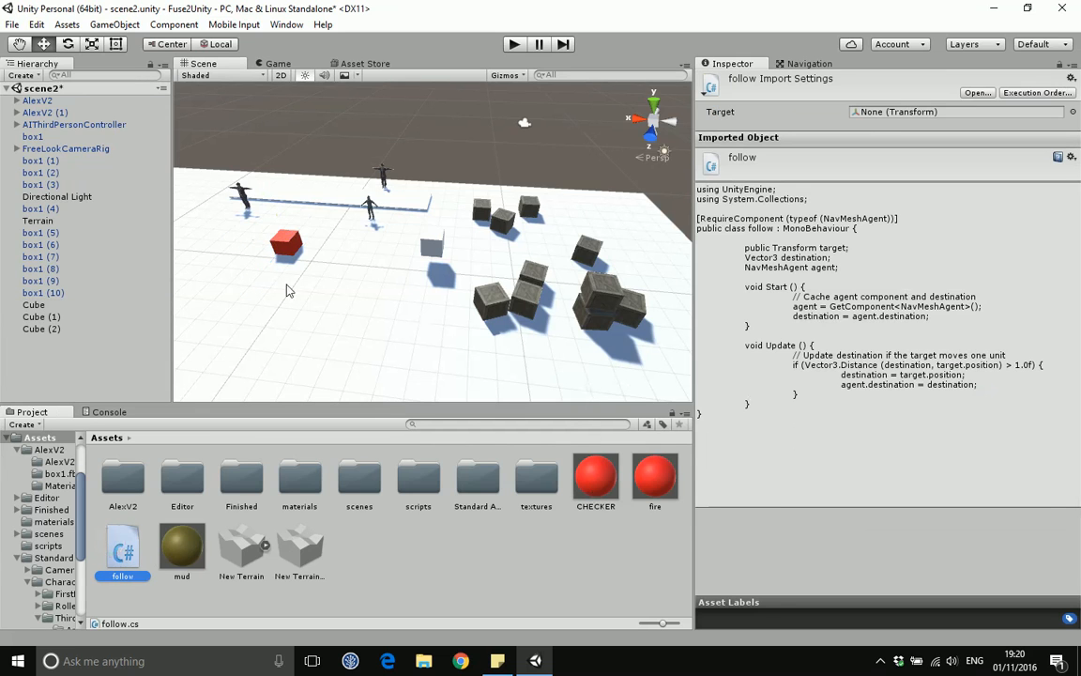
left_click(282, 246)
left_click(136, 547)
left_click(299, 254)
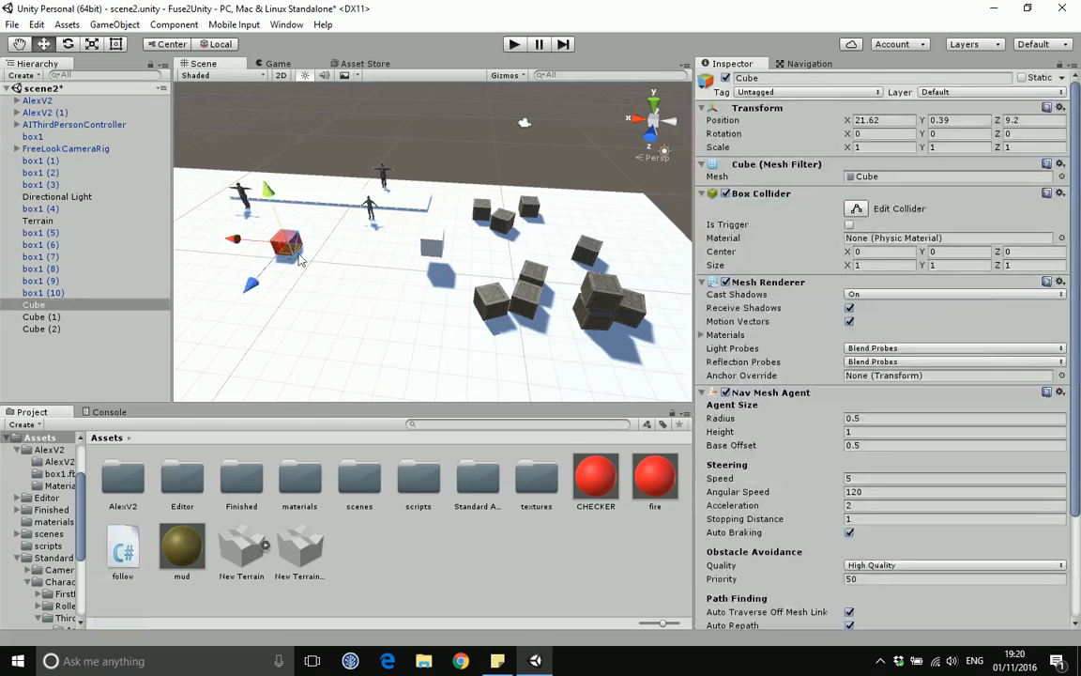
scroll(709, 348, "down", 2)
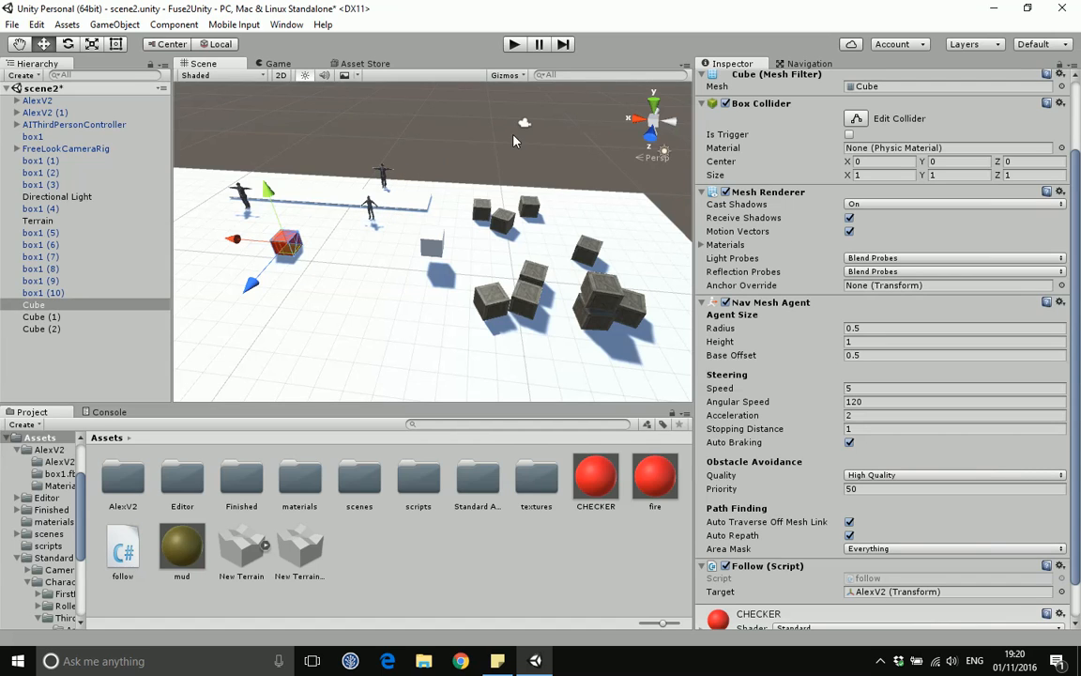
left_click(804, 63)
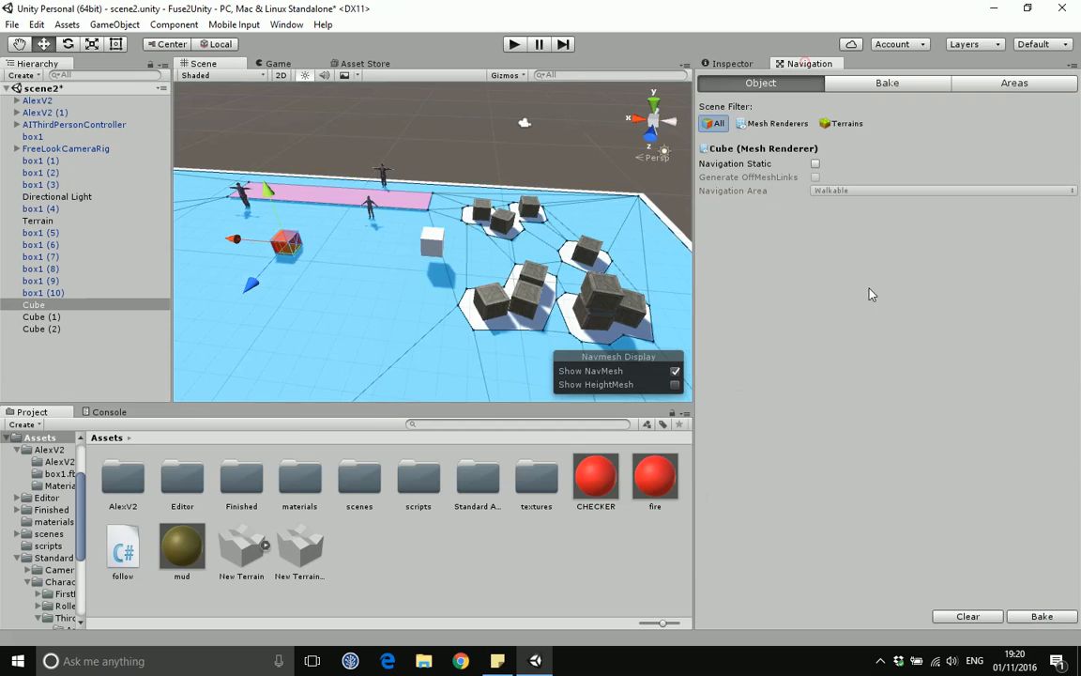
left_click(123, 550)
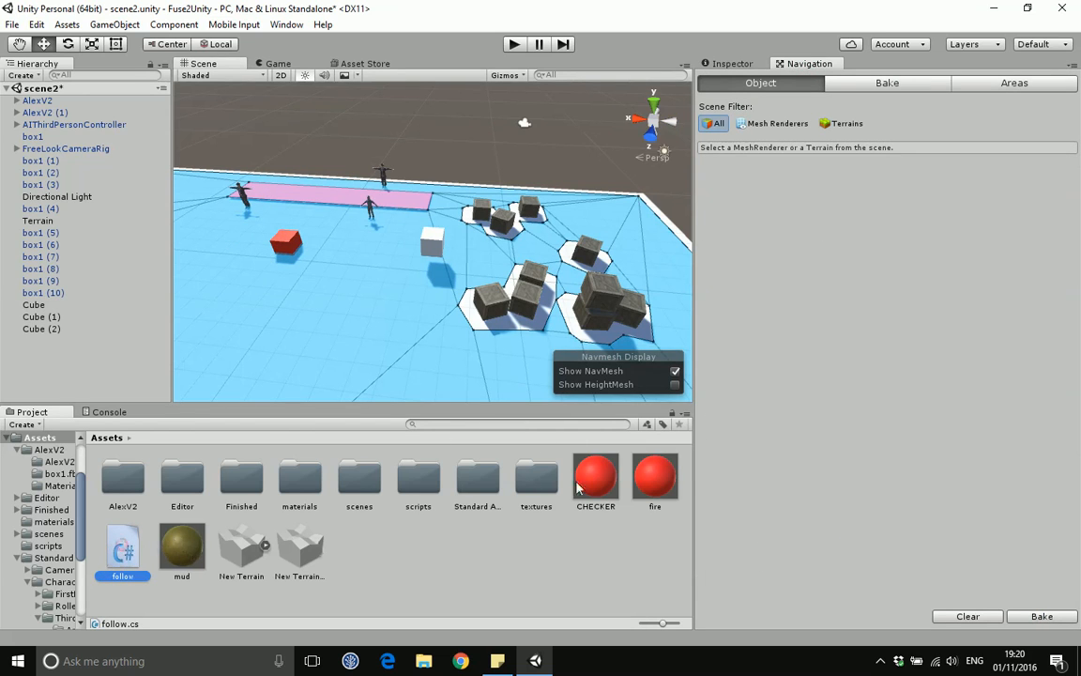
left_click(731, 63)
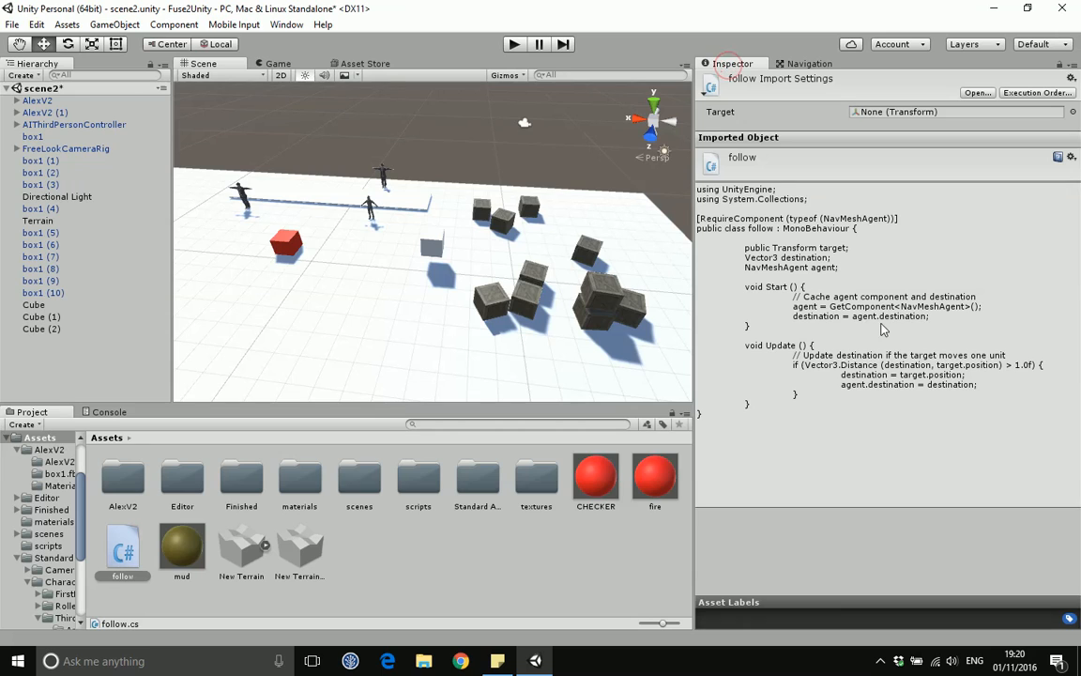